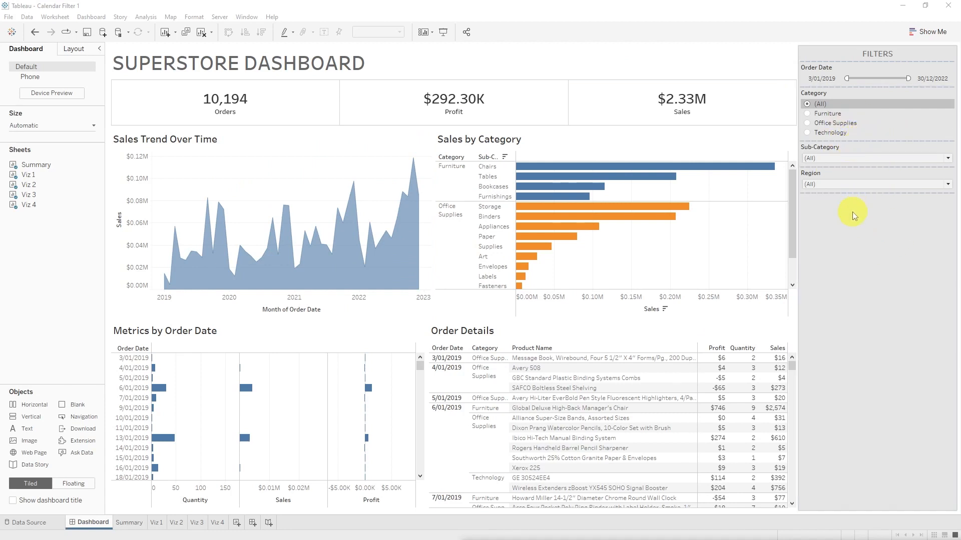
click(812, 116)
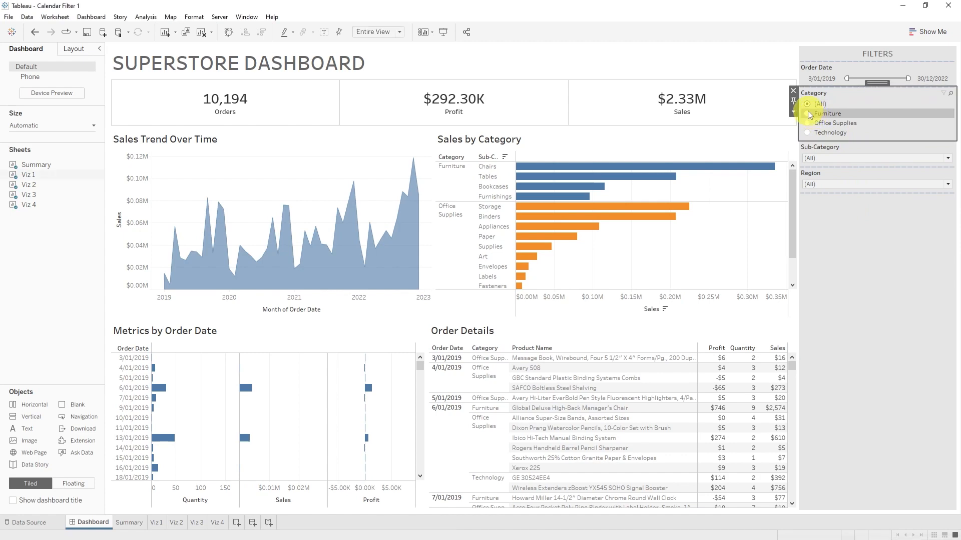
click(809, 114)
click(808, 104)
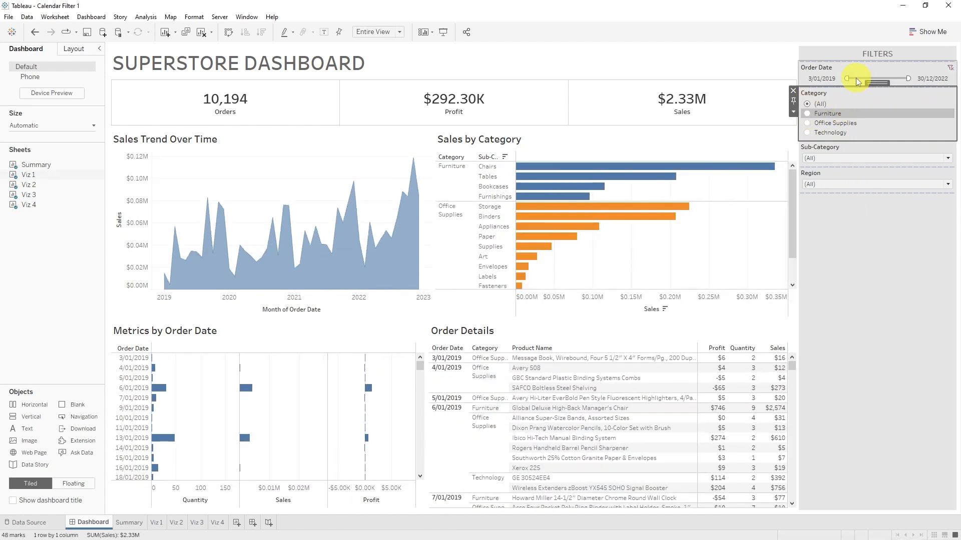
drag(846, 79, 708, 79)
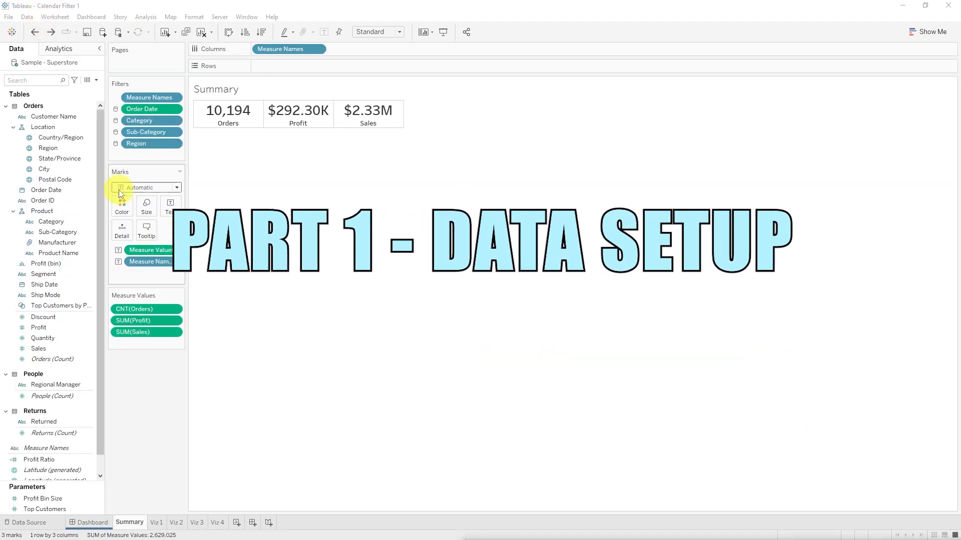
click(62, 158)
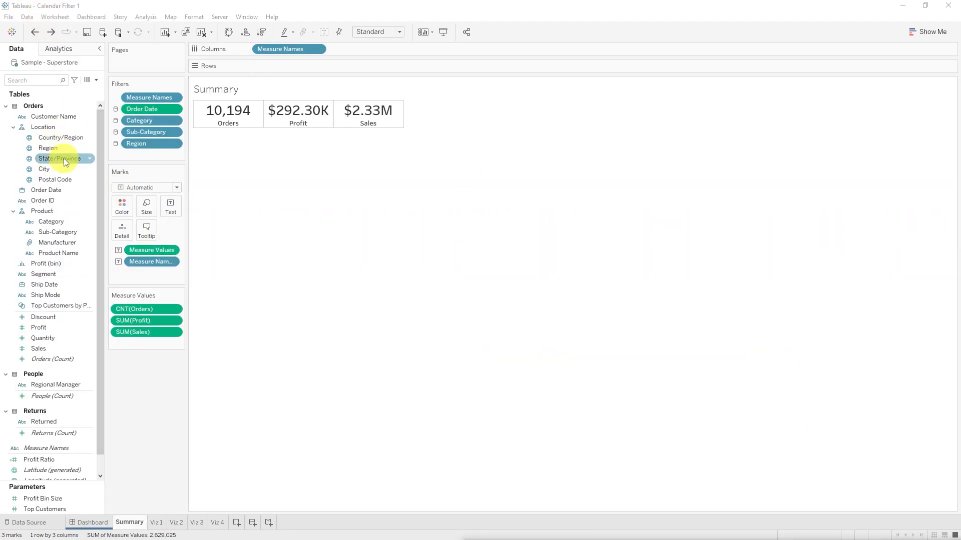
click(61, 190)
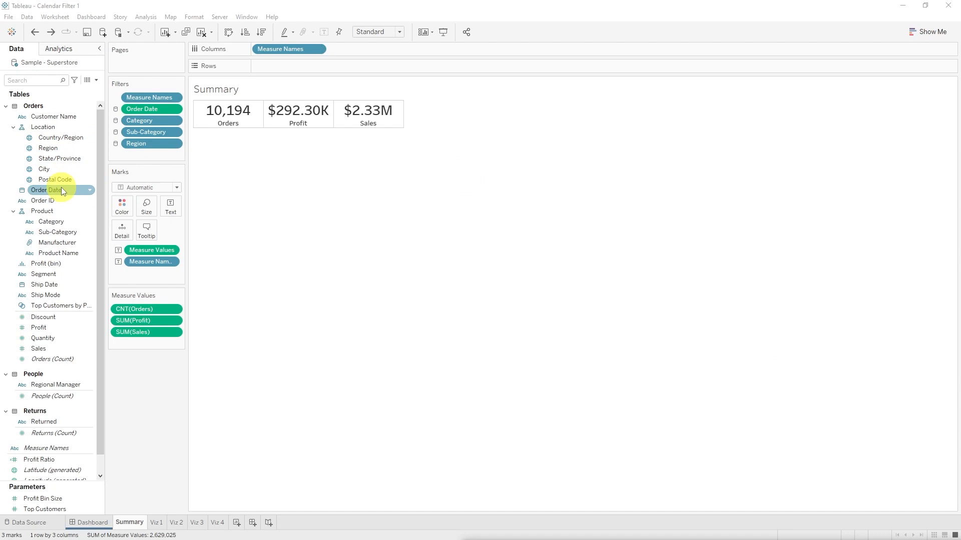
mouse_move(61, 190)
mouse_down()
mouse_move(142, 182)
mouse_move(46, 193)
mouse_up()
Step: Switch to the Calendar workbook in Excel and examine the Calendar Date column from its first to its last date
key(alt+Tab)
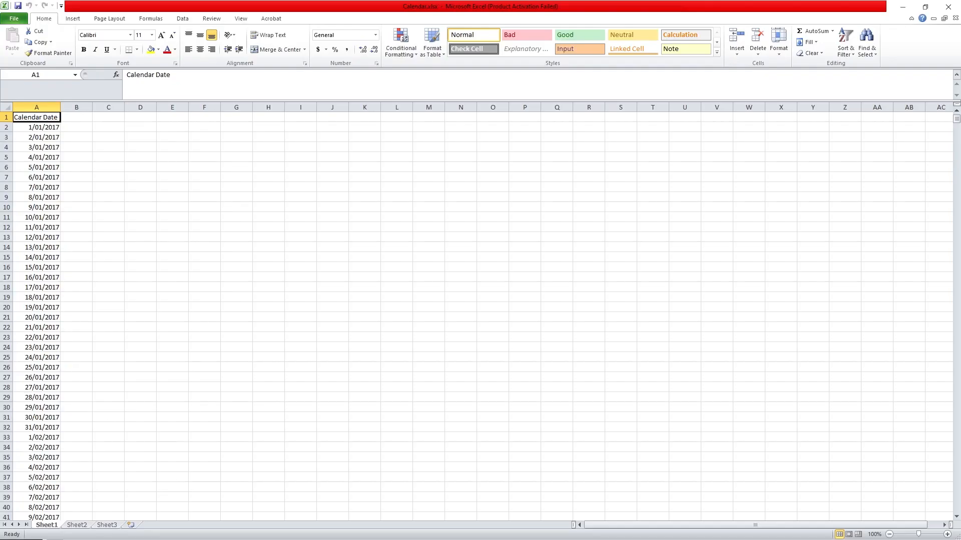
click(46, 126)
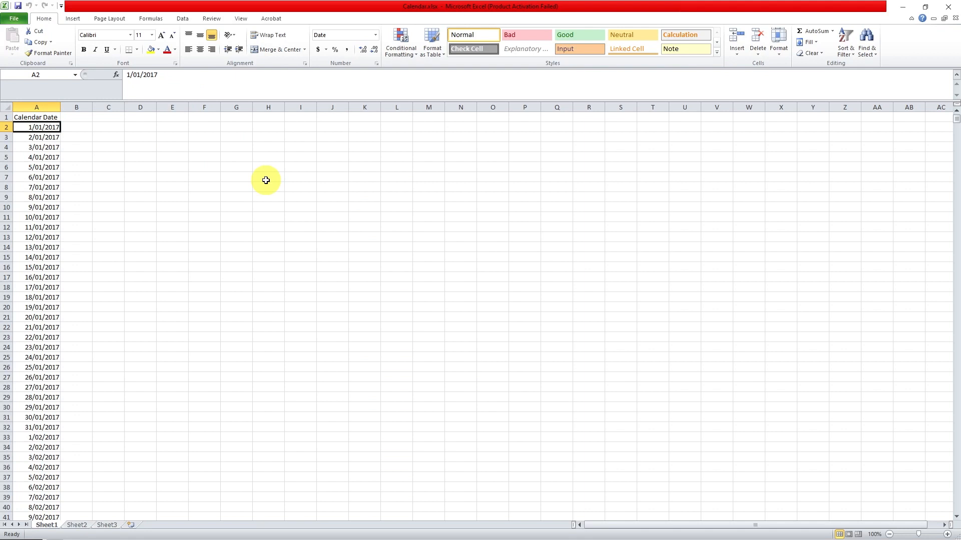
key(ctrl+Down)
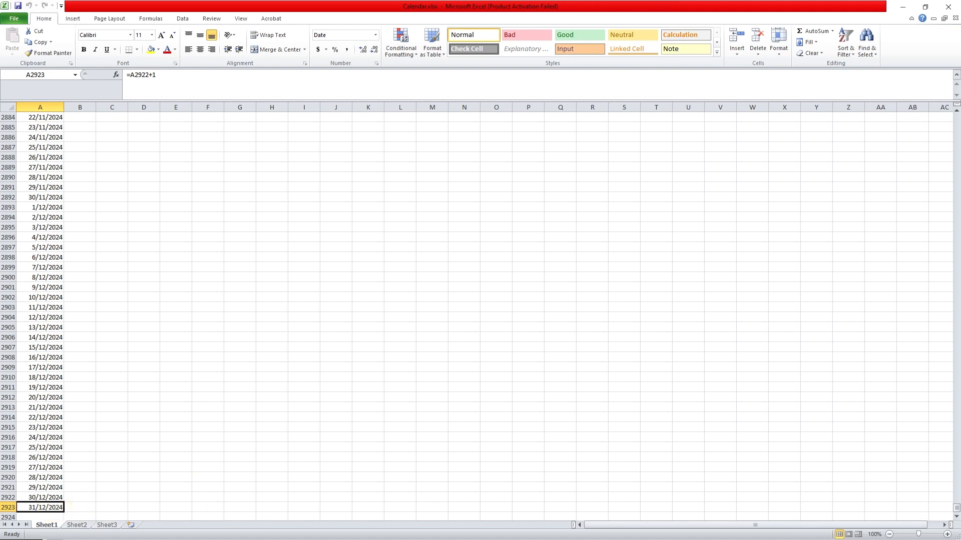
Step: Switch back to Tableau and add a Microsoft Excel connection to Calendar.xlsx in the workbook's data source
key(alt+Tab)
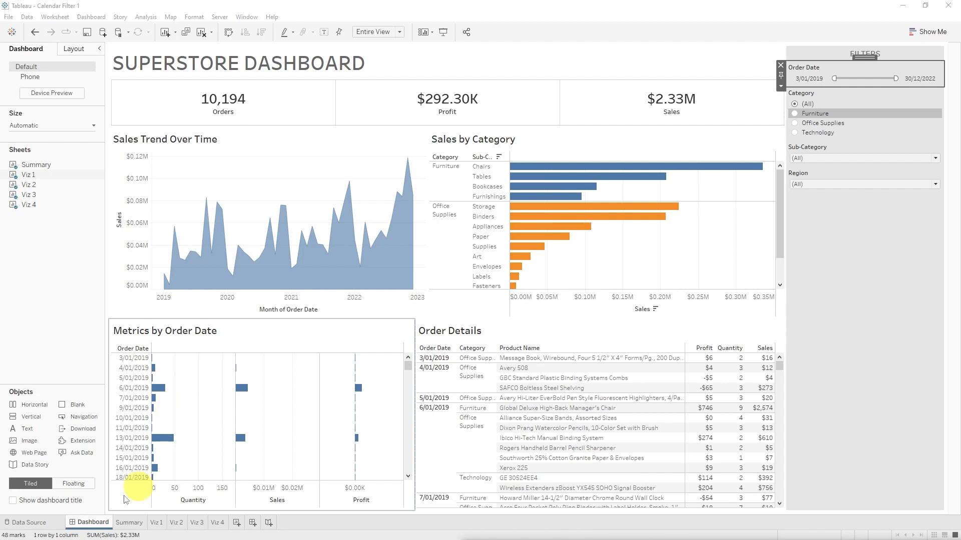
click(29, 523)
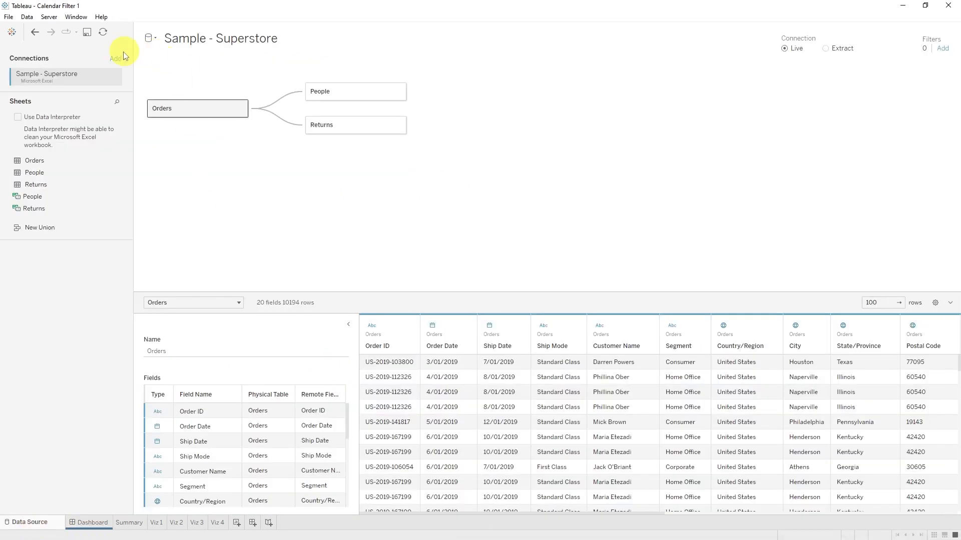
click(115, 59)
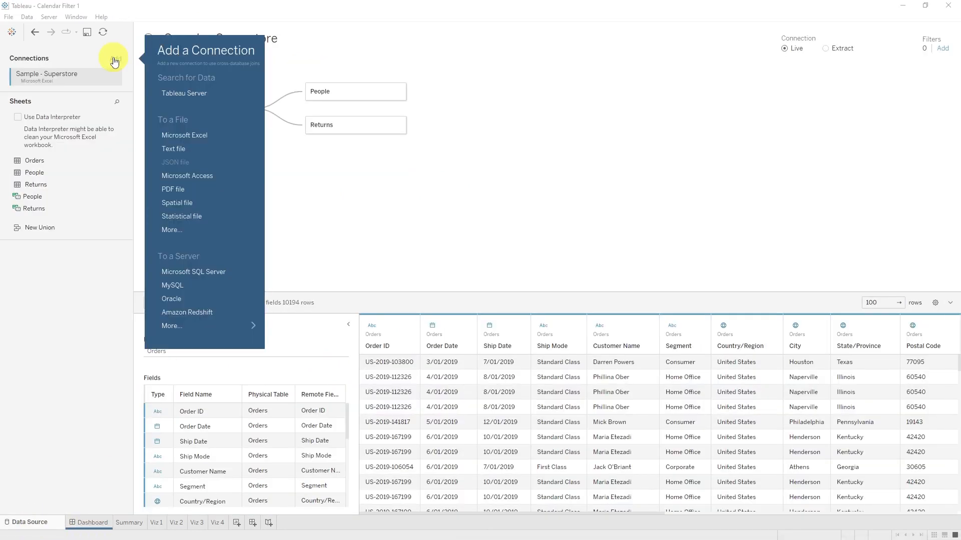
click(217, 133)
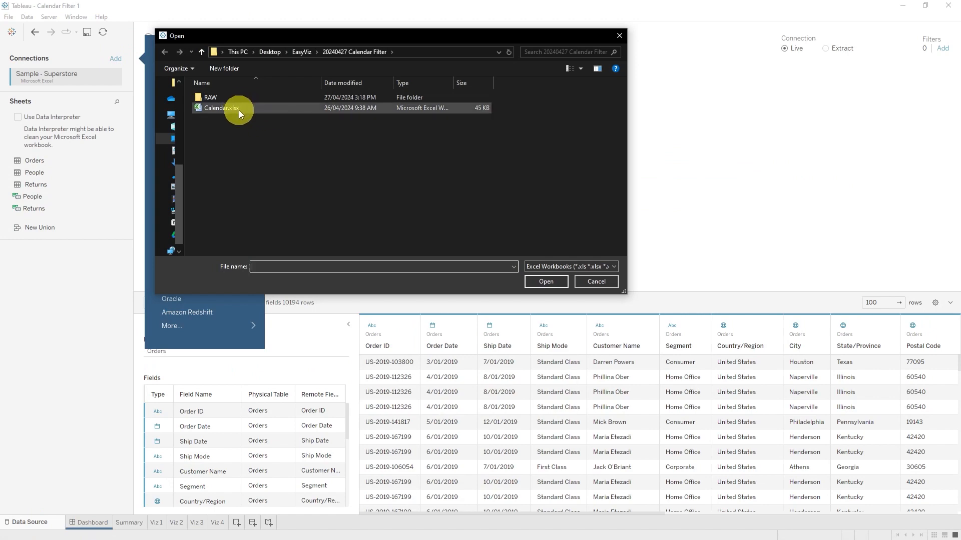
double_click(239, 108)
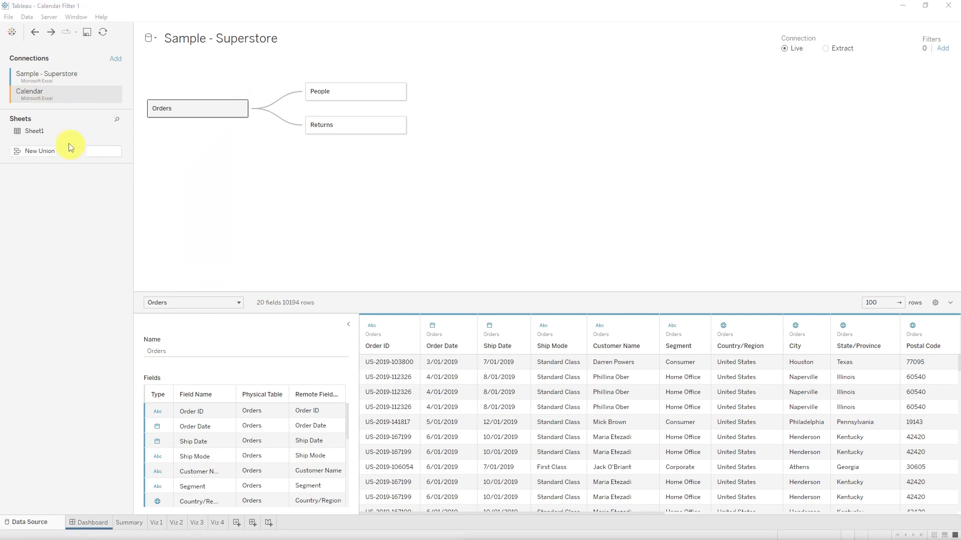
Step: Add Sheet1 of the Calendar connection to the data model beside Orders and rename the table Calendar
drag(40, 133, 313, 165)
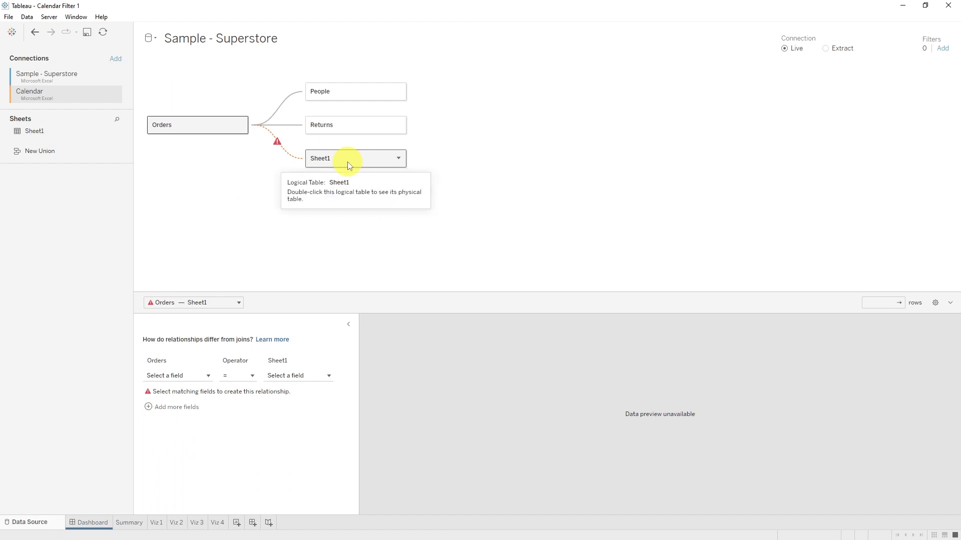
right_click(355, 162)
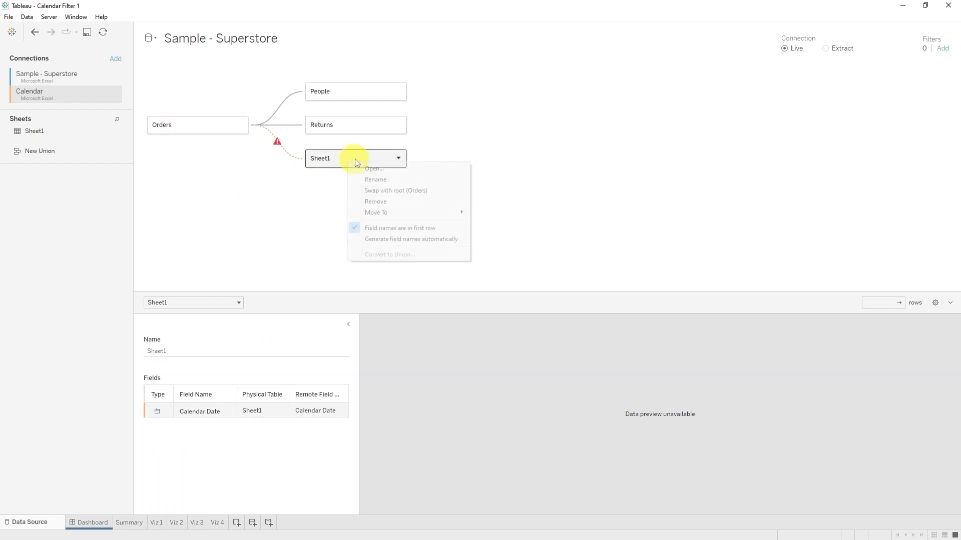
click(407, 179)
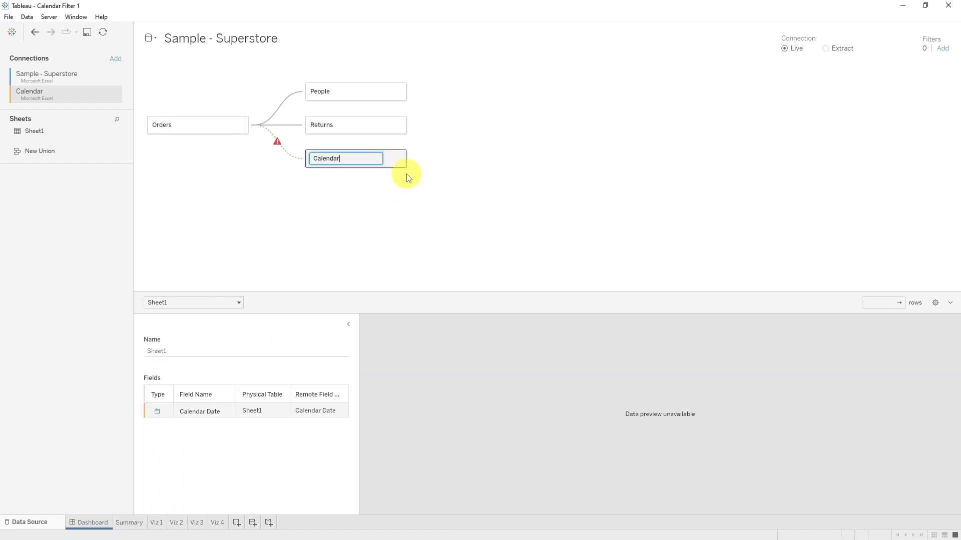
key(Return)
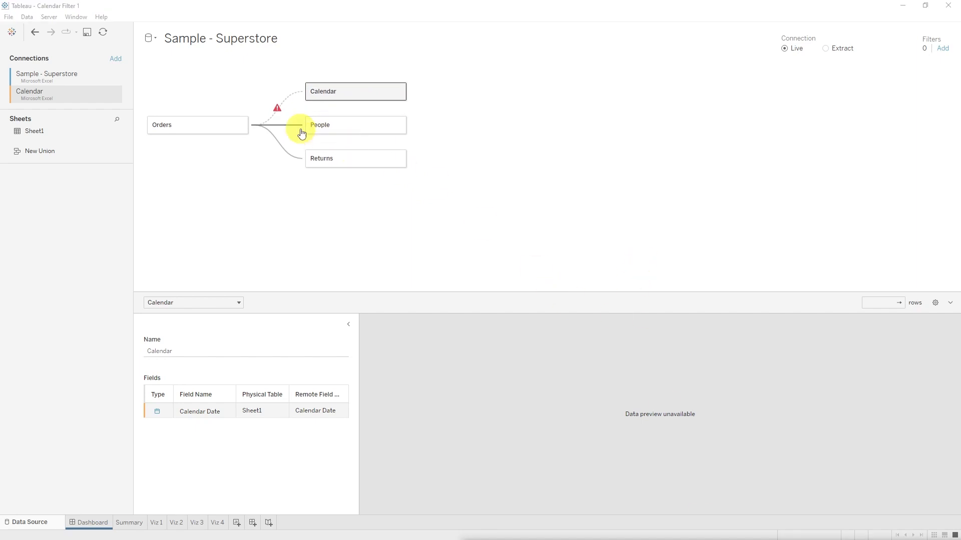
Step: Relate the Orders and Calendar tables by matching Order Date to Calendar Date with the = operator
click(279, 101)
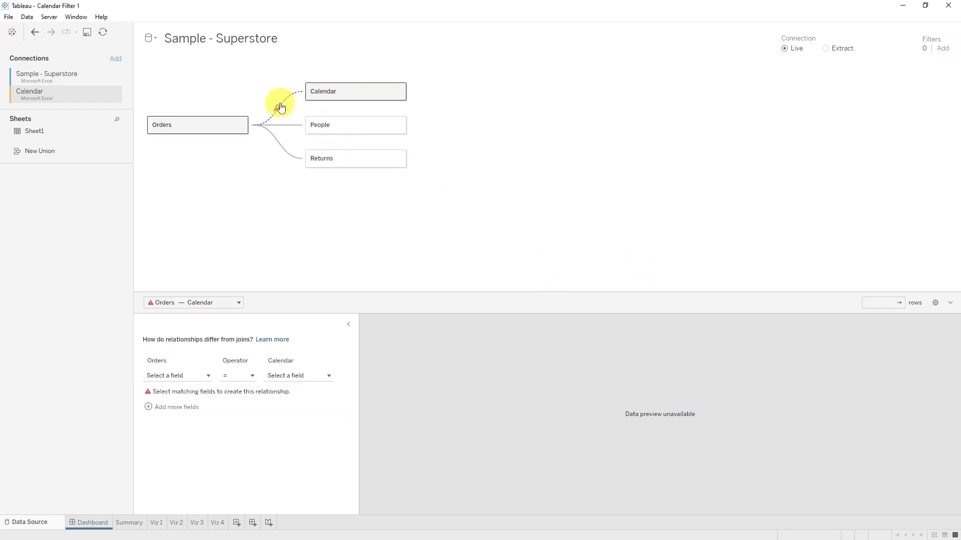
click(191, 378)
text(order)
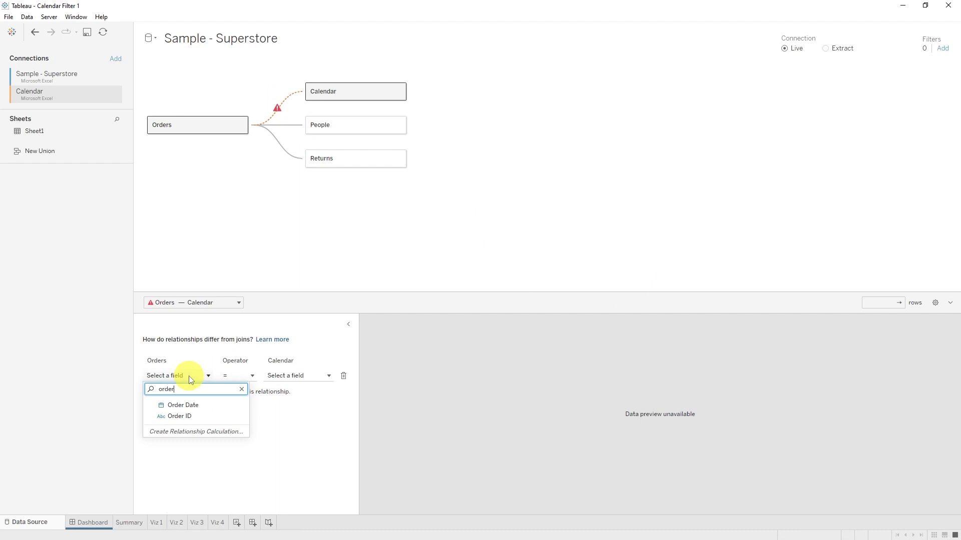
click(183, 405)
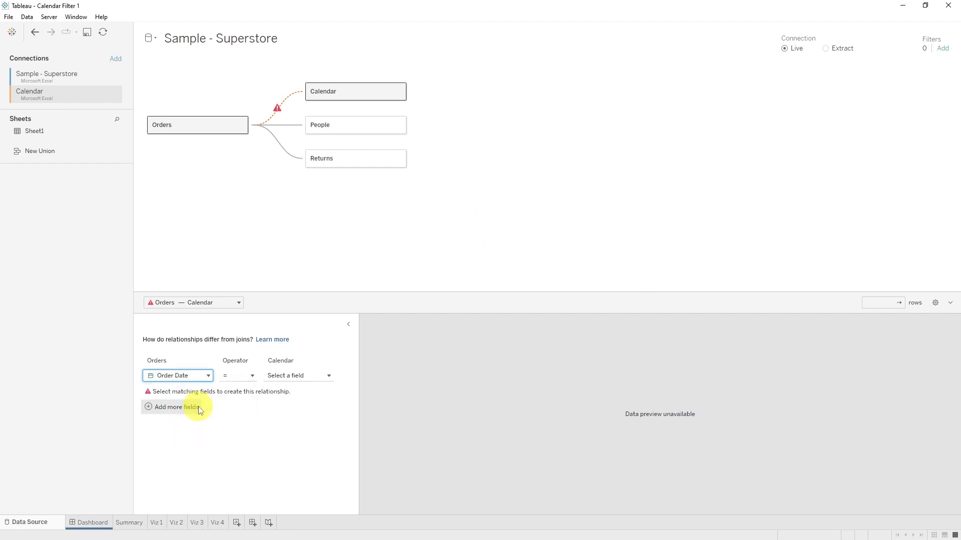
click(317, 376)
click(321, 410)
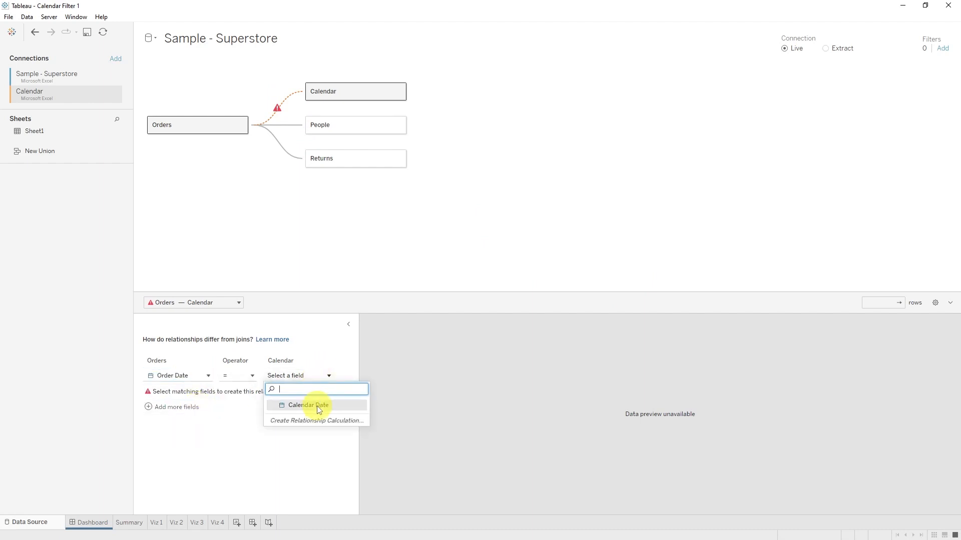
Step: Set the Calendar side's cardinality to One in the relationship's performance options
click(154, 423)
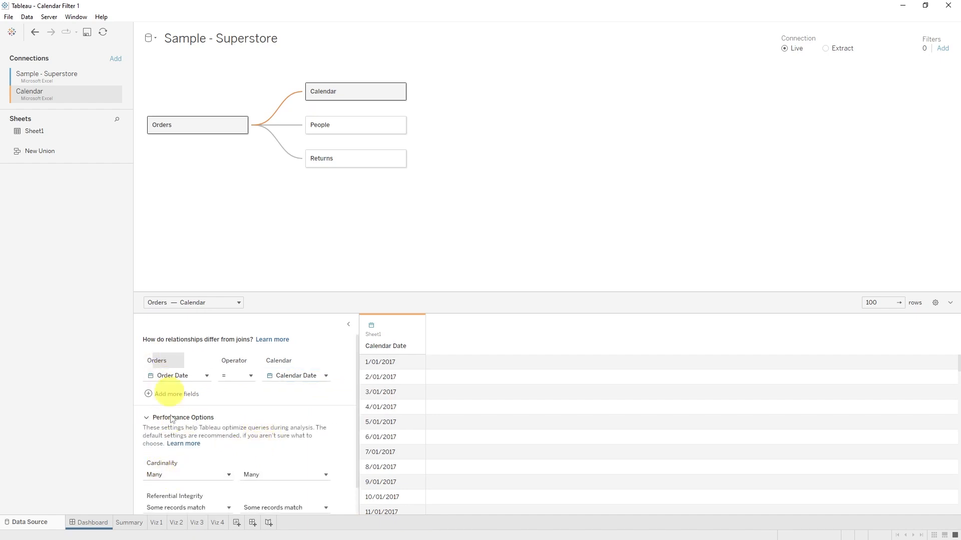
click(289, 475)
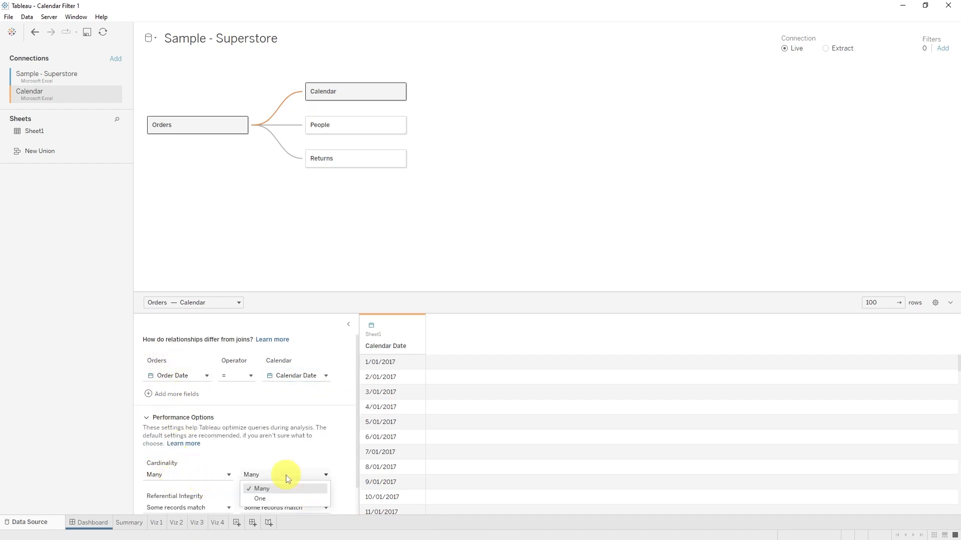
click(261, 499)
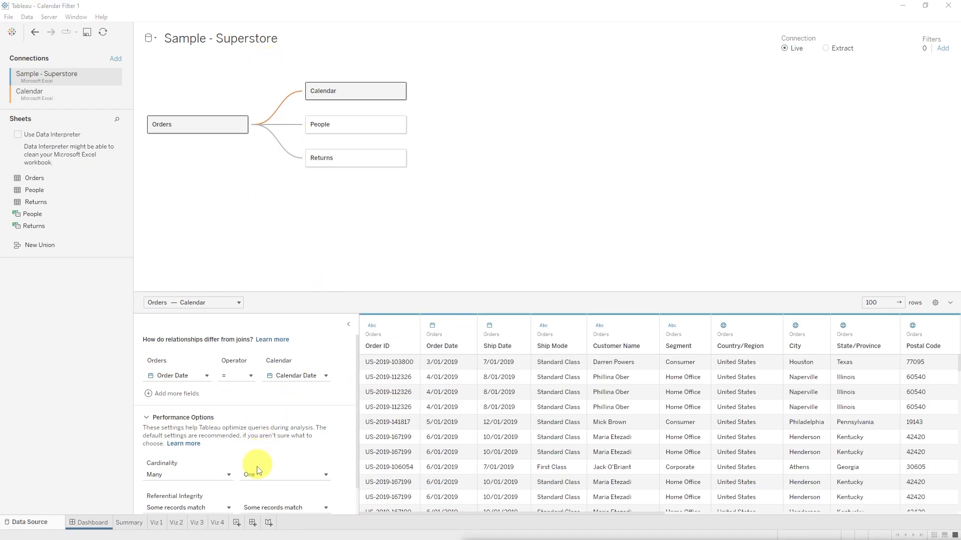
Step: Create a new worksheet and list every Calendar Date as discrete individual days in the rows
click(237, 523)
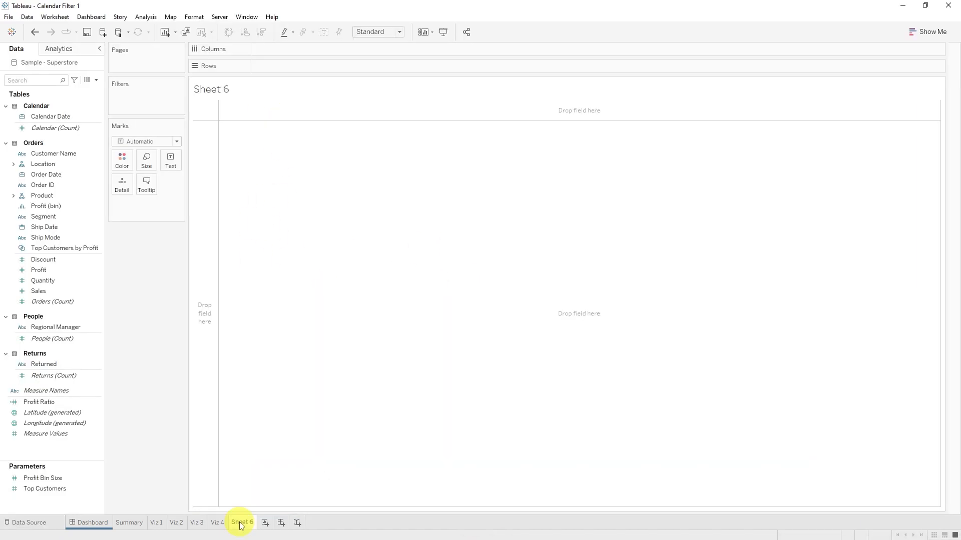
click(74, 118)
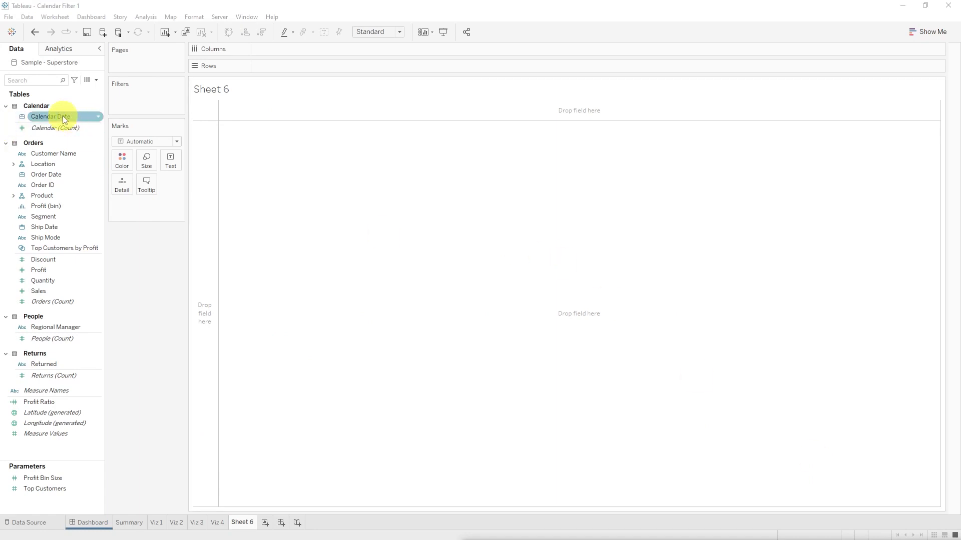
drag(64, 119, 278, 69)
double_click(475, 183)
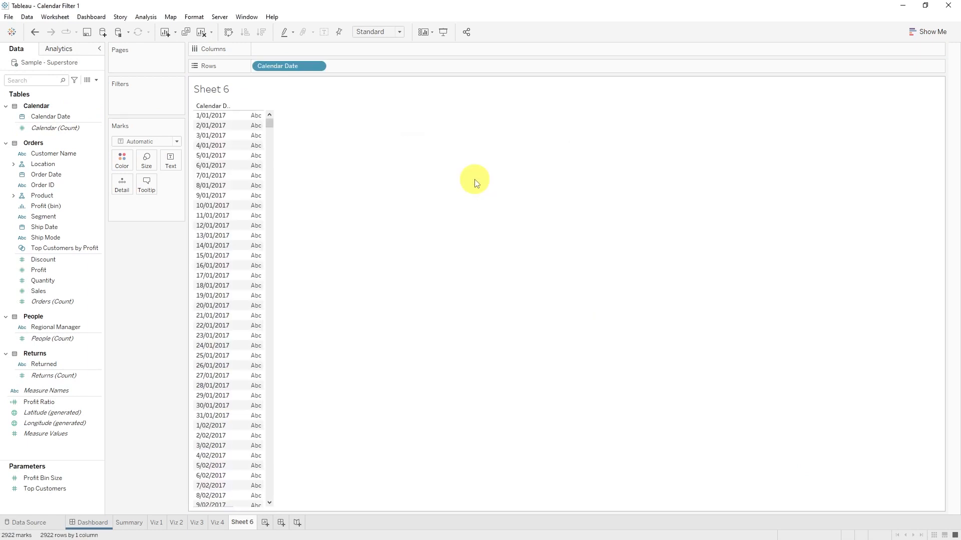
Step: Display the sum of Quantity beside each calendar date and review the values across the date range
click(58, 282)
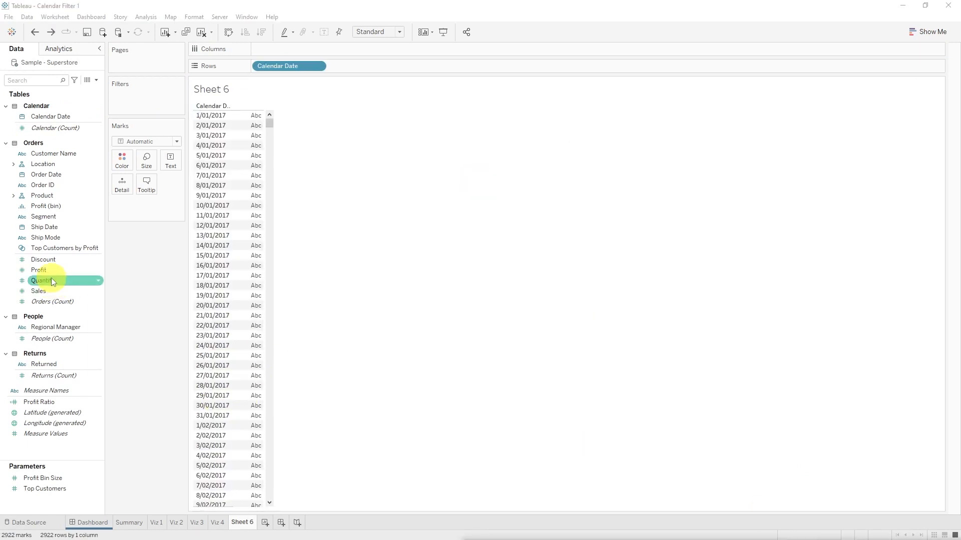
drag(53, 280, 266, 298)
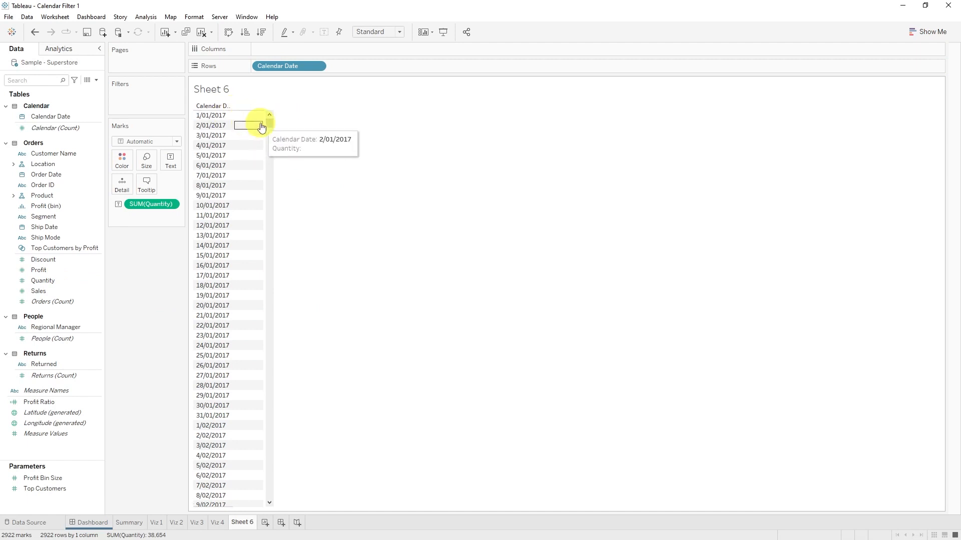
drag(270, 124, 268, 239)
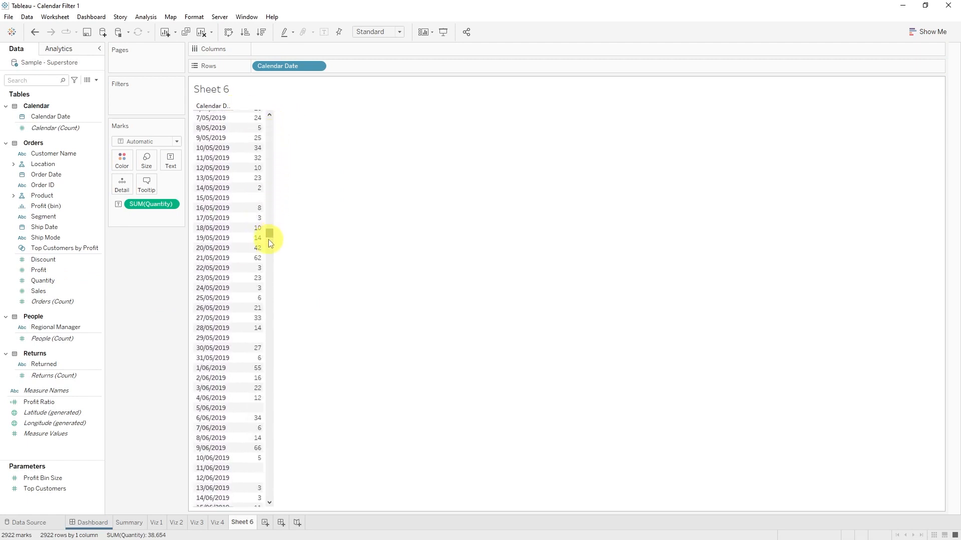
scroll(251, 438, down, 10)
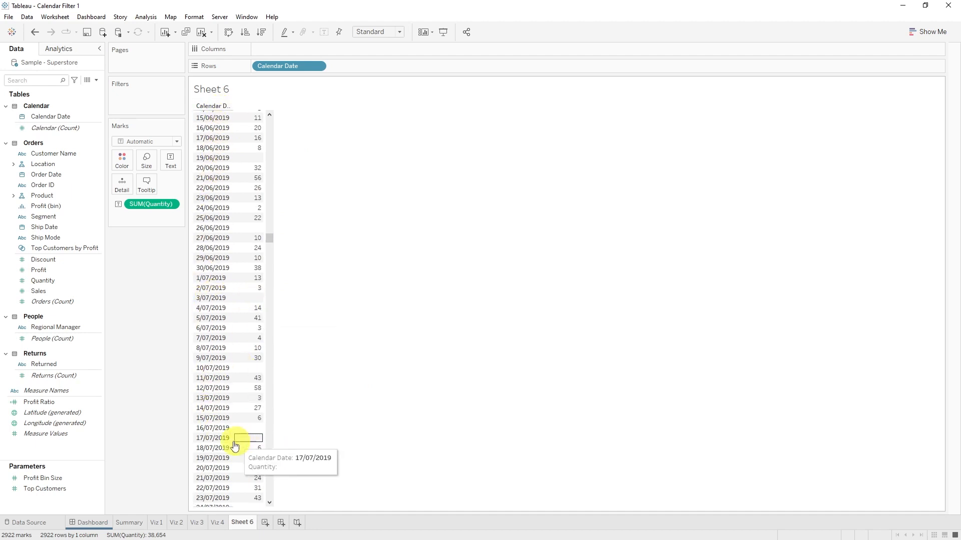
scroll(219, 443, up, 3)
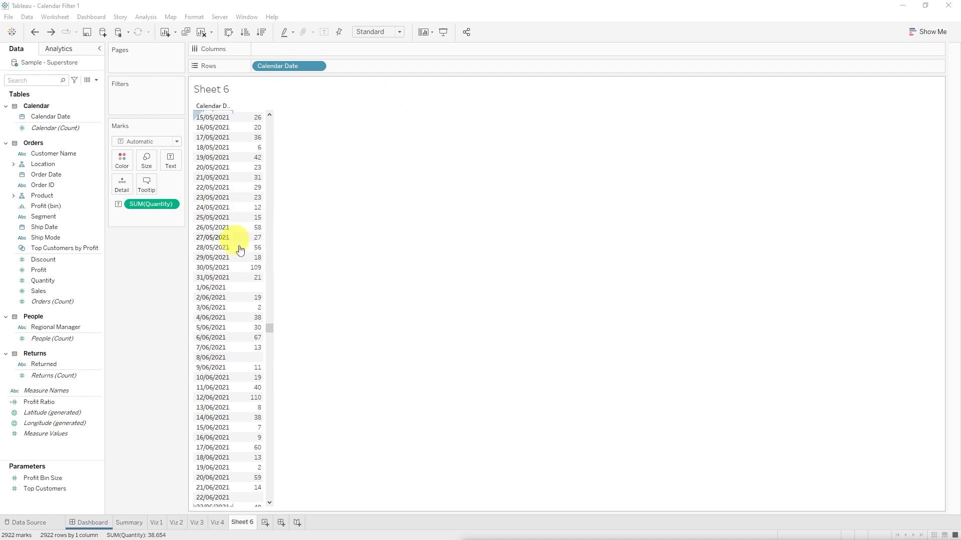
drag(272, 330, 271, 123)
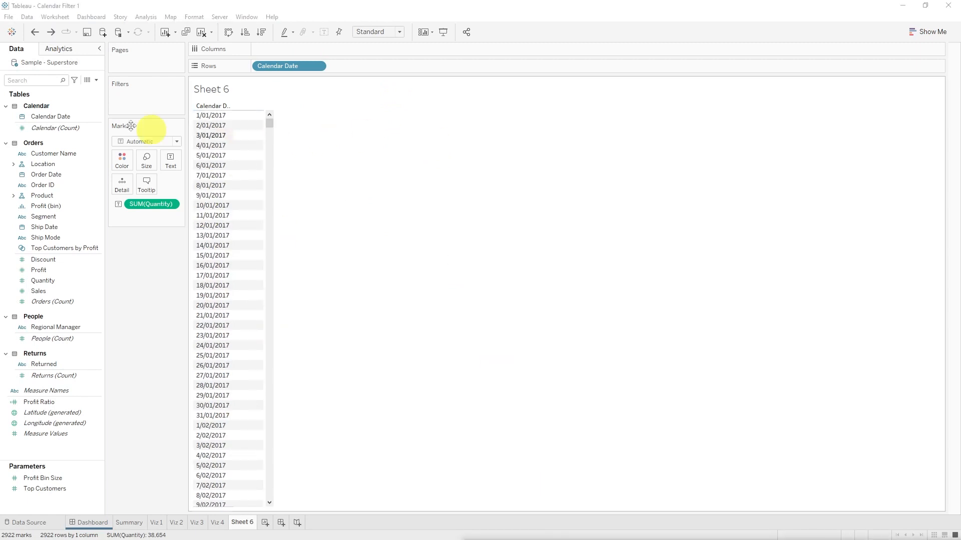
Step: Create a calculated field named Day with the formula DAY([Calendar Date])
click(96, 81)
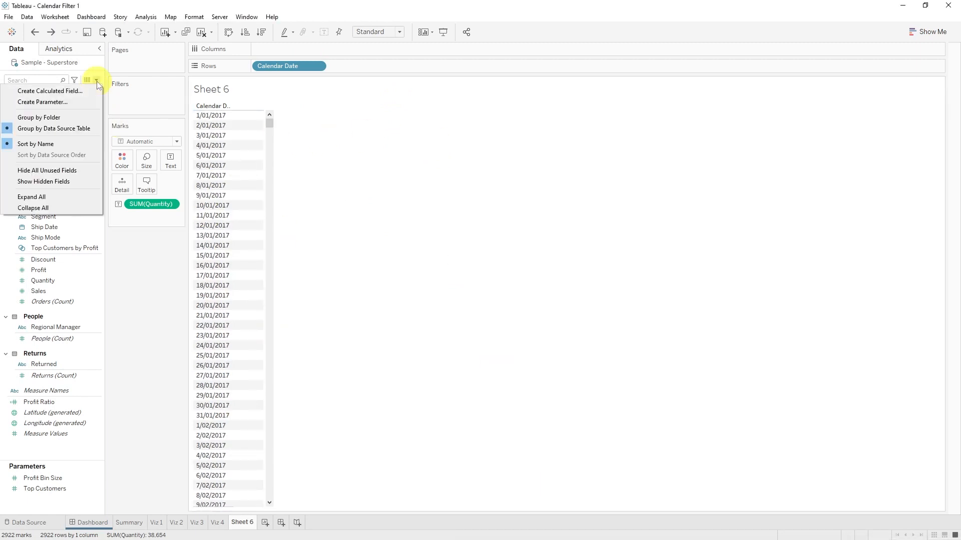
click(70, 91)
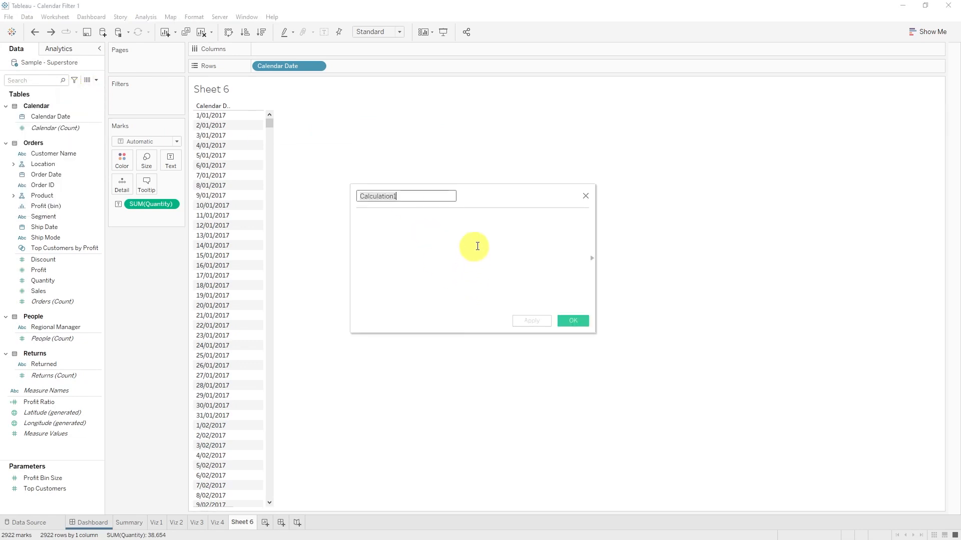
text(Day)
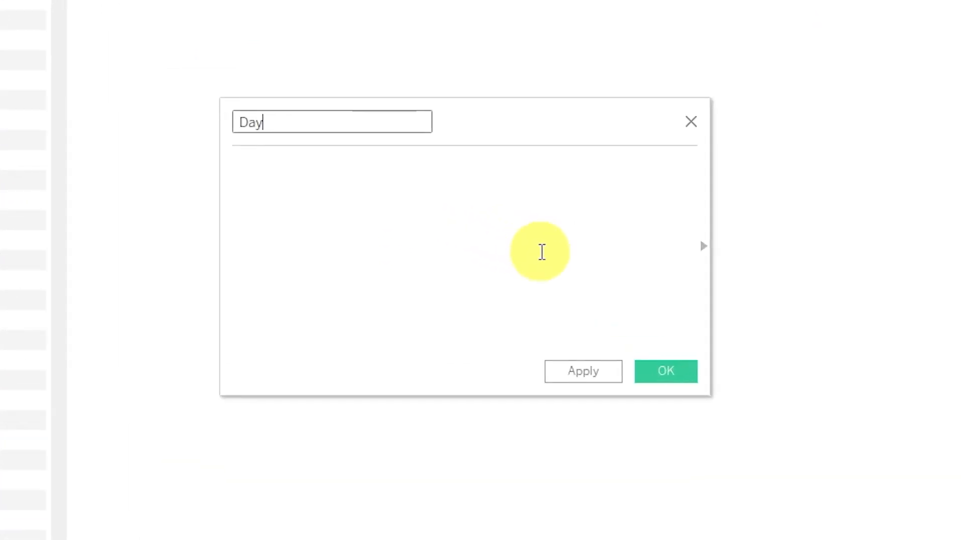
click(542, 251)
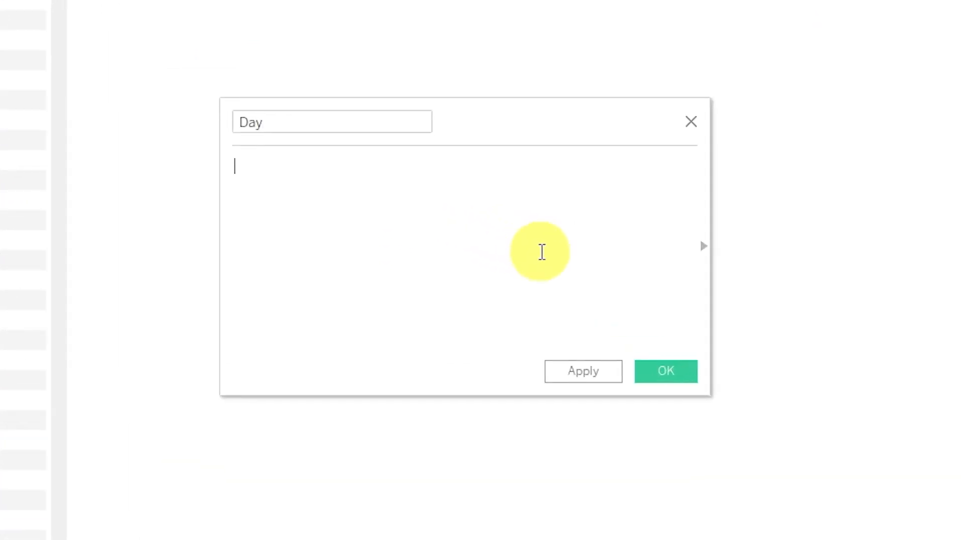
text(DAY([Calendar Date]))
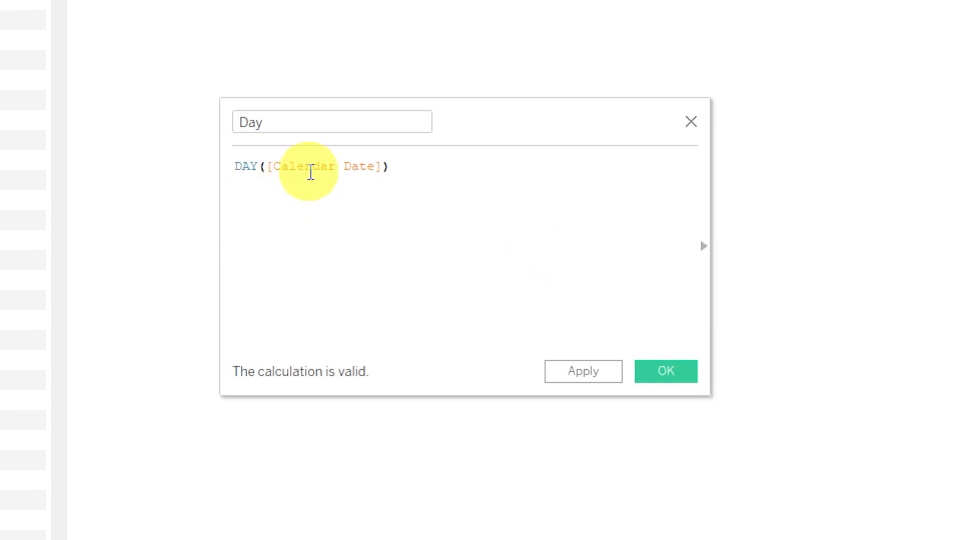
click(665, 371)
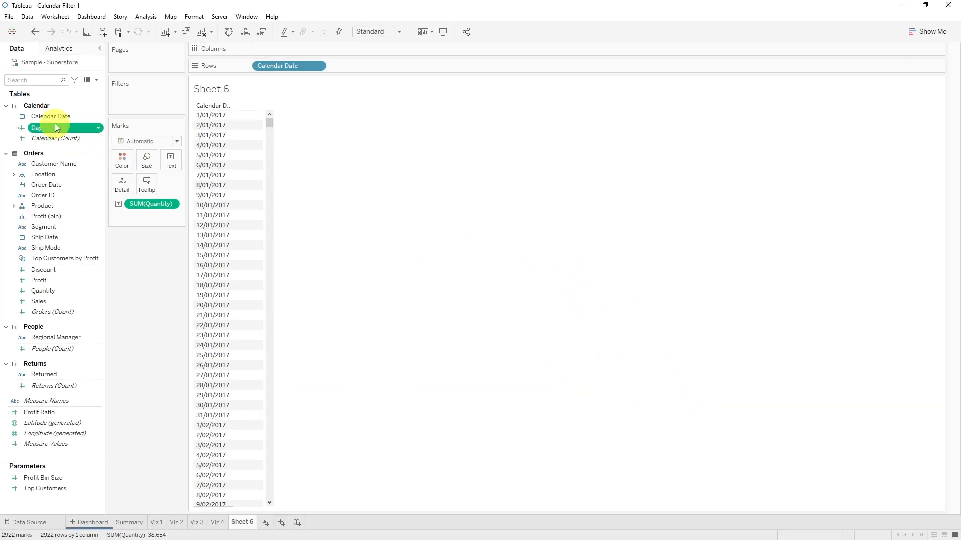
Step: Convert the Day field to a dimension and add it to the rows after Calendar Date
right_click(55, 127)
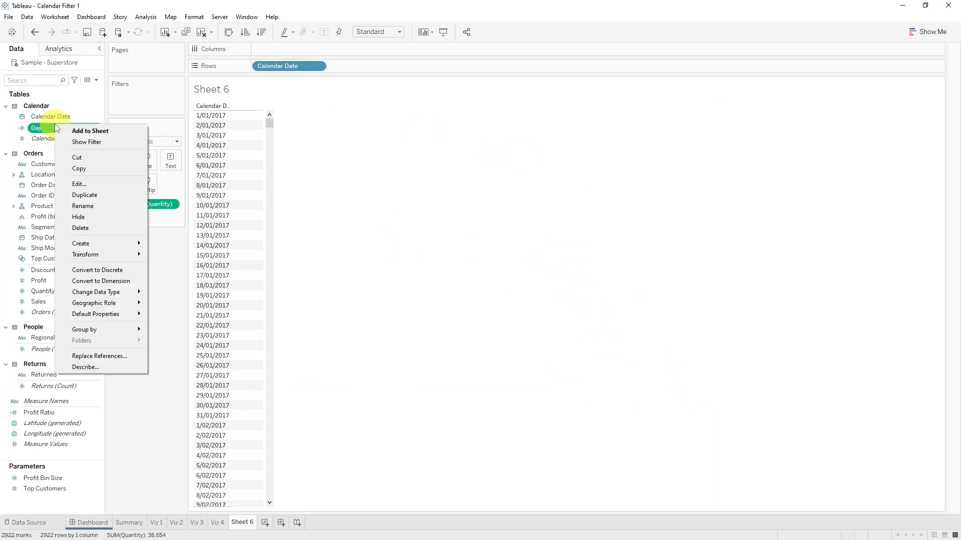
click(123, 281)
drag(64, 127, 360, 65)
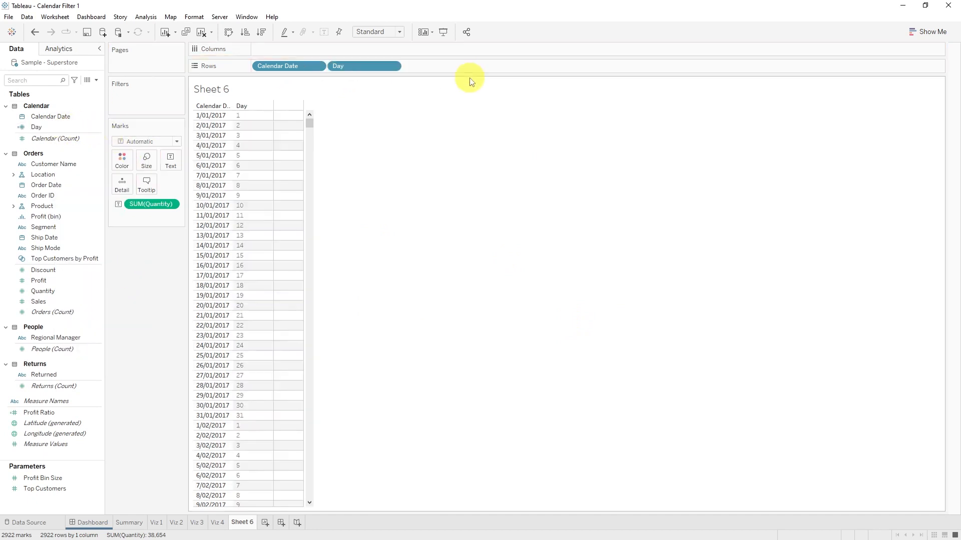
click(255, 116)
scroll(254, 435, down, 2)
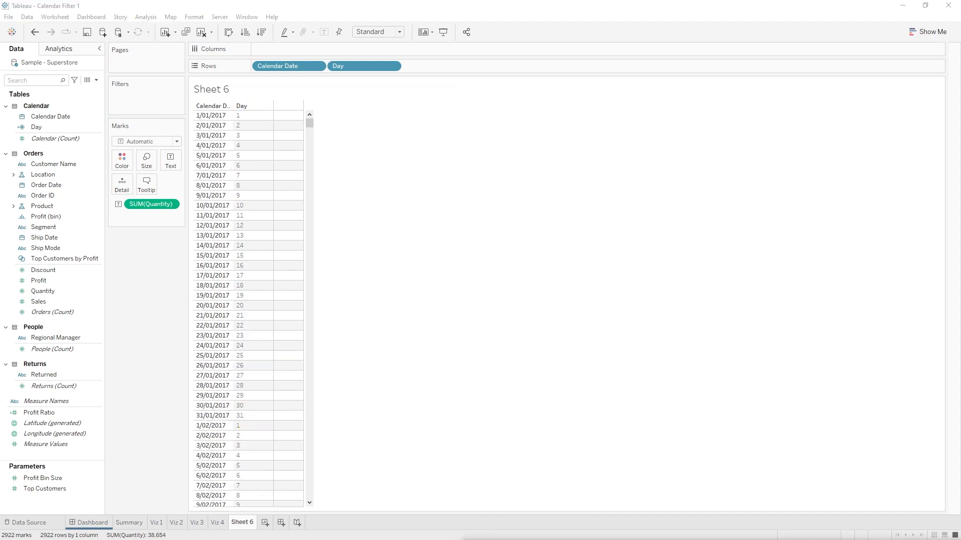
click(255, 113)
Step: Create a calculated field named Day Name as DATENAME('weekday', [Calendar Date]) and add it to the rows after Day
click(97, 80)
click(83, 90)
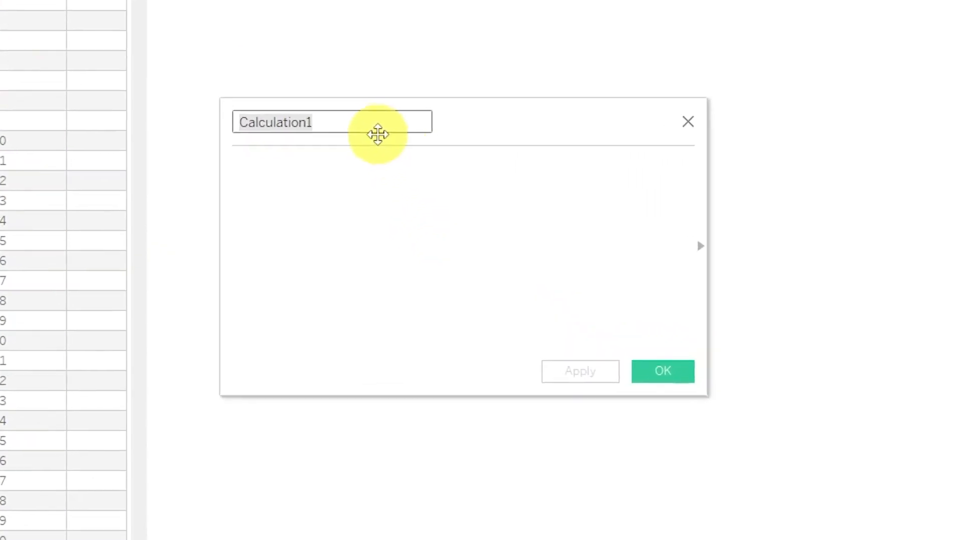
text(Day Nam)
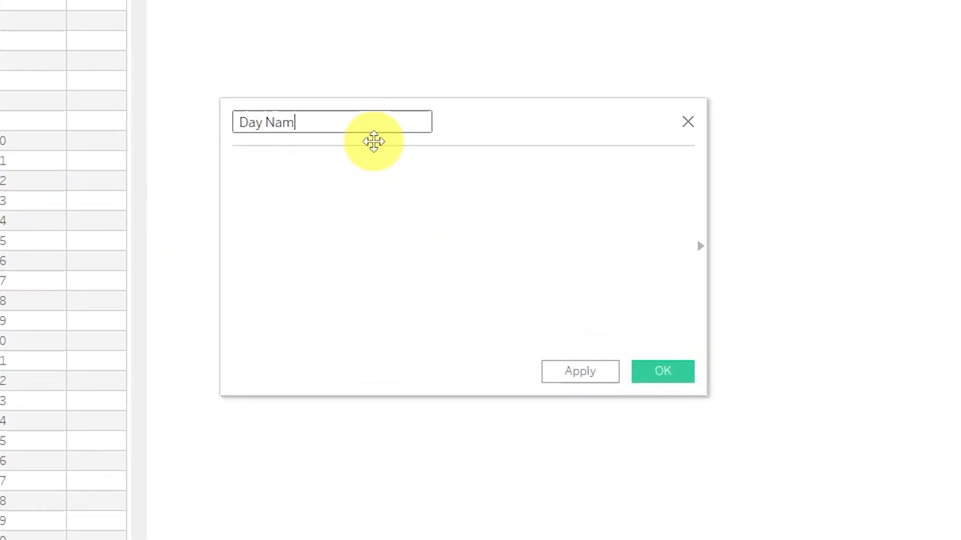
text(e)
key(Tab)
text(DATENAME('weekday', [Calendar Date]))
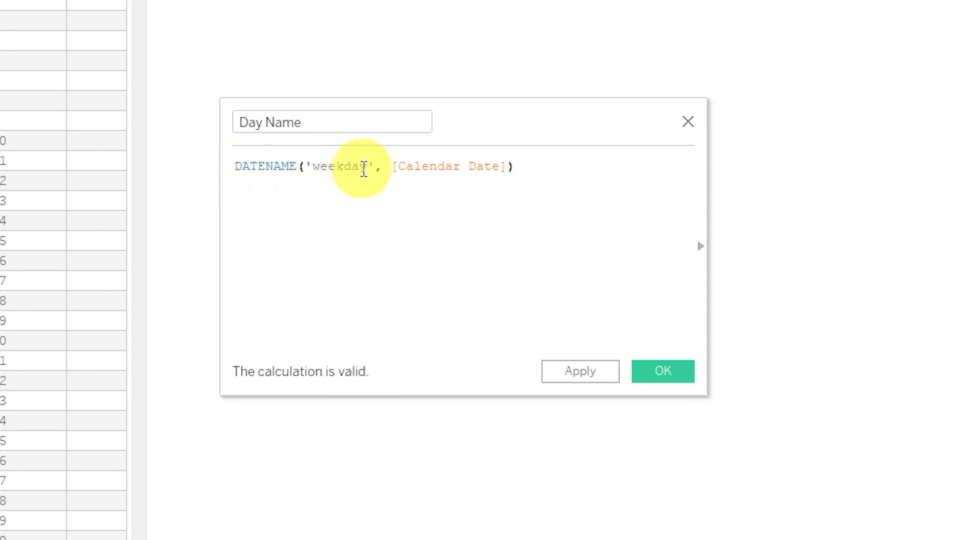
click(661, 371)
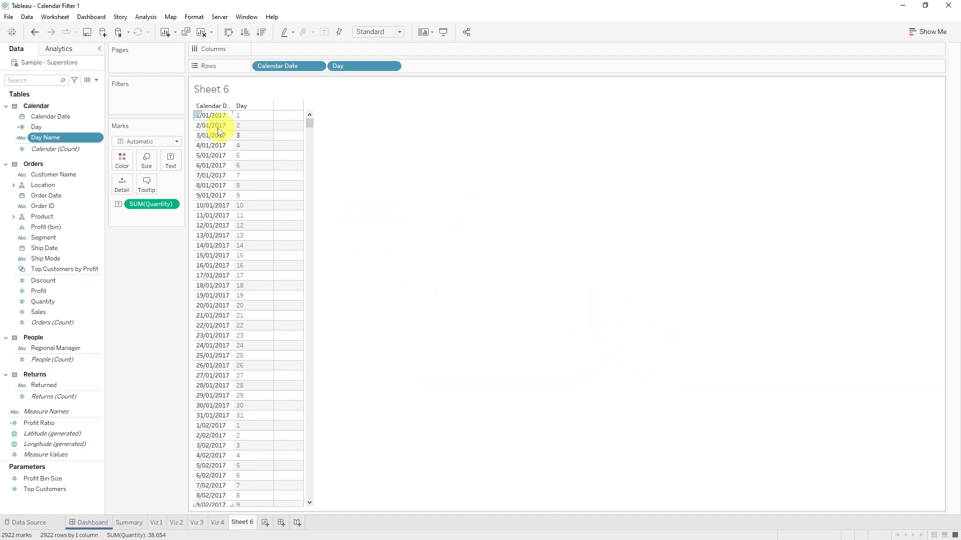
drag(67, 136, 461, 66)
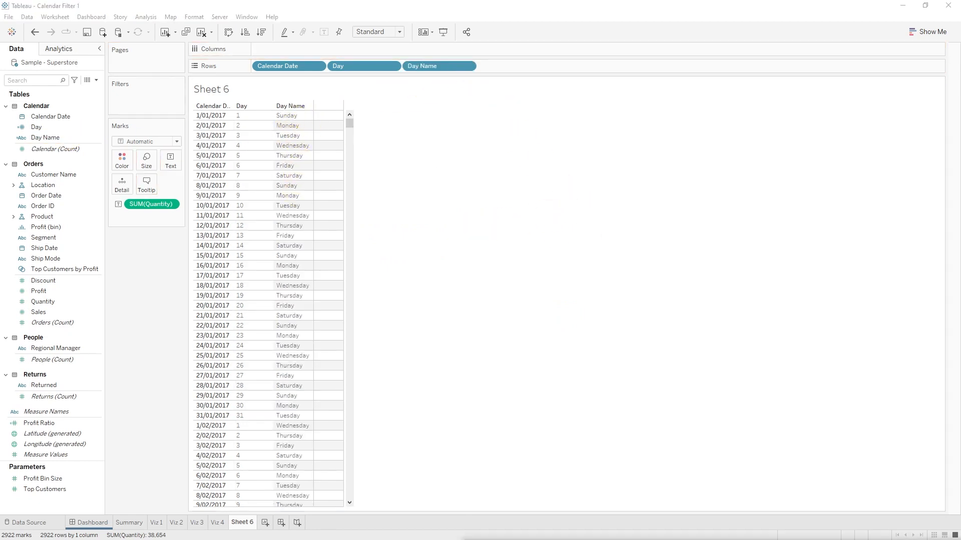
Step: Shorten the Day Name calculation to three letters with LEFT(DATENAME('weekday', [Calendar Date]),3)
click(55, 137)
right_click(56, 137)
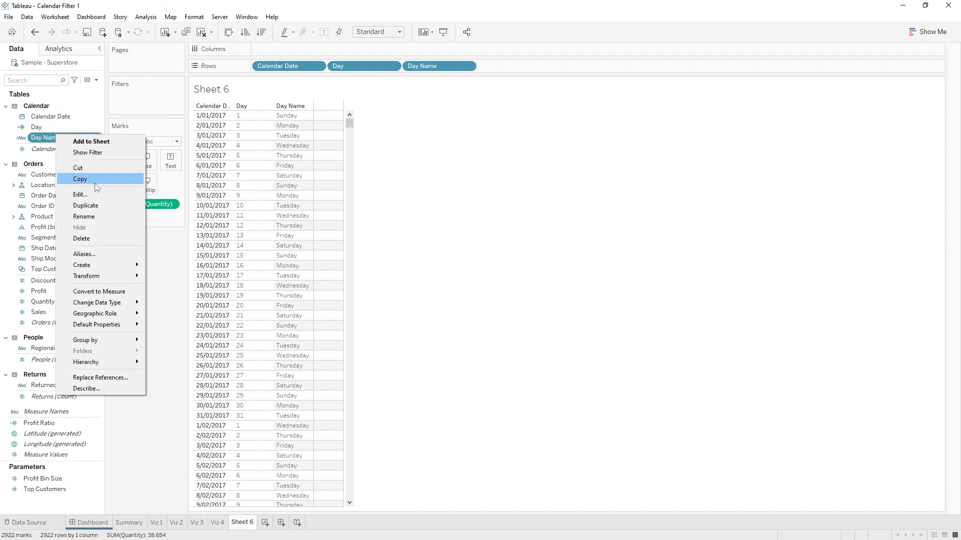
click(96, 188)
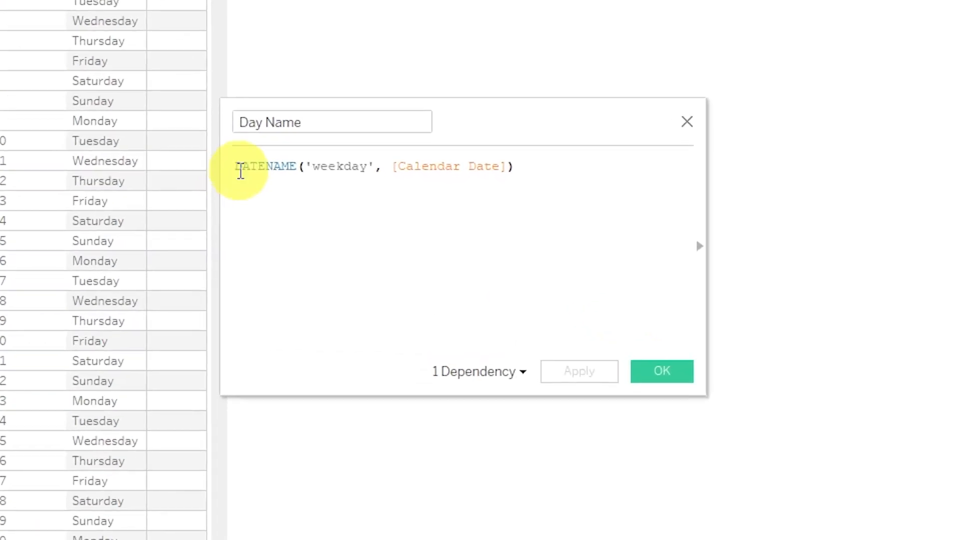
click(240, 171)
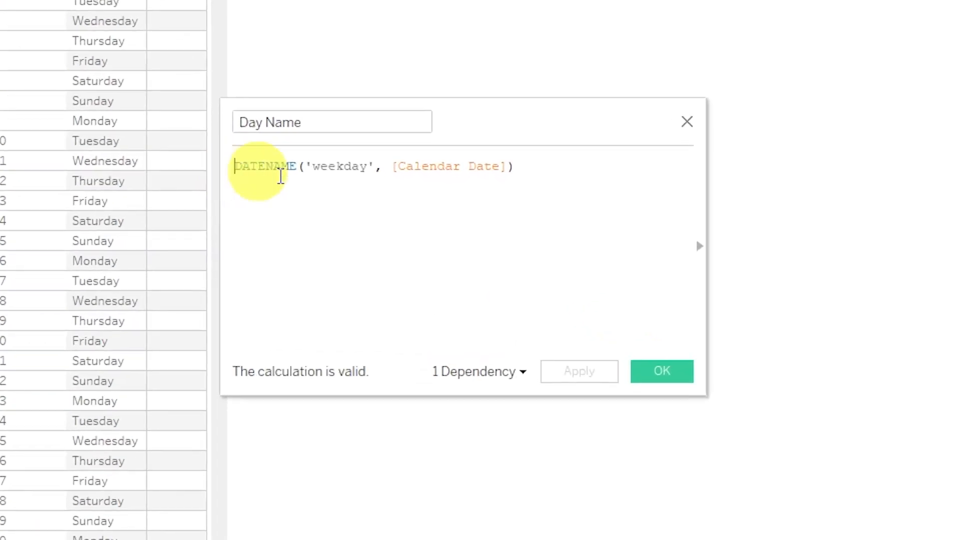
text(LEFT()
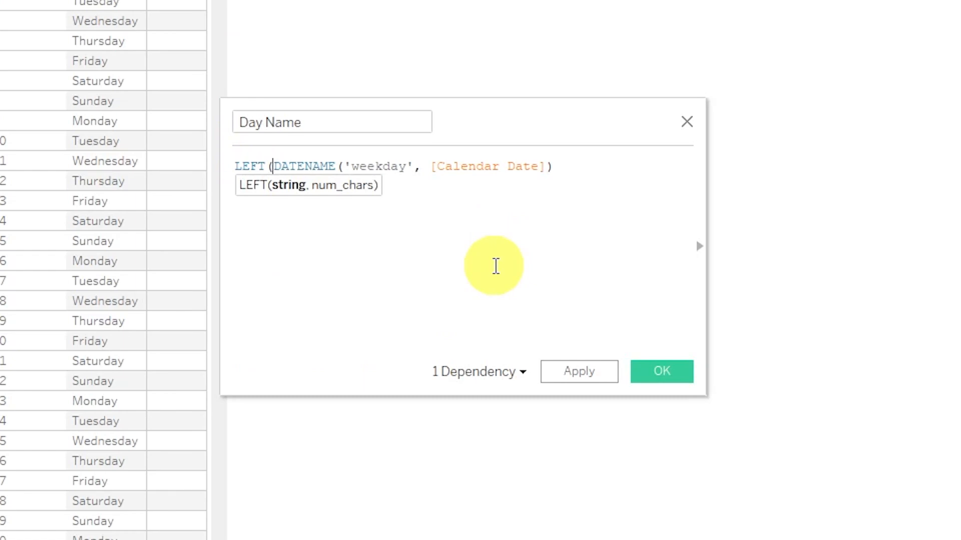
text(,3))
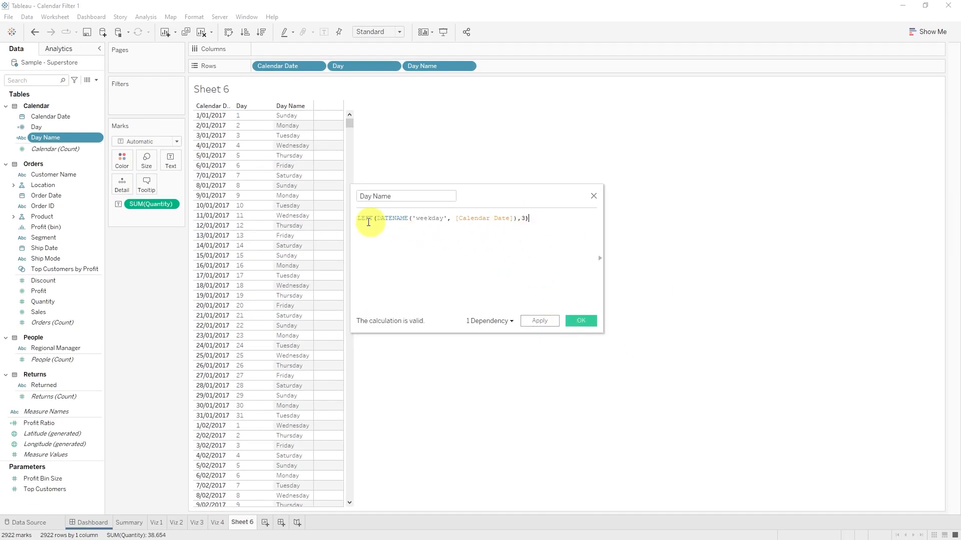
click(580, 320)
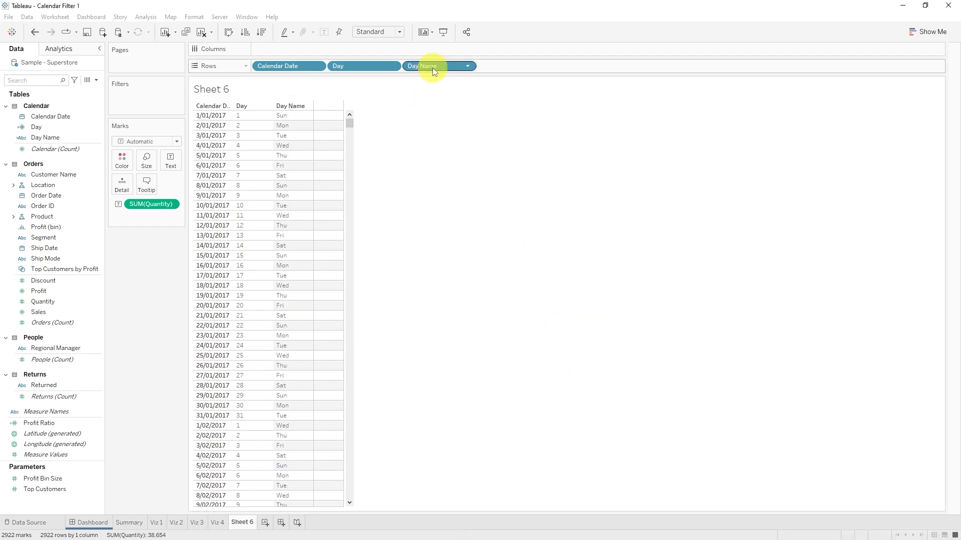
mouse_move(433, 68)
mouse_down()
mouse_move(290, 44)
mouse_move(437, 68)
mouse_up()
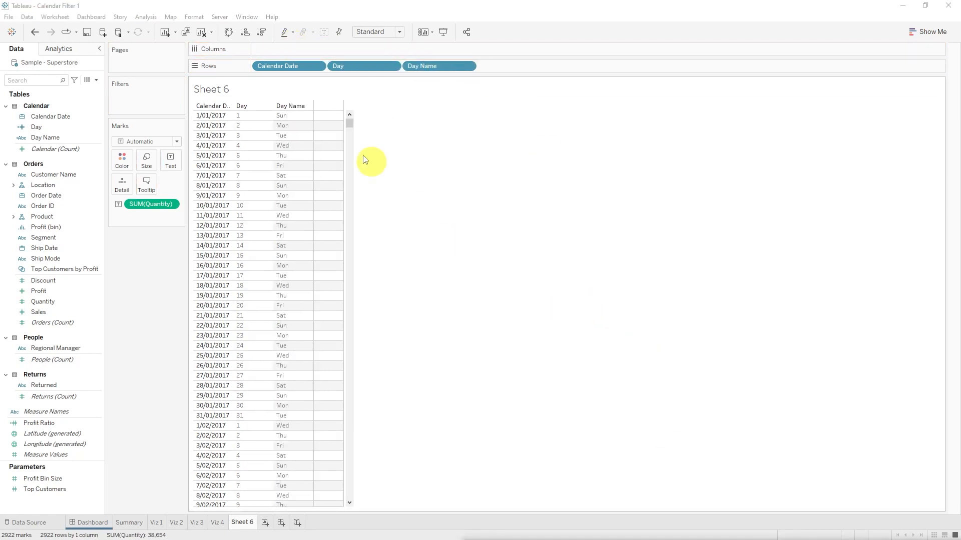
click(250, 118)
click(208, 119)
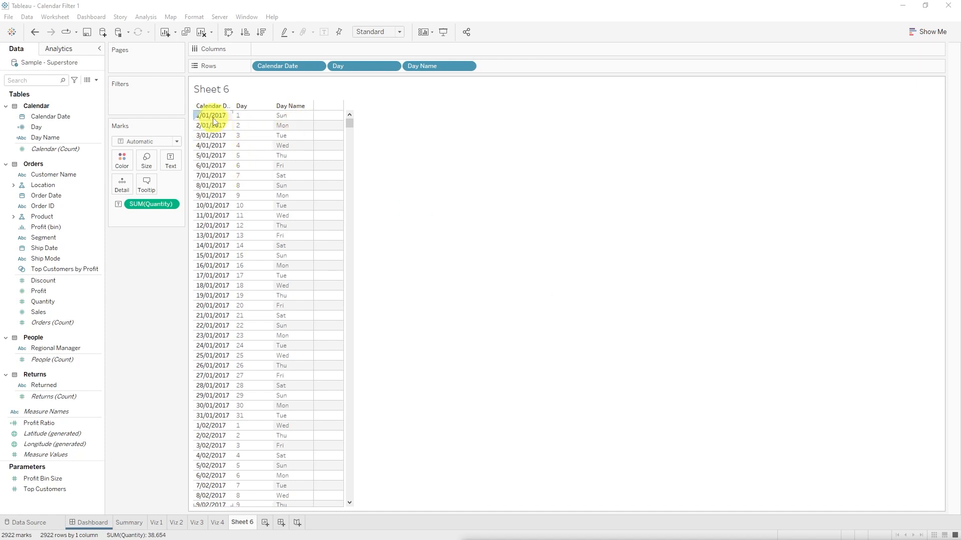
click(303, 119)
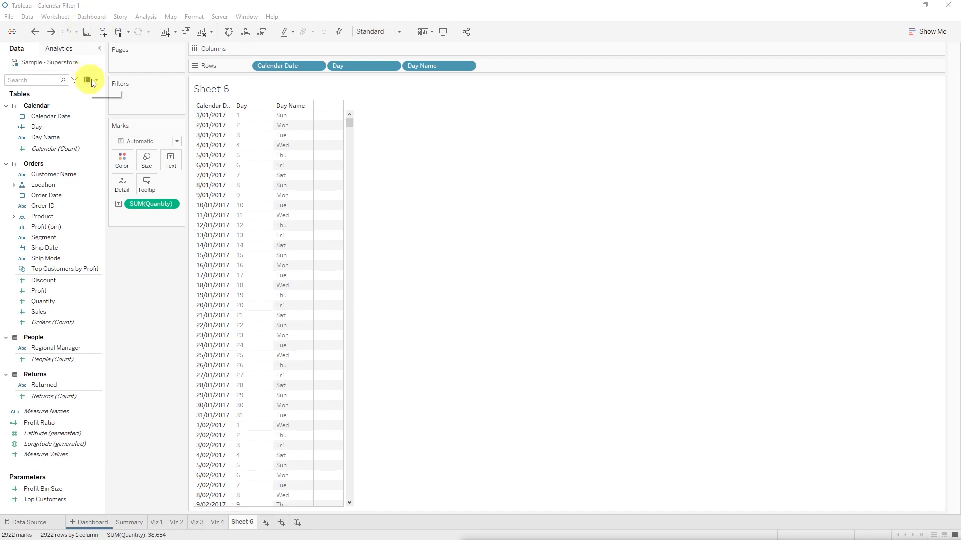
Step: Create a calculated field named Day Of Week with the formula DATEPART("weekday",[Calendar Date])
click(96, 82)
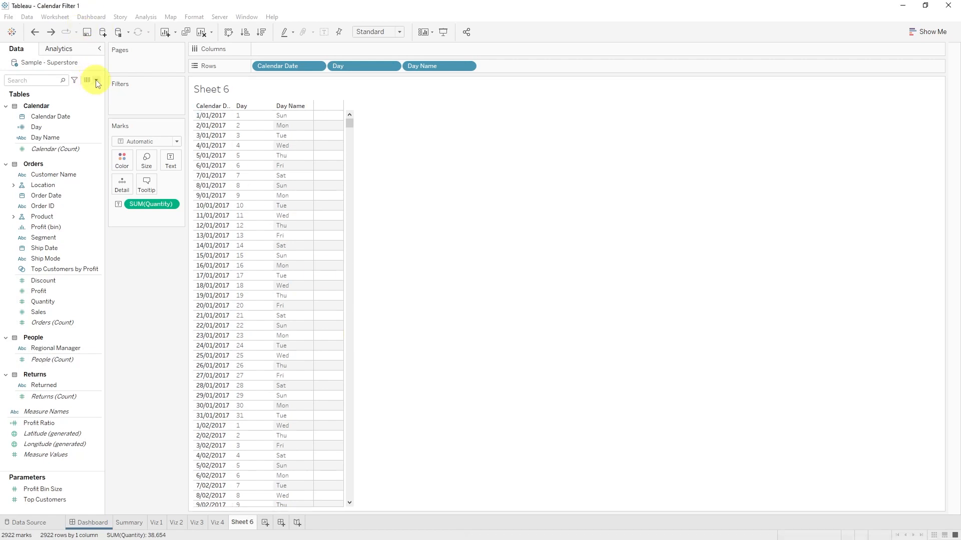
click(96, 82)
click(70, 90)
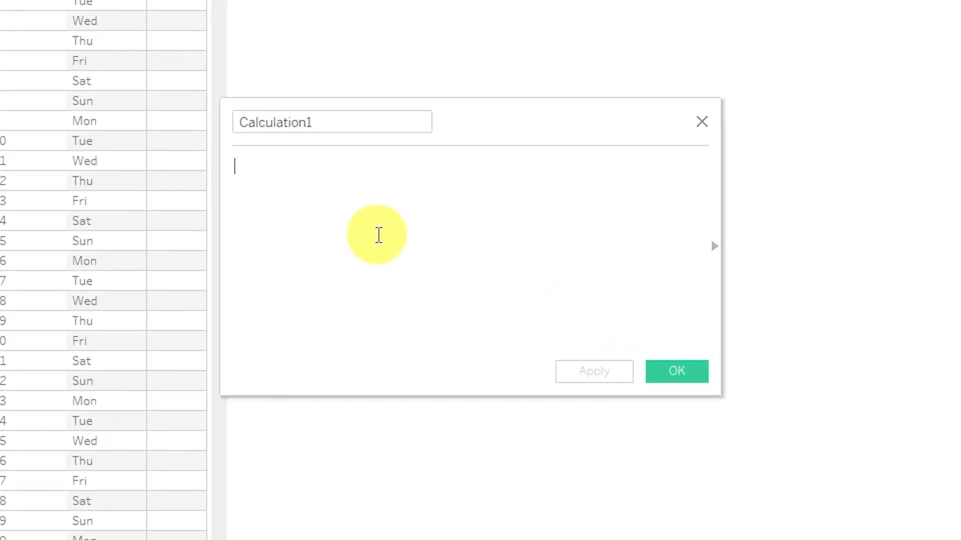
text(DATEPART("weekday",[Calendar Date]))
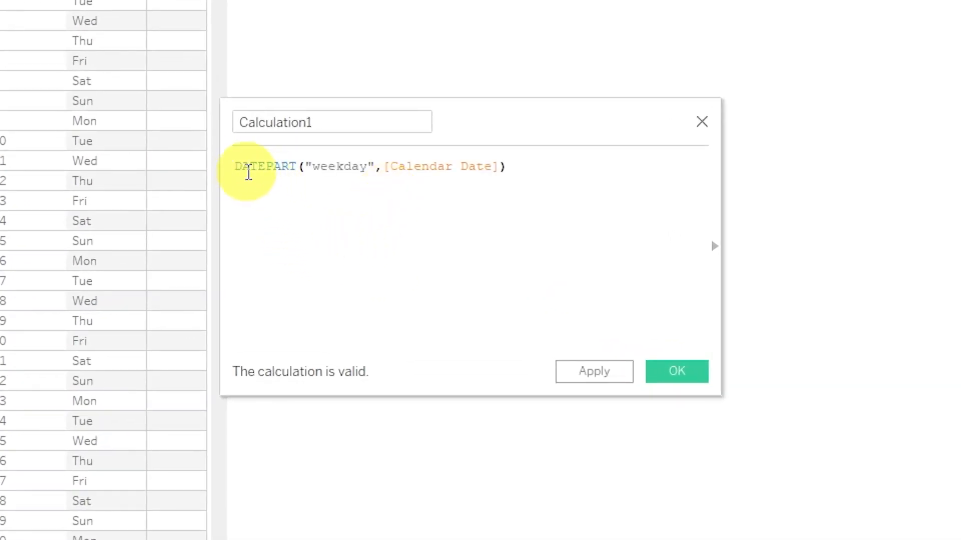
drag(351, 122, 214, 112)
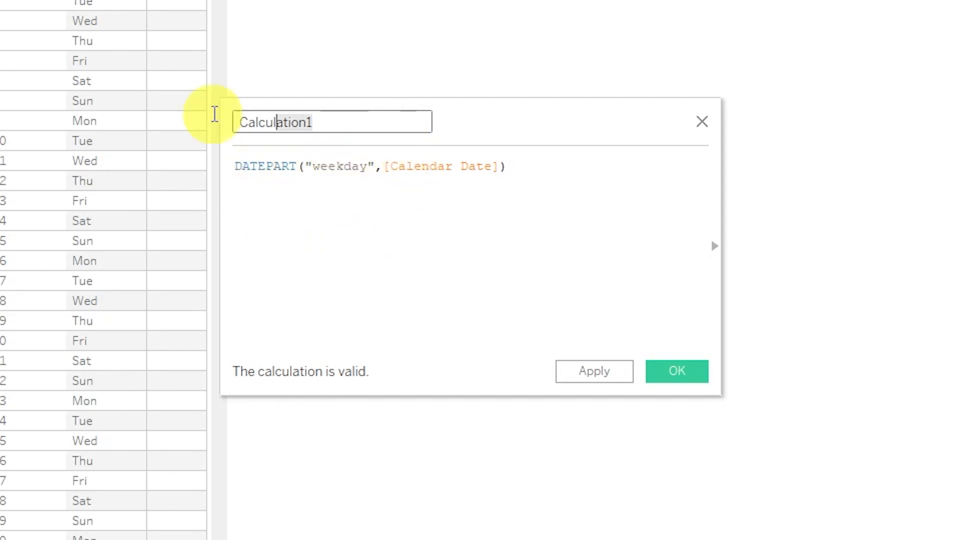
text(Day Of Week)
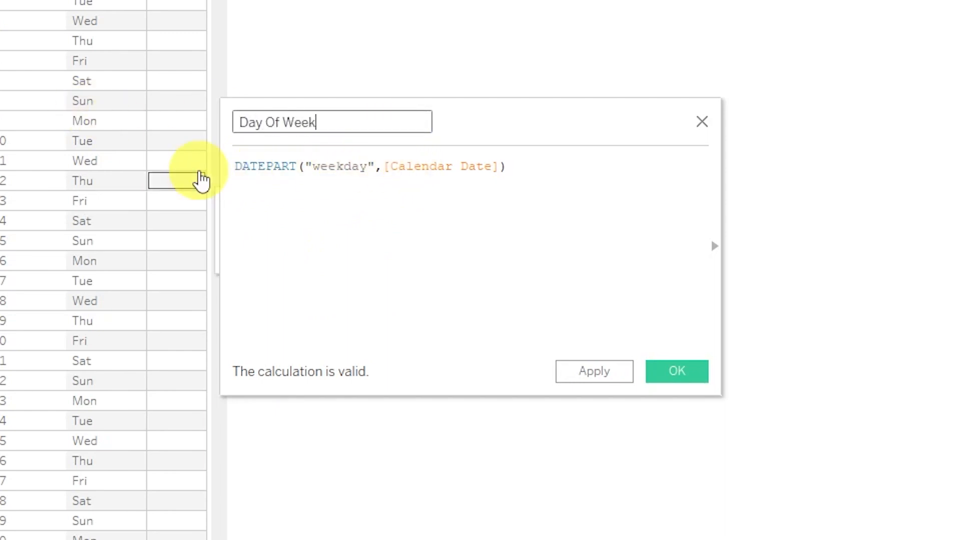
click(676, 371)
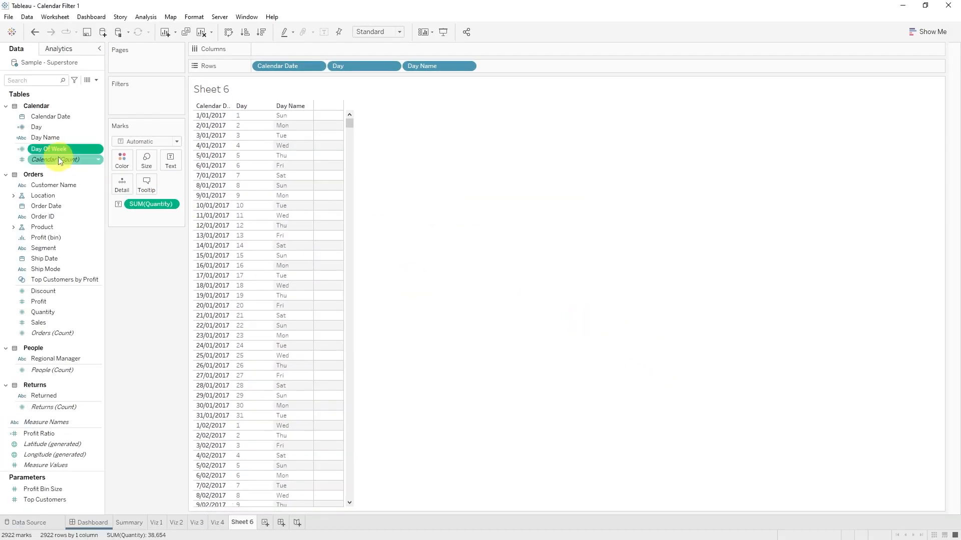
Step: Convert Day Of Week to a dimension and add it to the rows after Day Name
right_click(62, 149)
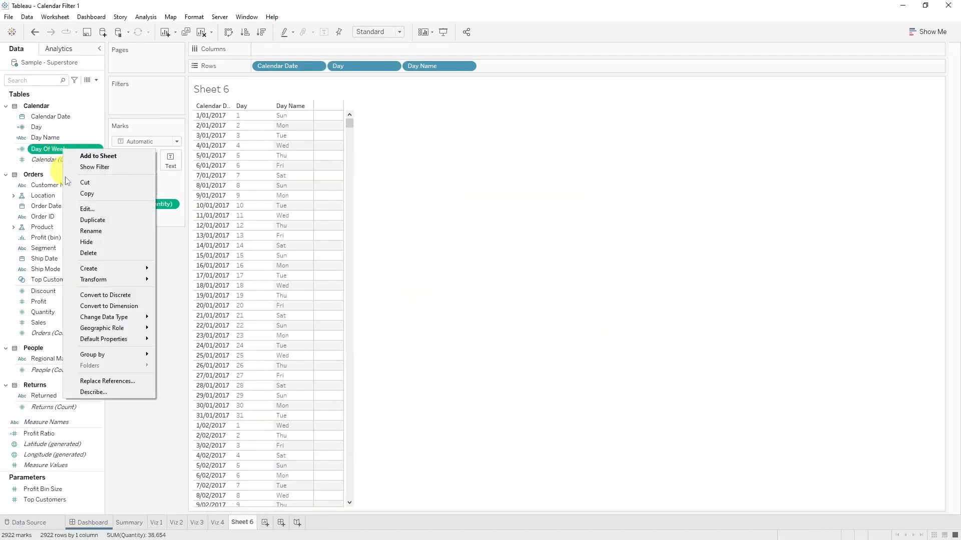
click(102, 307)
drag(62, 149, 520, 68)
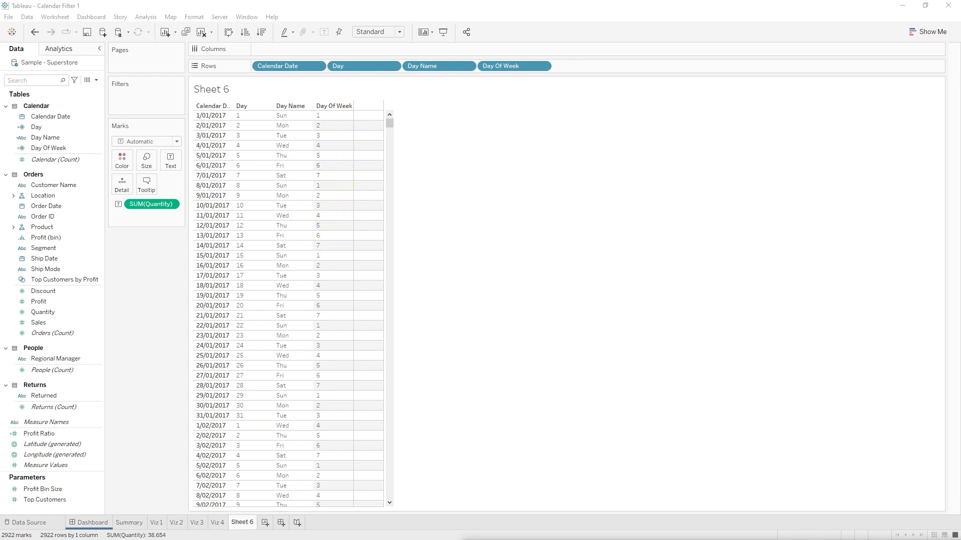
click(46, 137)
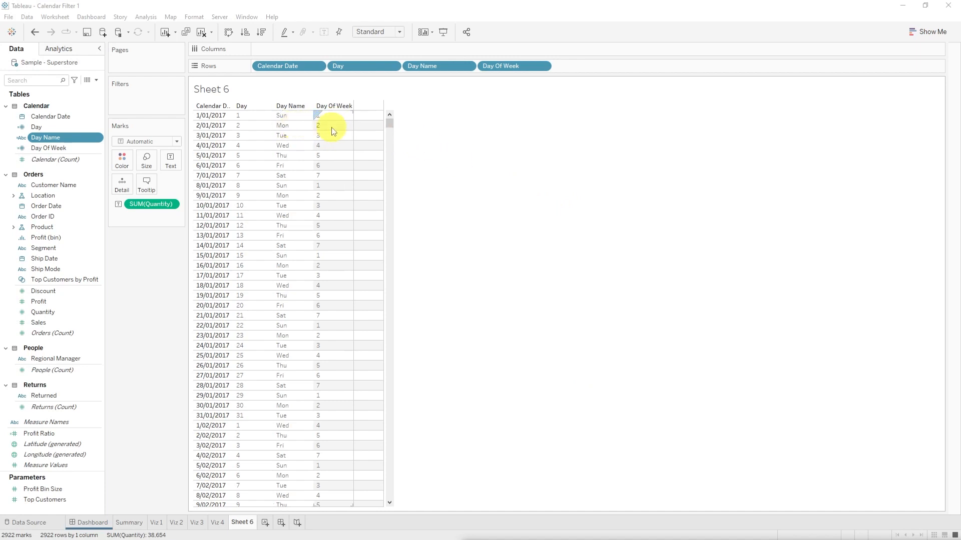
Step: Try starting the Day Of Week calculation on Monday with DATEPART("weekday",[Calendar Date], "Monday")
right_click(65, 149)
click(80, 210)
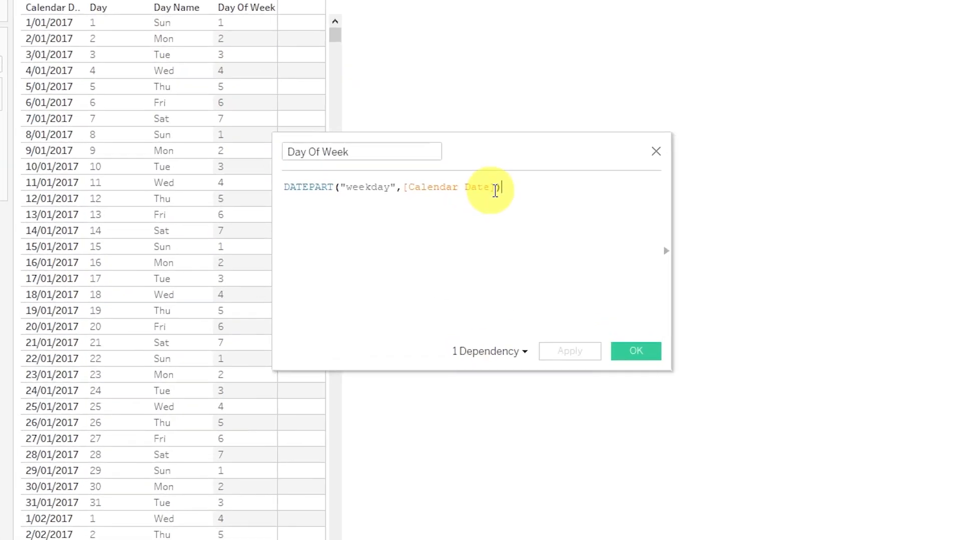
click(491, 218)
text(, "Monday)
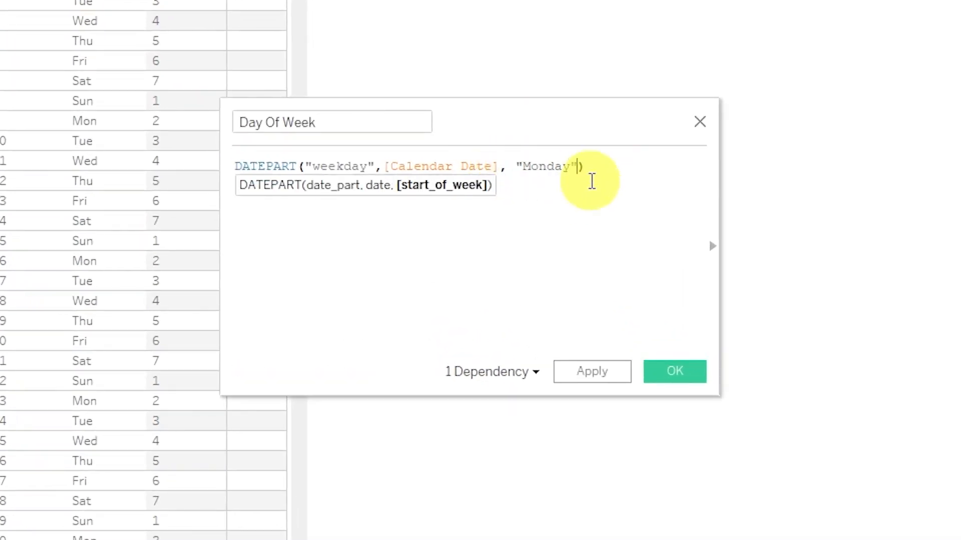
click(674, 371)
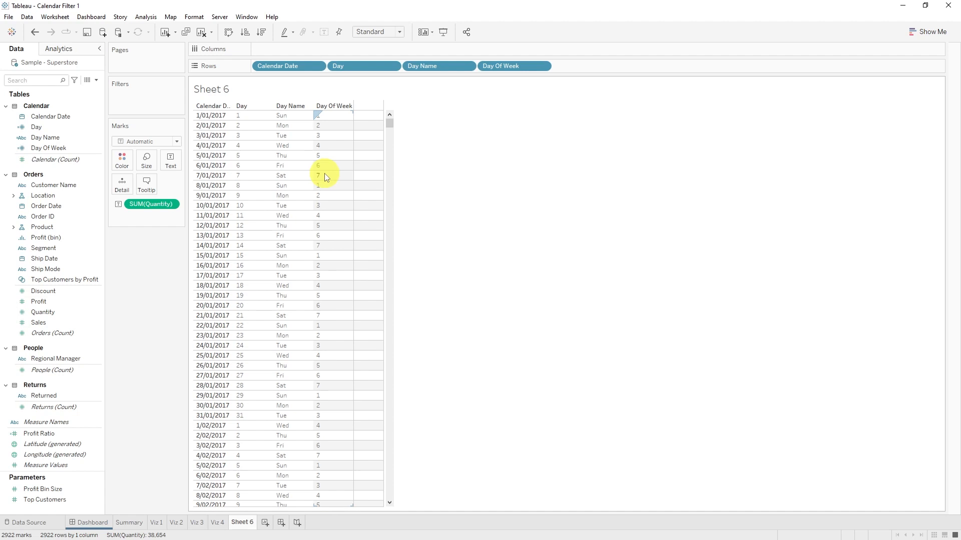
Step: Set the week start to Monday in the date properties of the Sample - Superstore data source
click(30, 18)
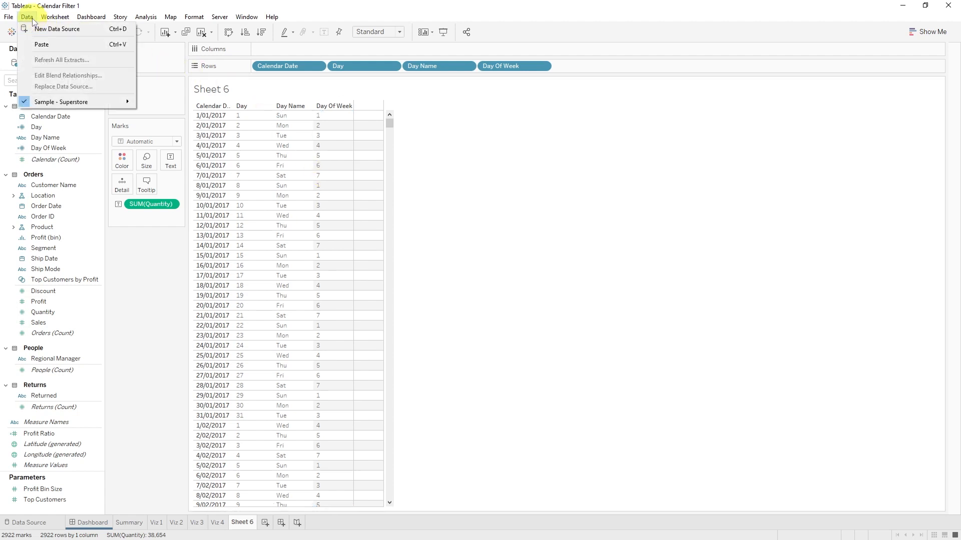
mouse_move(75, 102)
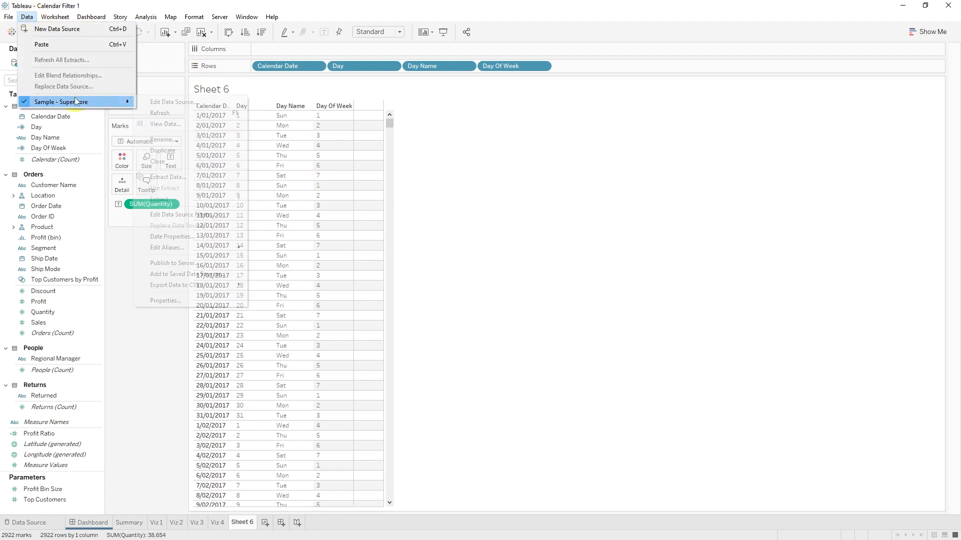
click(180, 236)
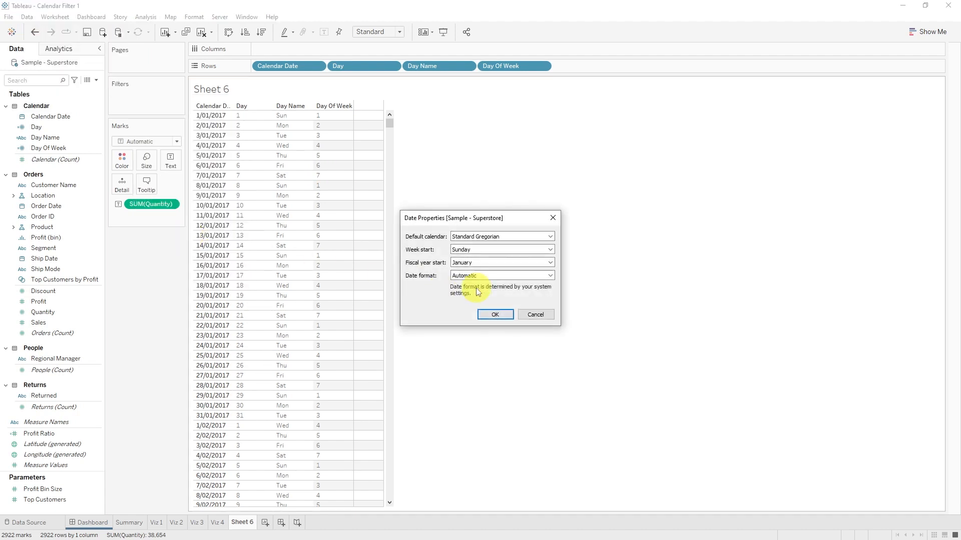
click(516, 250)
click(500, 264)
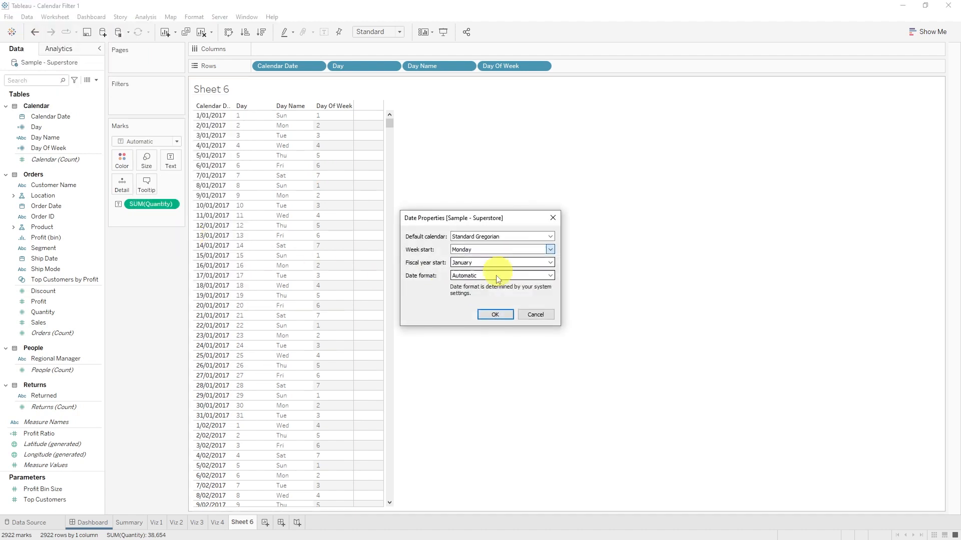
click(493, 314)
click(332, 117)
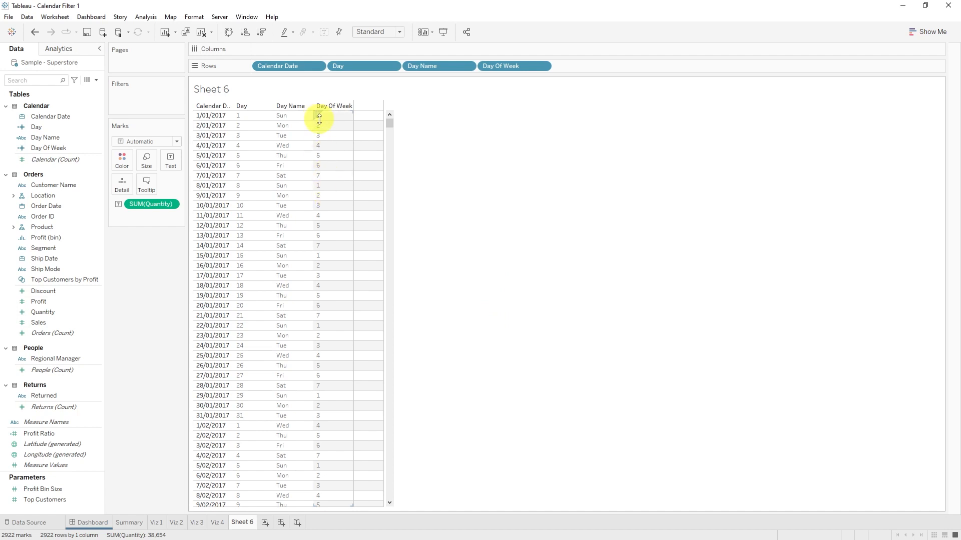
click(324, 180)
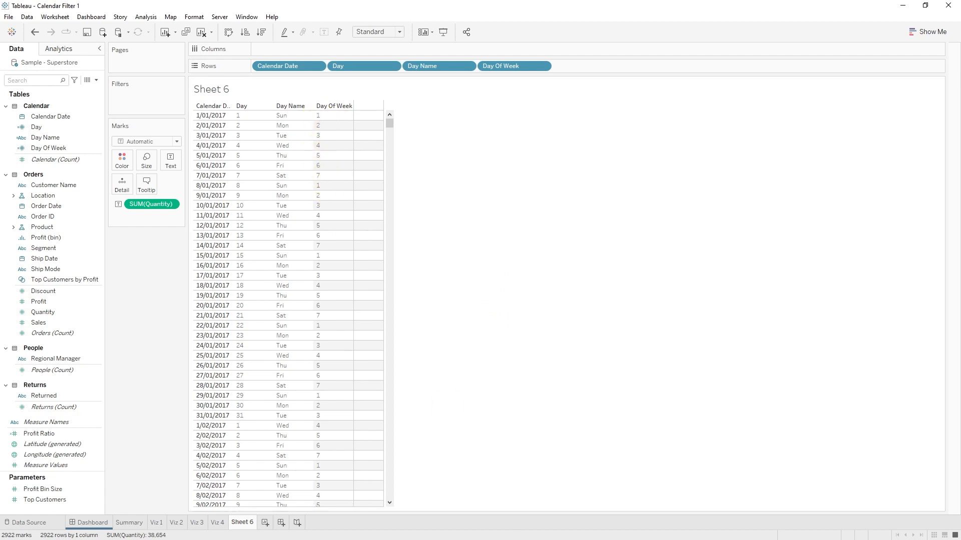
Step: Replace the Day Of Week formula with an IF/ELSEIF chain on [Day Name] that returns 1 for "Mon" through 7 for "Sun"
right_click(70, 148)
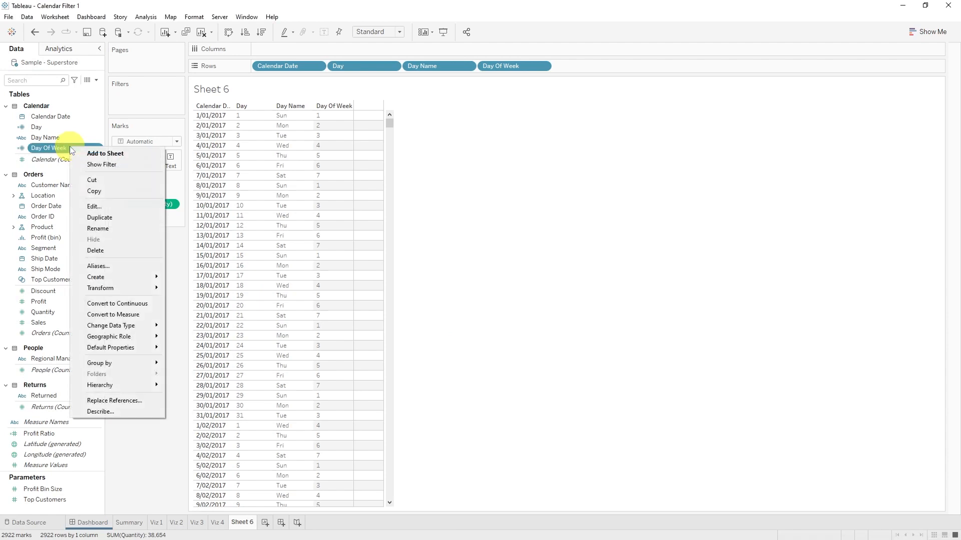
click(94, 206)
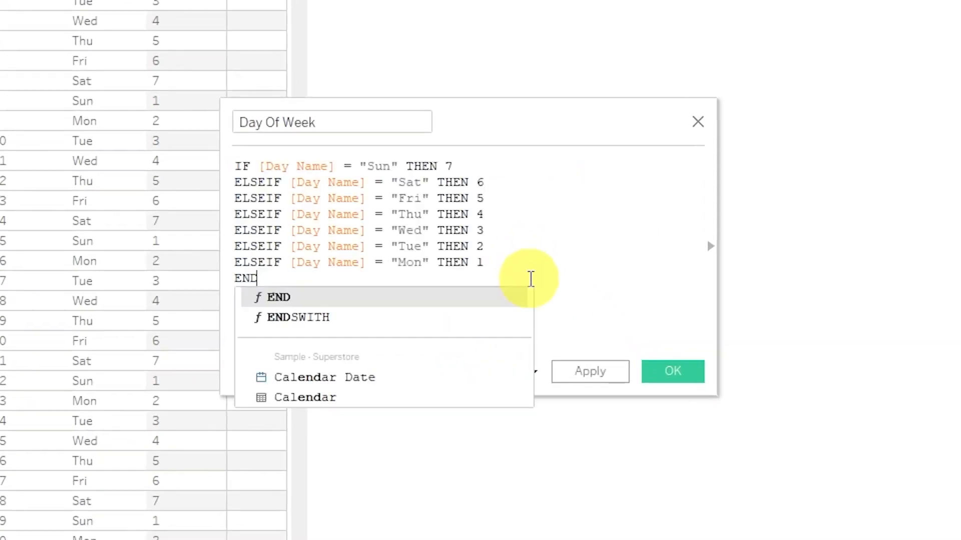
key(Escape)
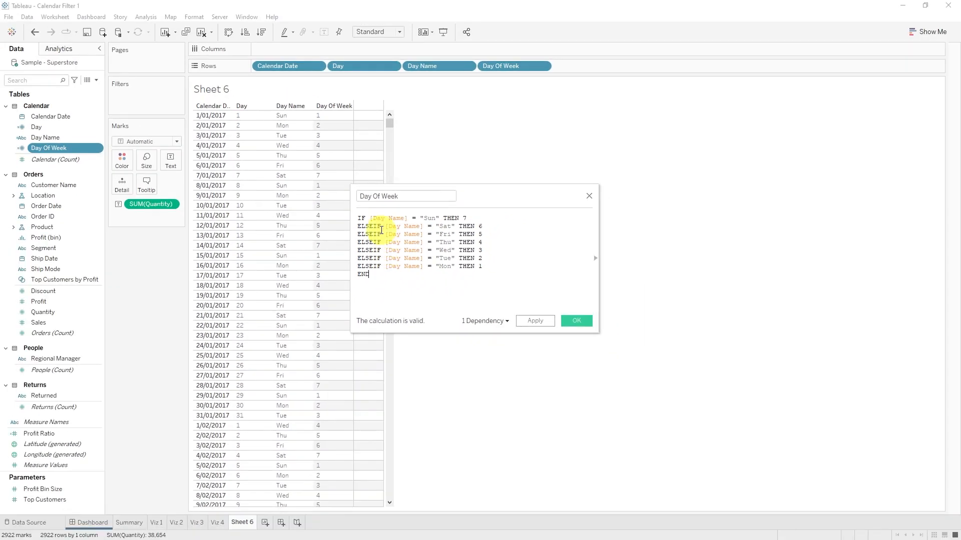
click(578, 321)
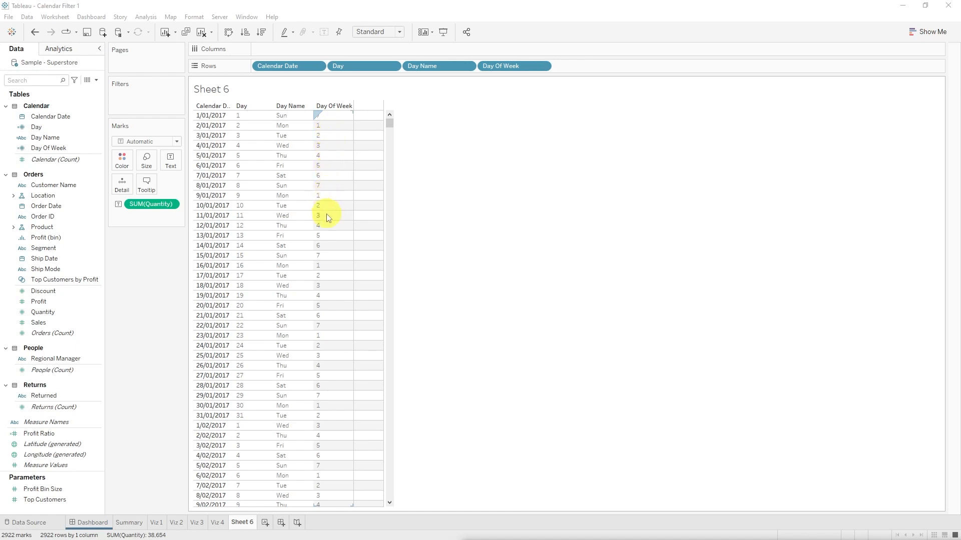
click(333, 119)
click(257, 119)
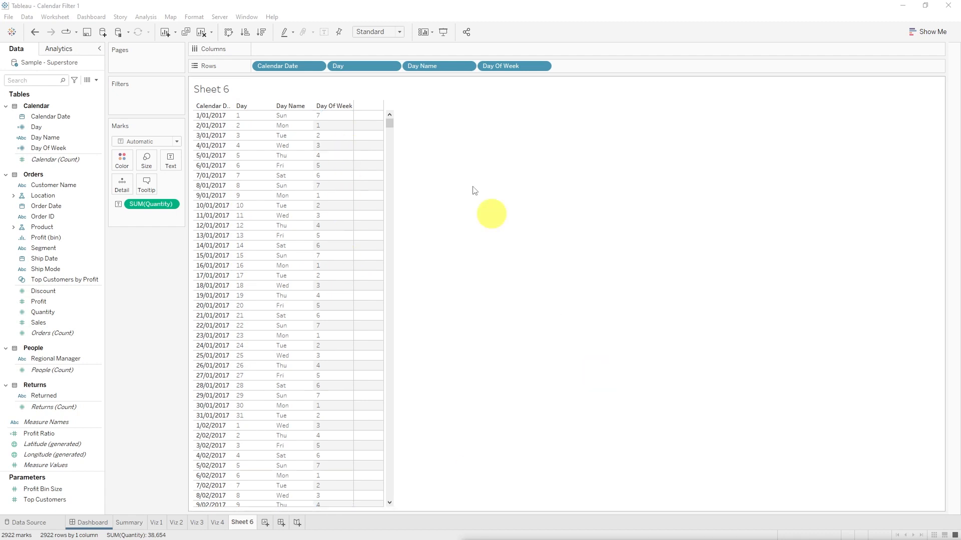
click(318, 116)
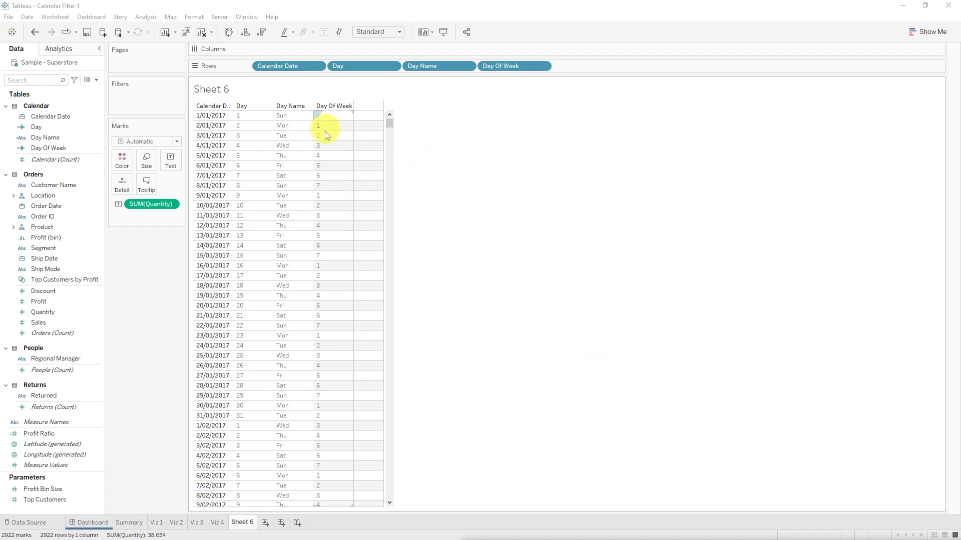
click(239, 115)
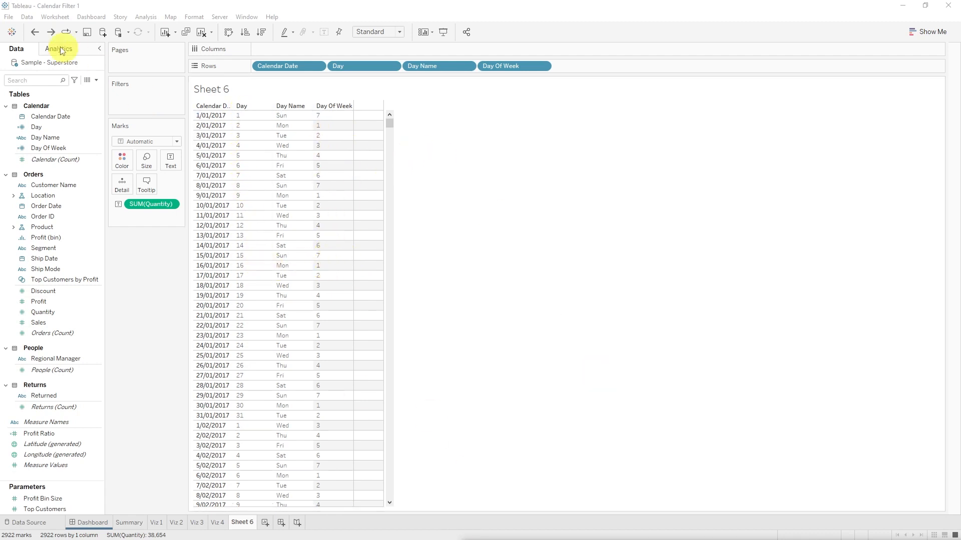
Step: Create a calculated field named Week Number with the formula [Day] - [Day Of Week]
click(95, 80)
click(75, 91)
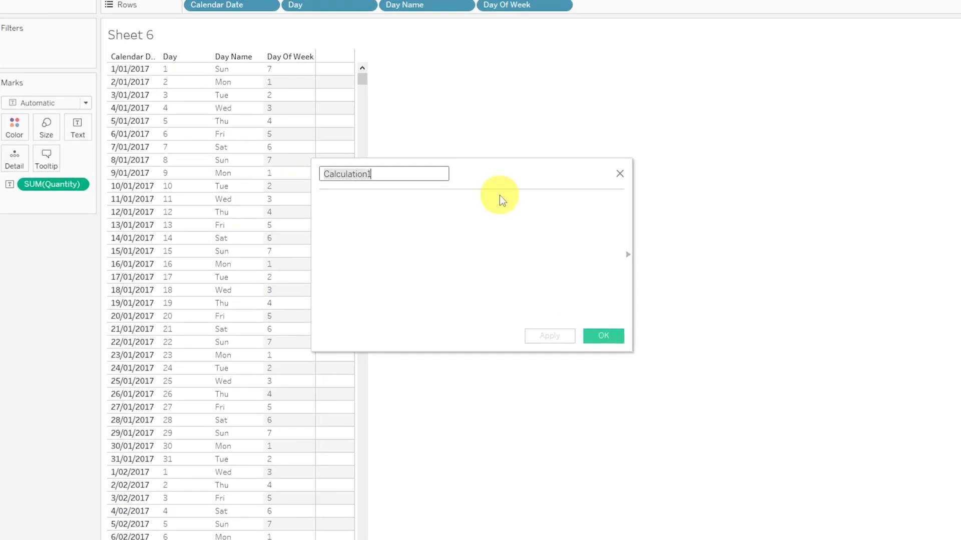
text(Week Number)
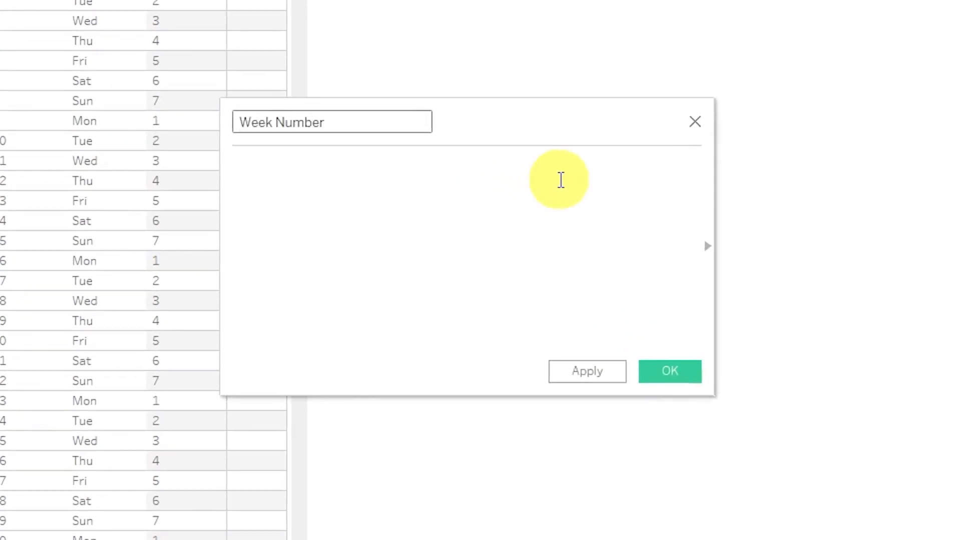
click(561, 180)
text(Da)
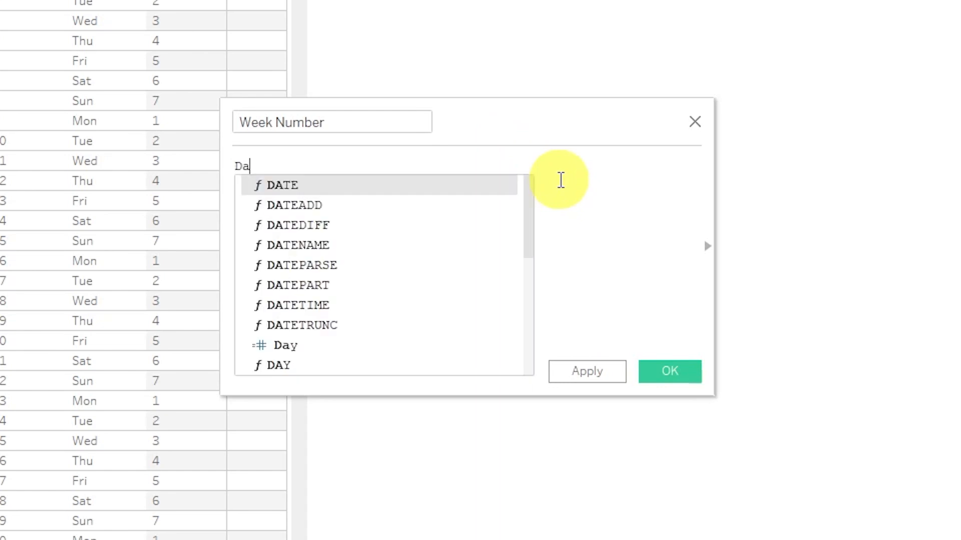
text(y - [Day Of)
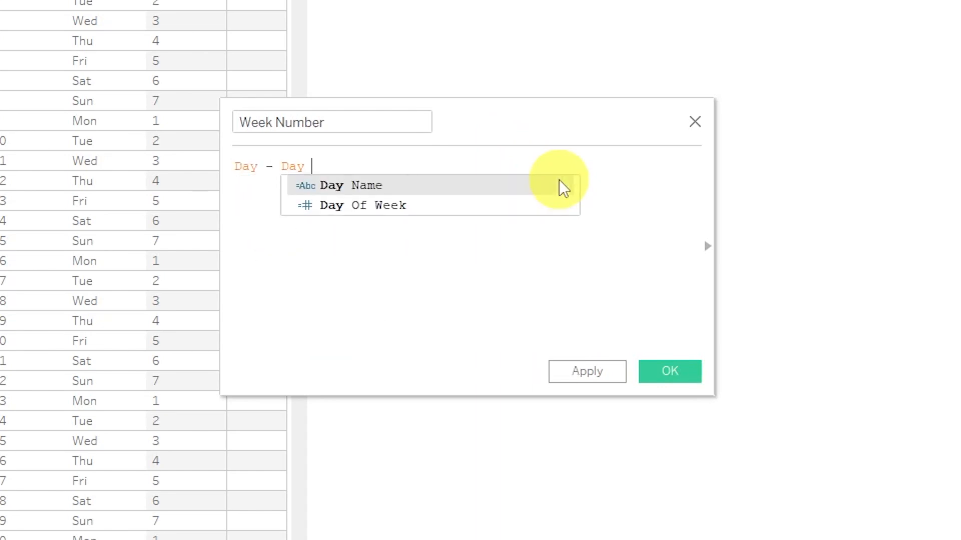
key(Return)
click(669, 371)
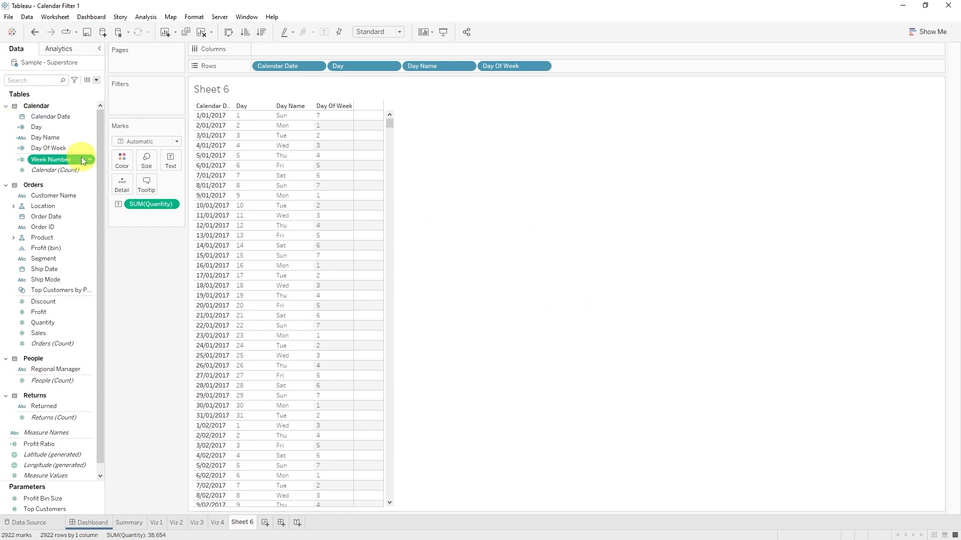
Step: Convert Week Number to a dimension and add it to the rows after Day Of Week
right_click(81, 160)
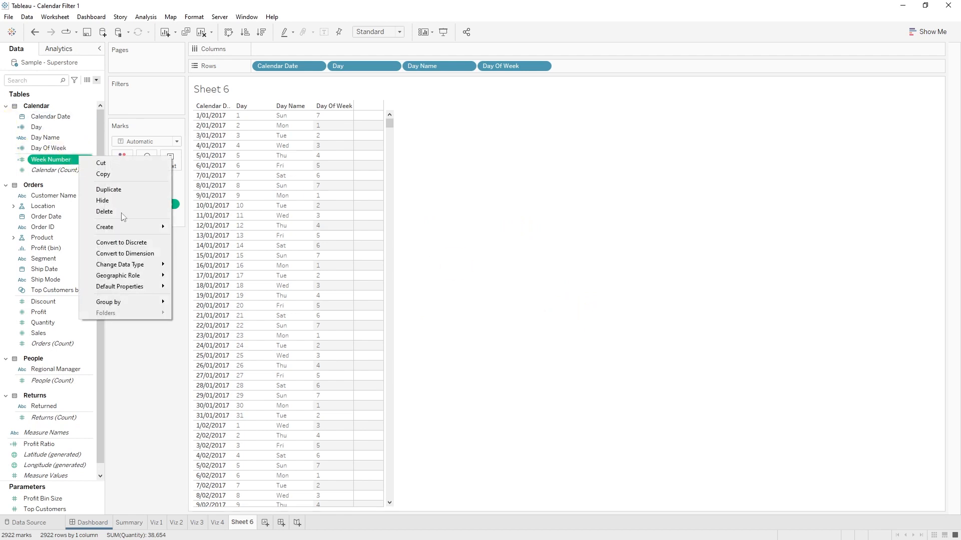
click(139, 252)
drag(59, 160, 602, 64)
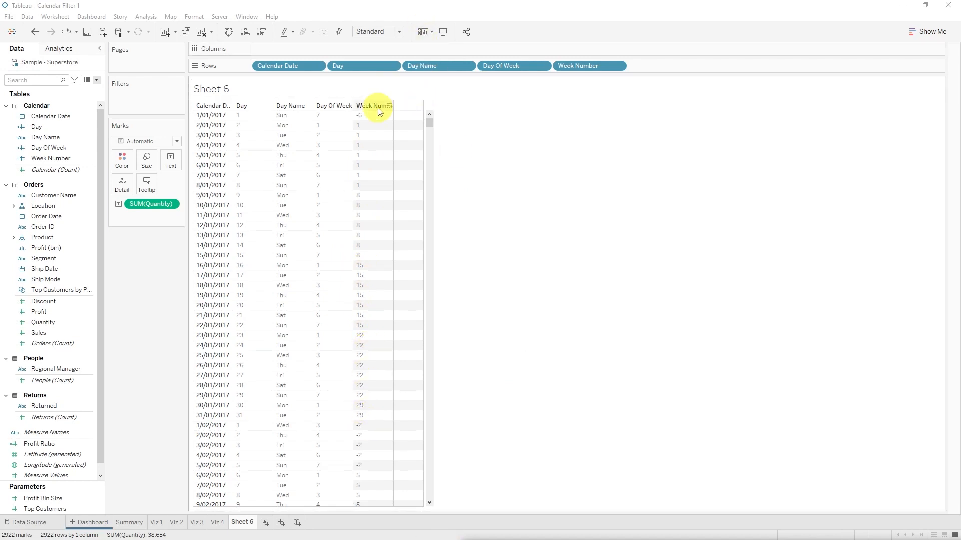
Step: Add 7 to the Week Number calculation so it reads [Day] - [Day Of Week] + 7
right_click(58, 159)
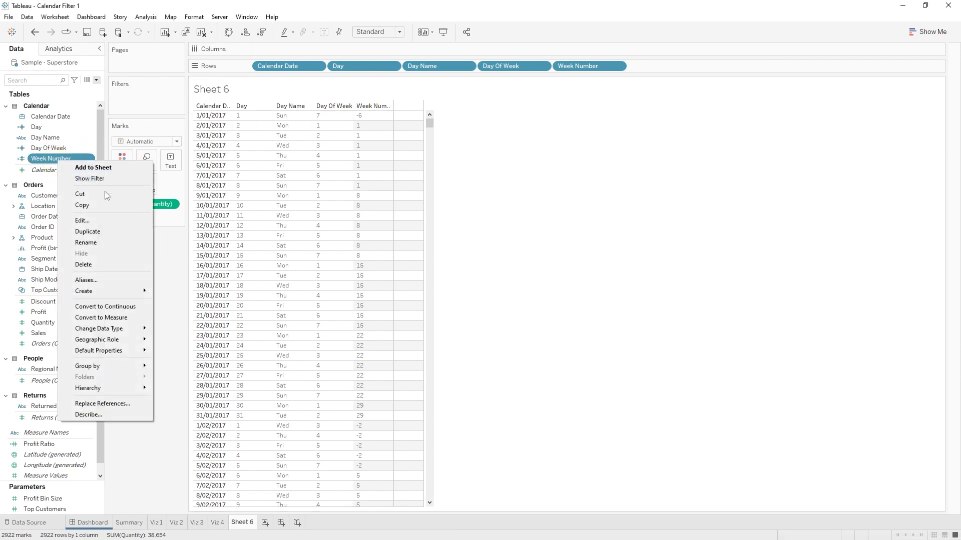
click(105, 220)
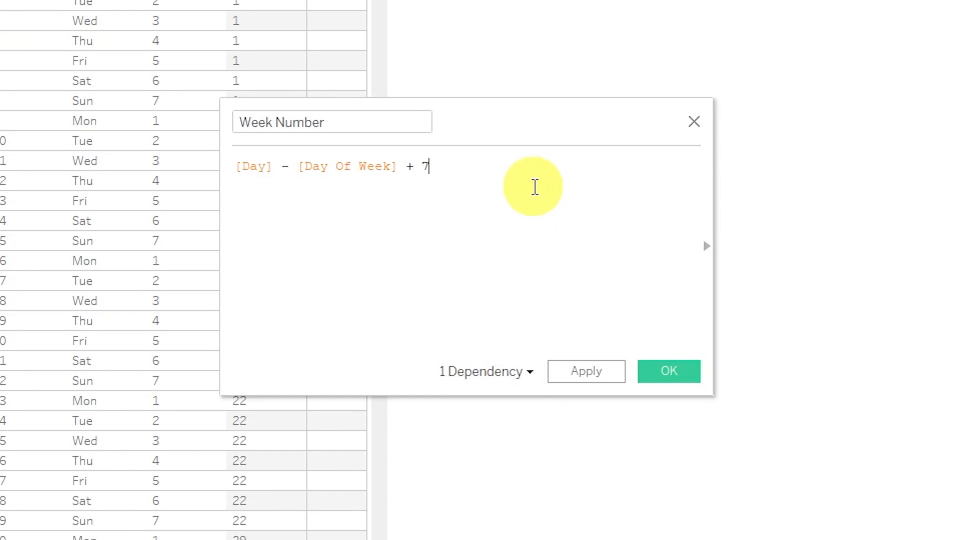
click(670, 371)
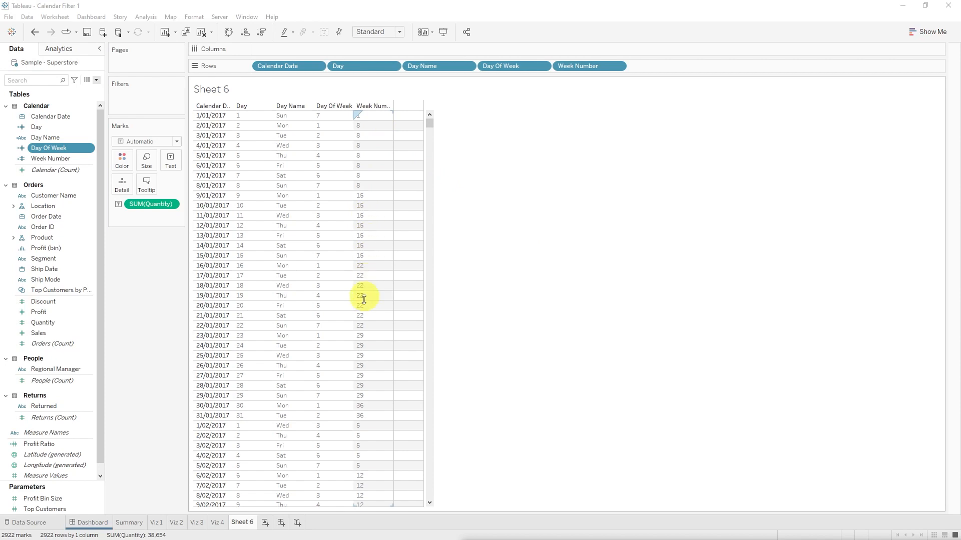
Step: Divide the Week Number calculation by 7 with the formula ([Day] - [Day Of Week] + 7) / 7
right_click(58, 158)
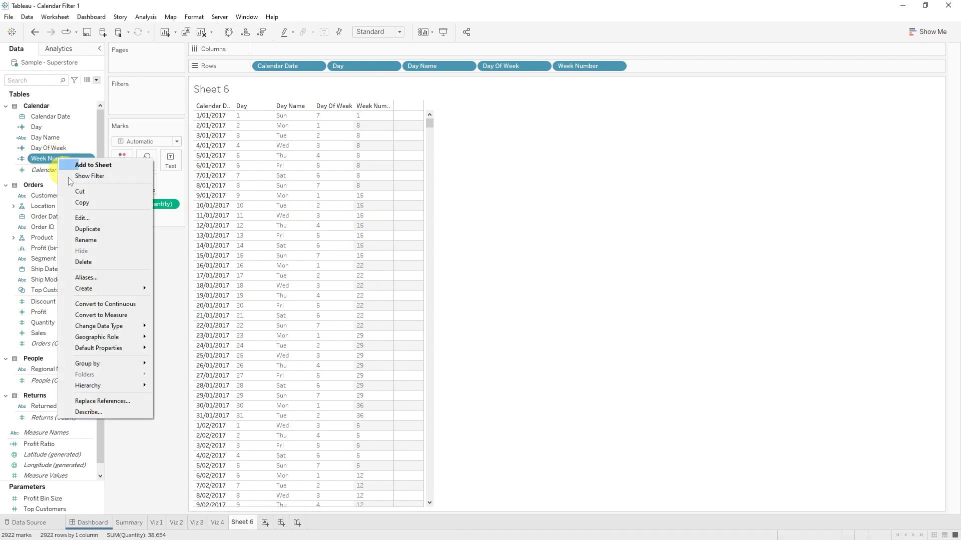
click(82, 218)
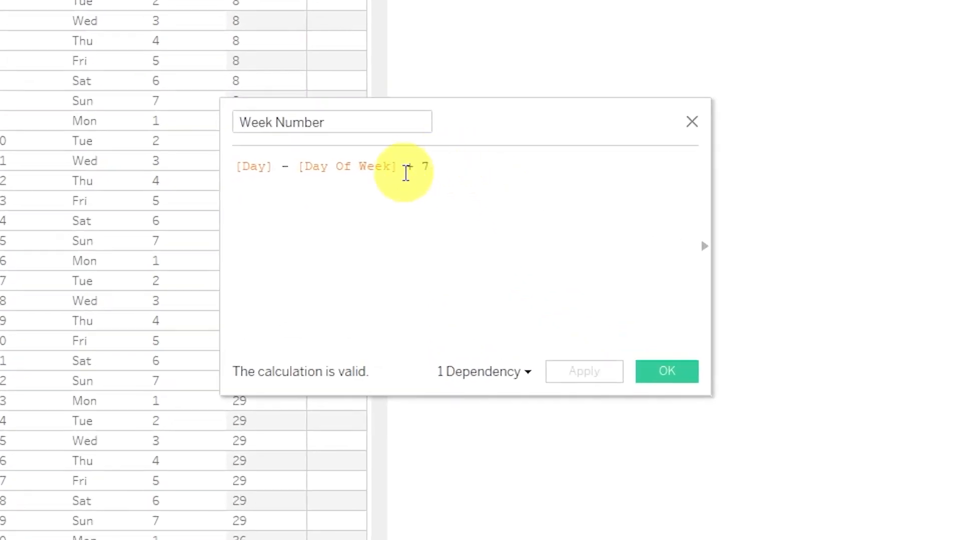
text())
click(238, 166)
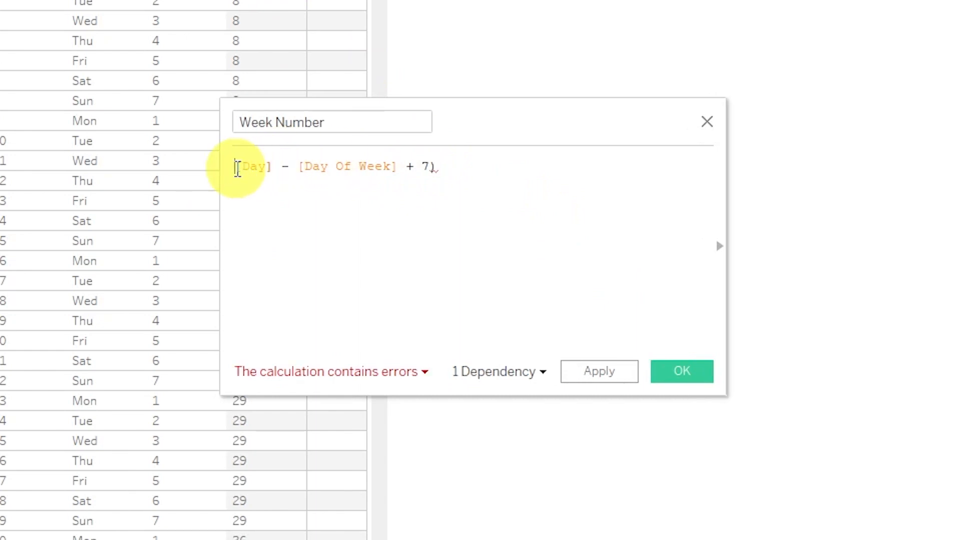
text(()
click(511, 174)
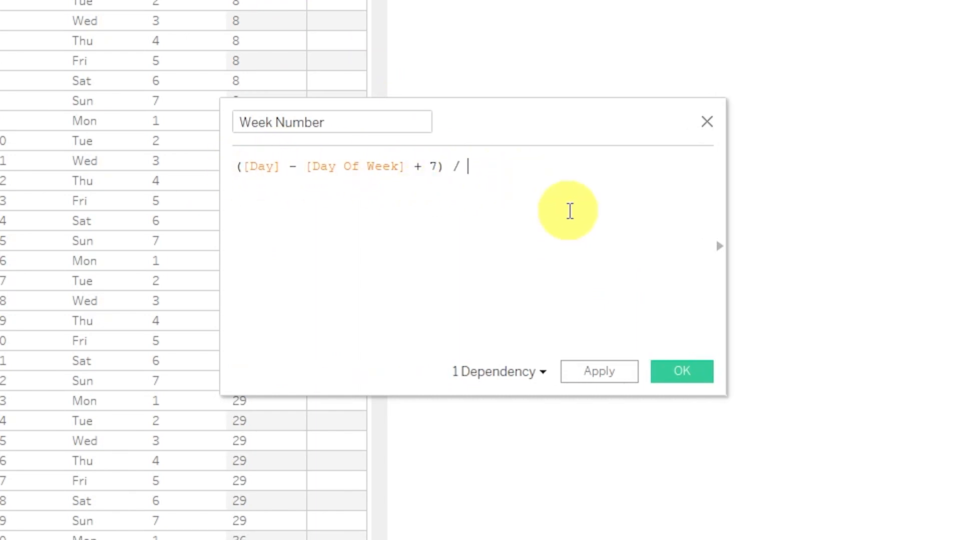
click(681, 372)
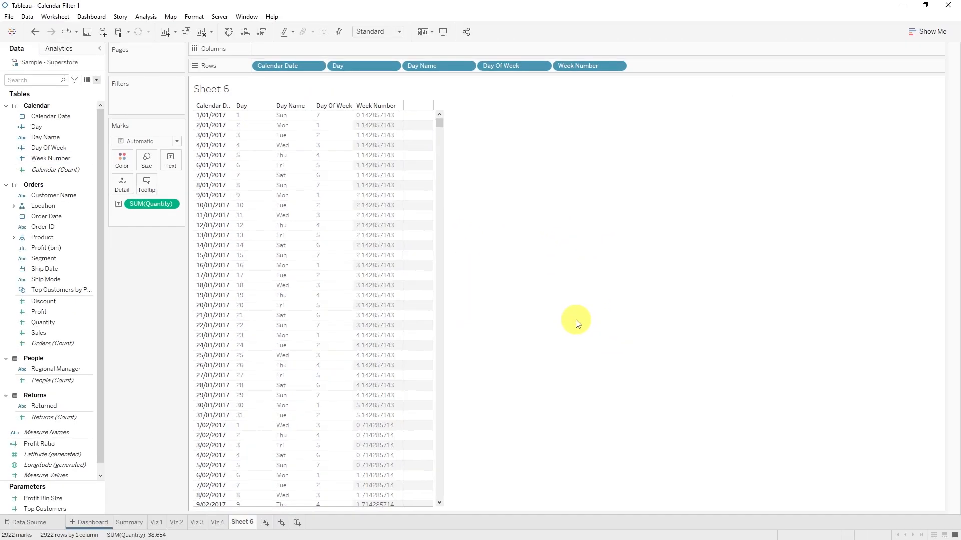
click(369, 109)
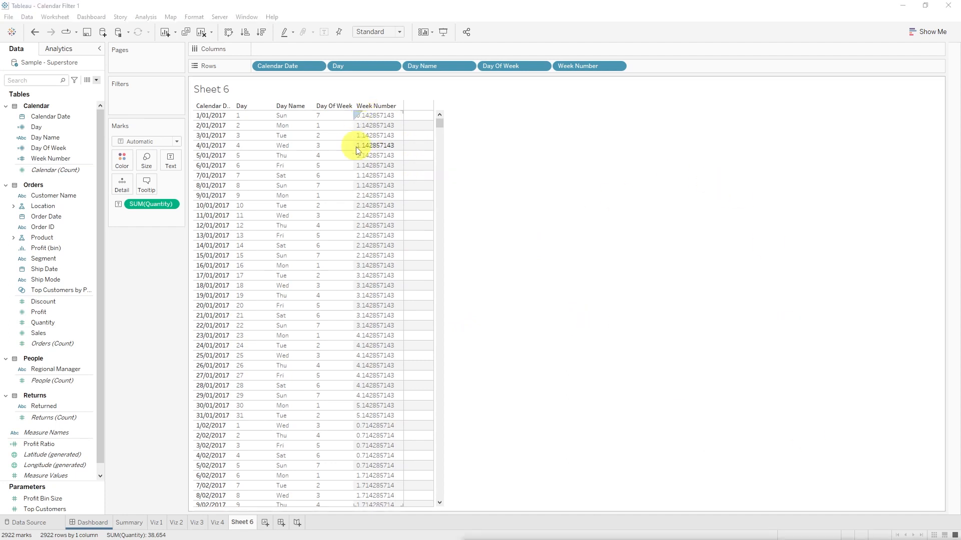
click(338, 116)
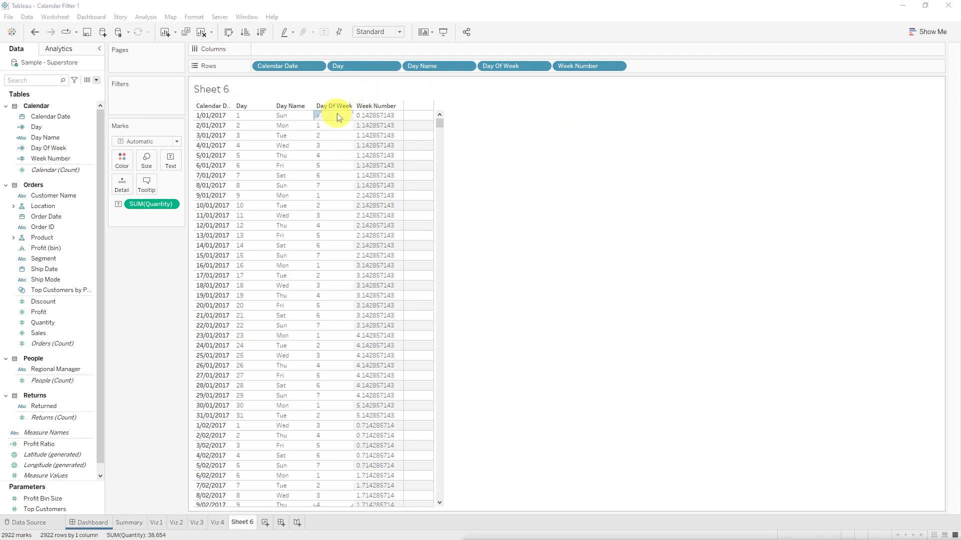
click(358, 114)
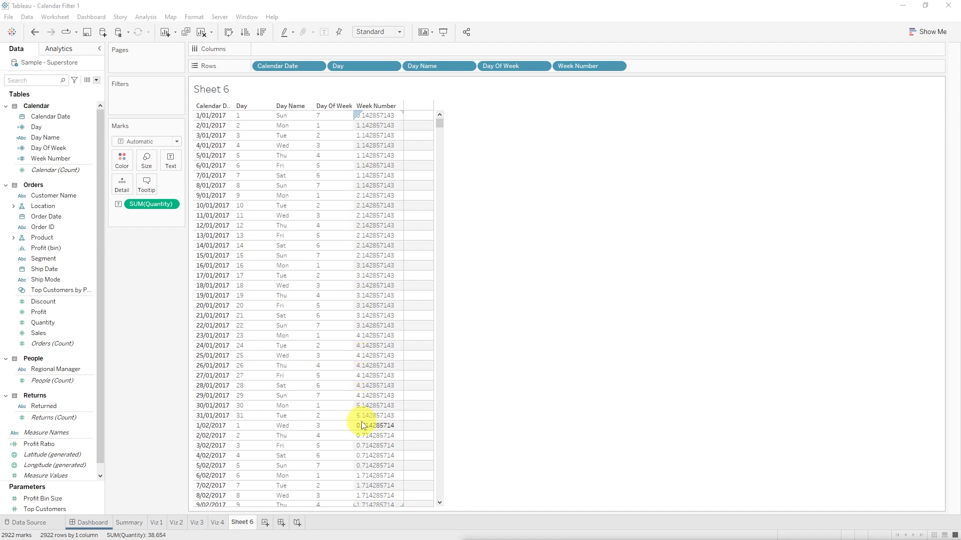
Step: Wrap the Week Number calculation in INT so it reads INT(([Day] - [Day Of Week] + 7) / 7)
right_click(60, 158)
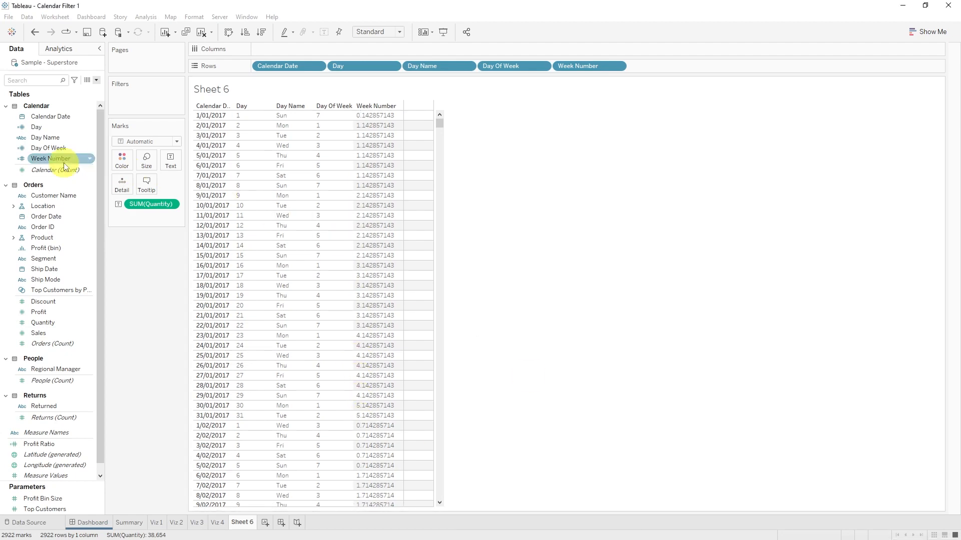
click(121, 224)
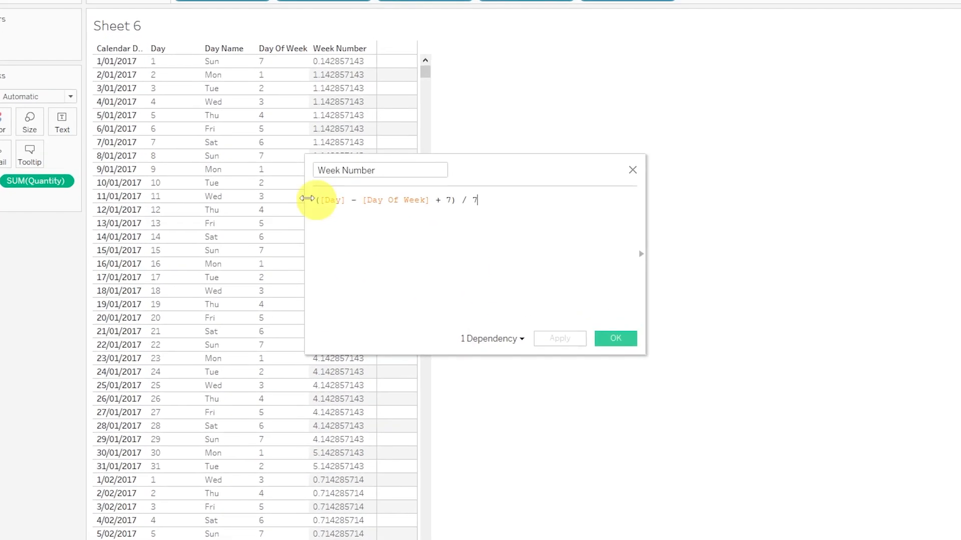
text(INT()
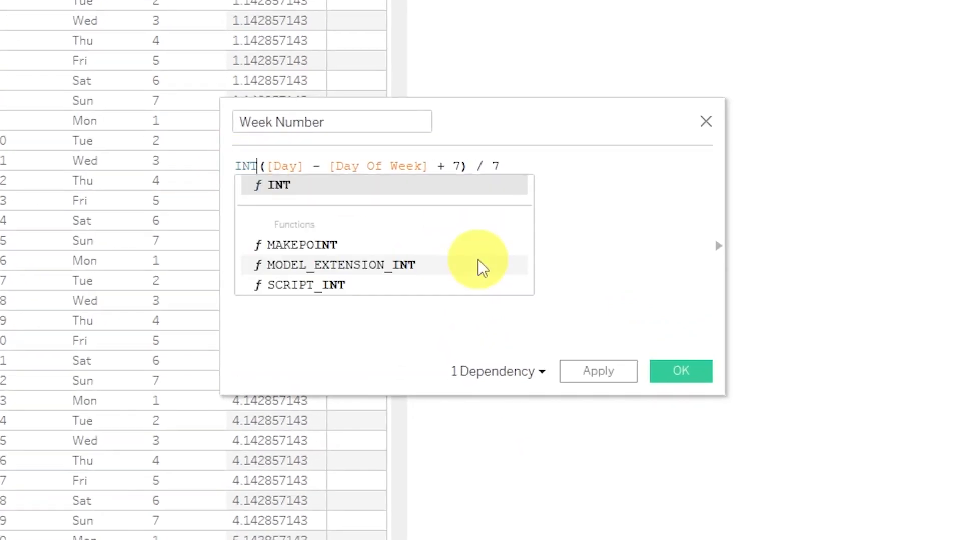
text())
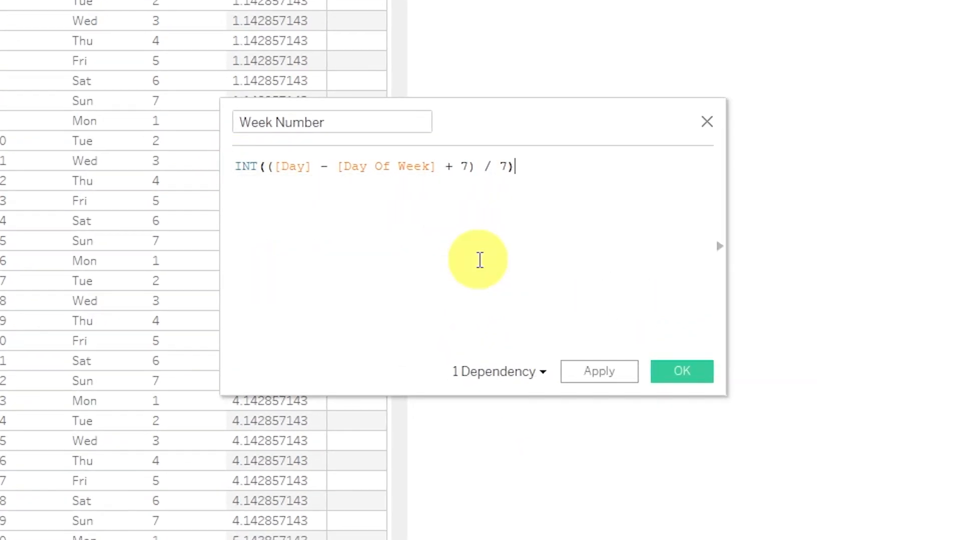
click(687, 379)
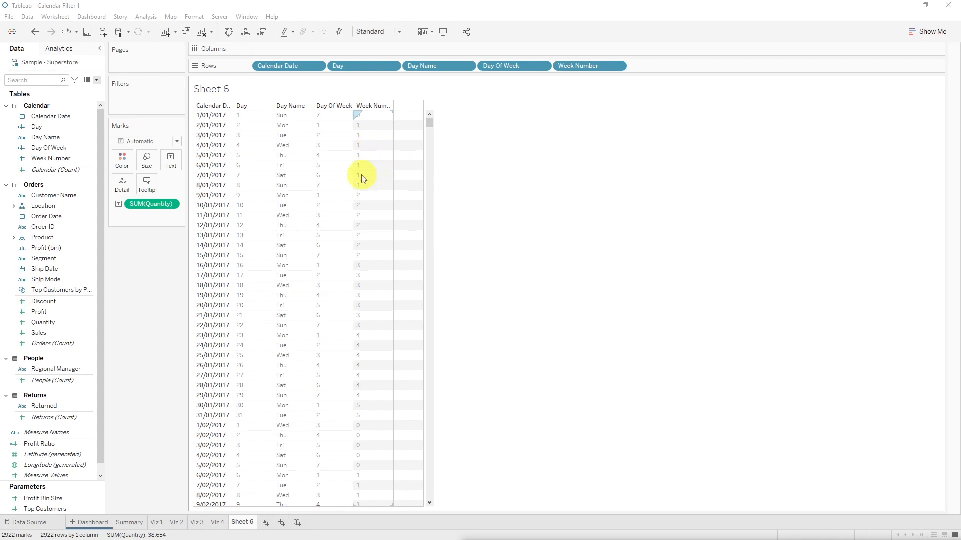
Step: Add 1 to the end of the Week Number calculation so it reads INT(([Day] - [Day Of Week] + 7) / 7) + 1
right_click(44, 158)
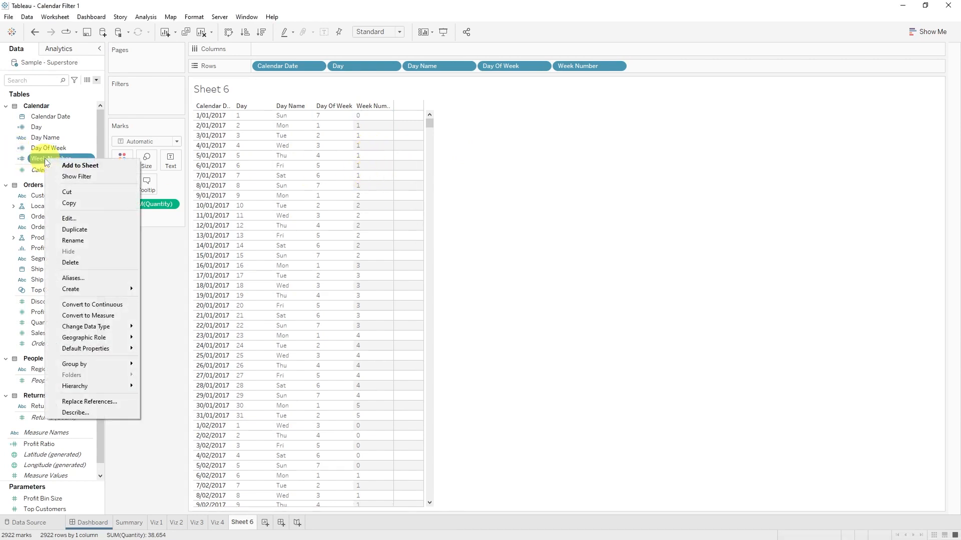
click(82, 218)
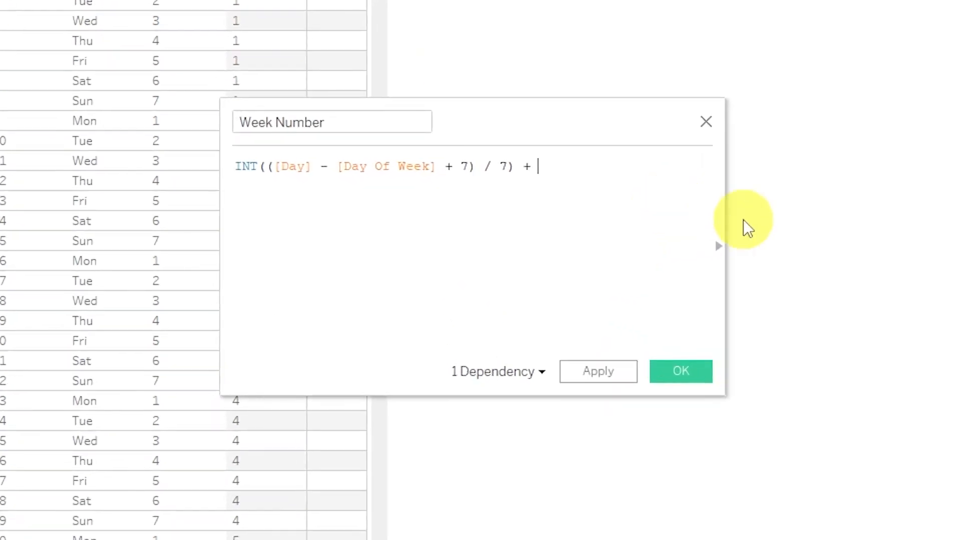
text(1)
click(705, 375)
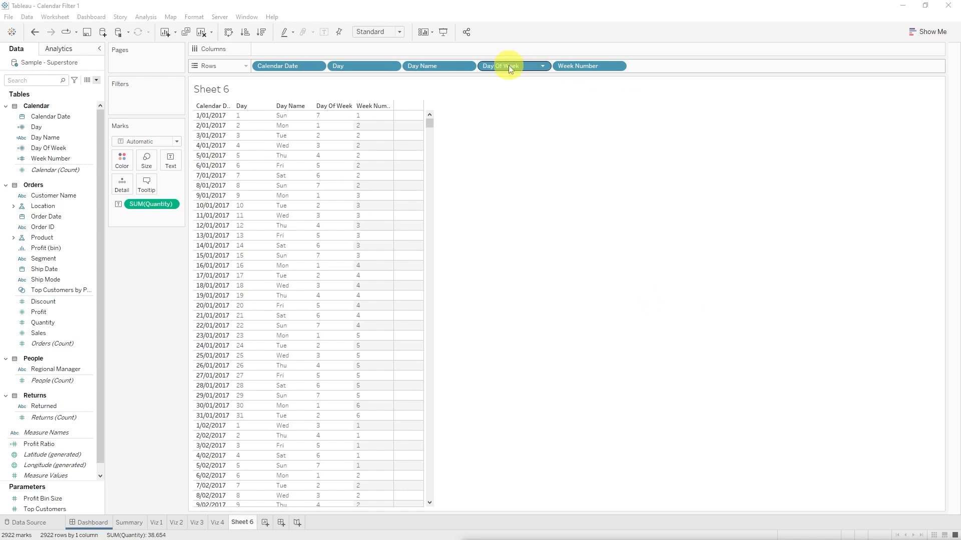
drag(509, 65, 323, 119)
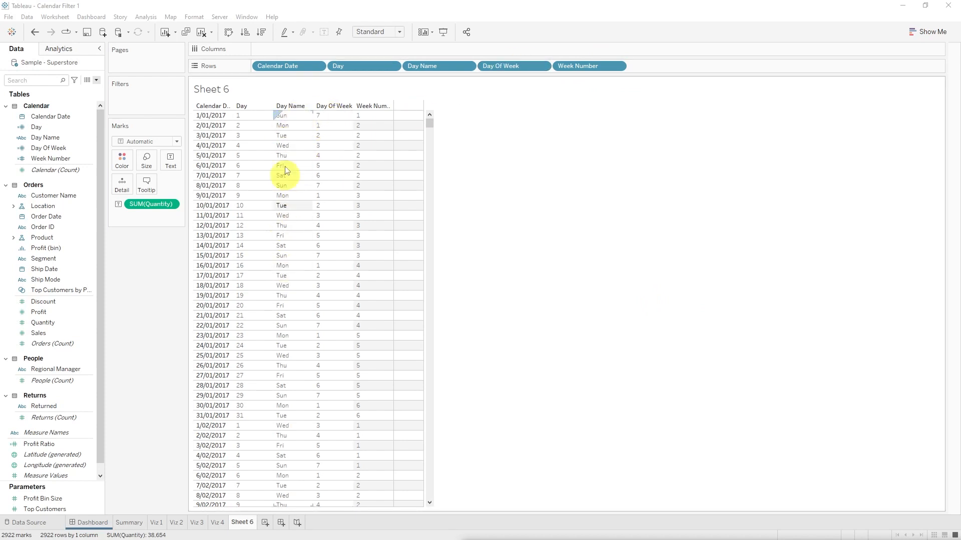
Step: Create a new worksheet with Day Name on the columns and Week Number on the rows
click(265, 522)
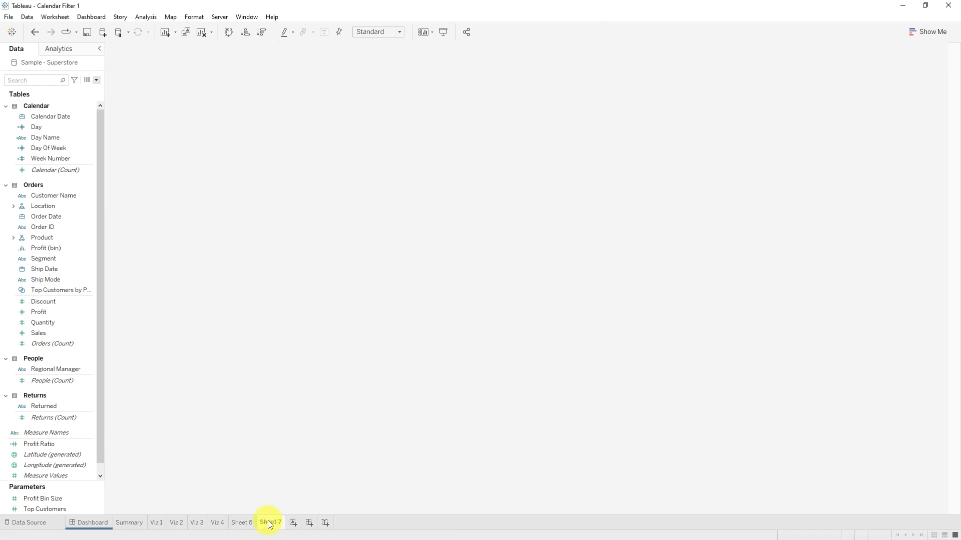
click(48, 137)
drag(67, 139, 355, 46)
drag(75, 159, 304, 127)
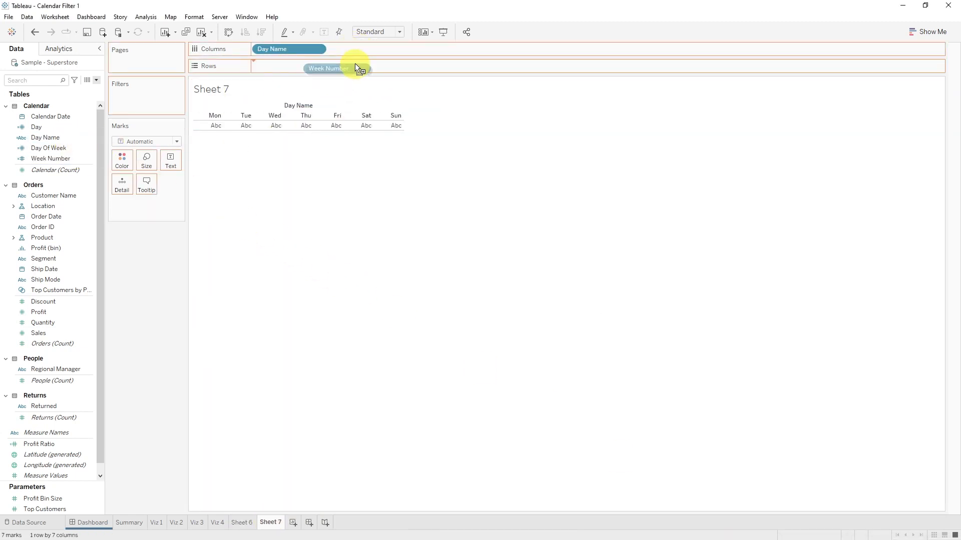
drag(356, 65, 356, 65)
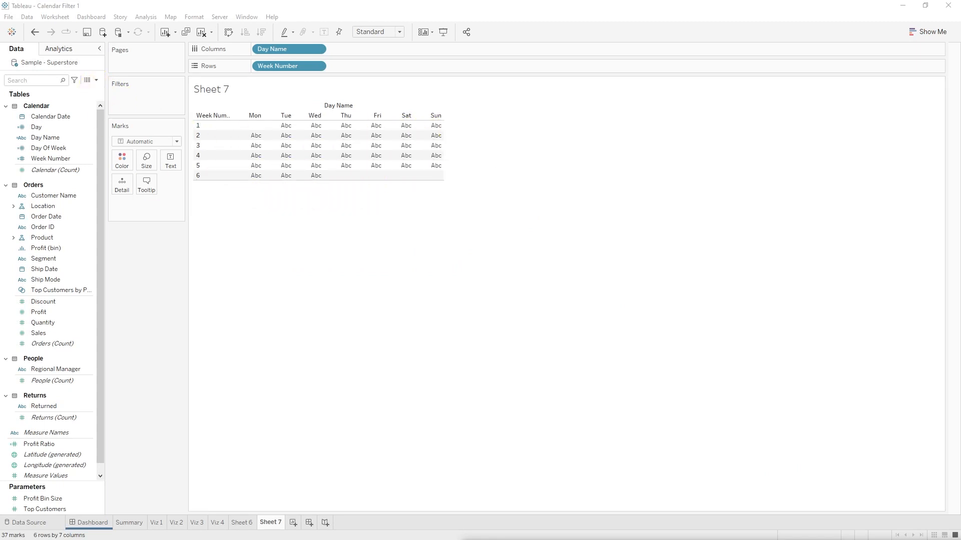
Step: Create a calculated field named Month Name with the formula DATENAME("month", [Calendar Date])
click(96, 80)
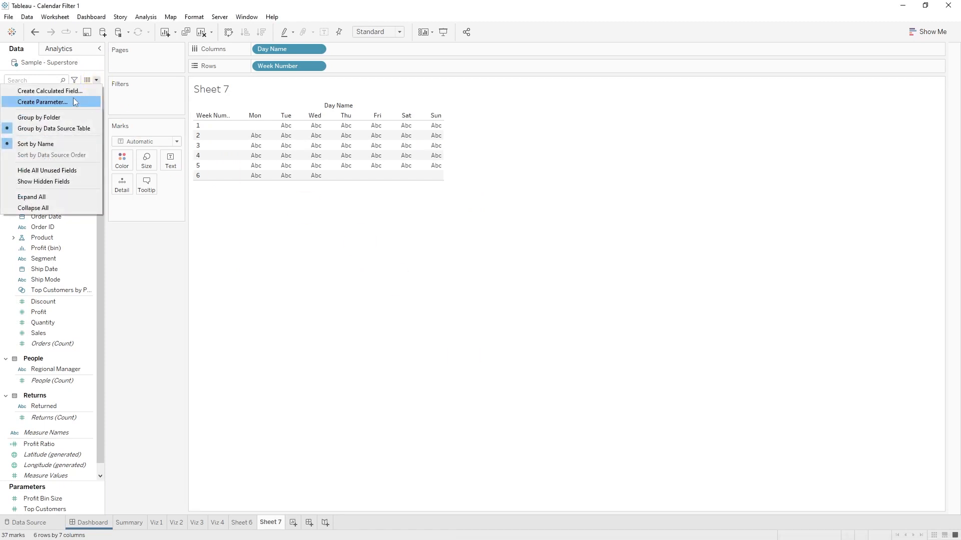
click(71, 91)
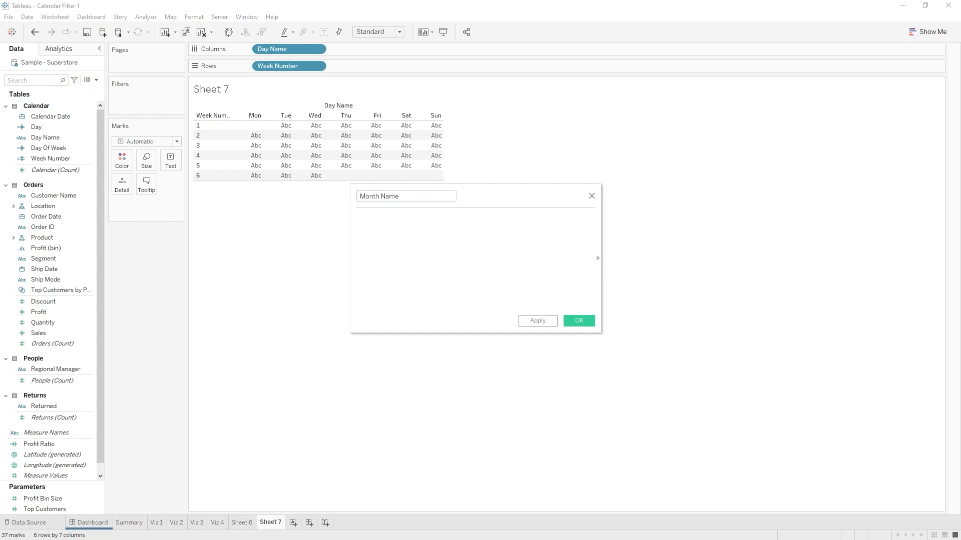
click(393, 260)
text(DATENAME("month", [Calendar Date]))
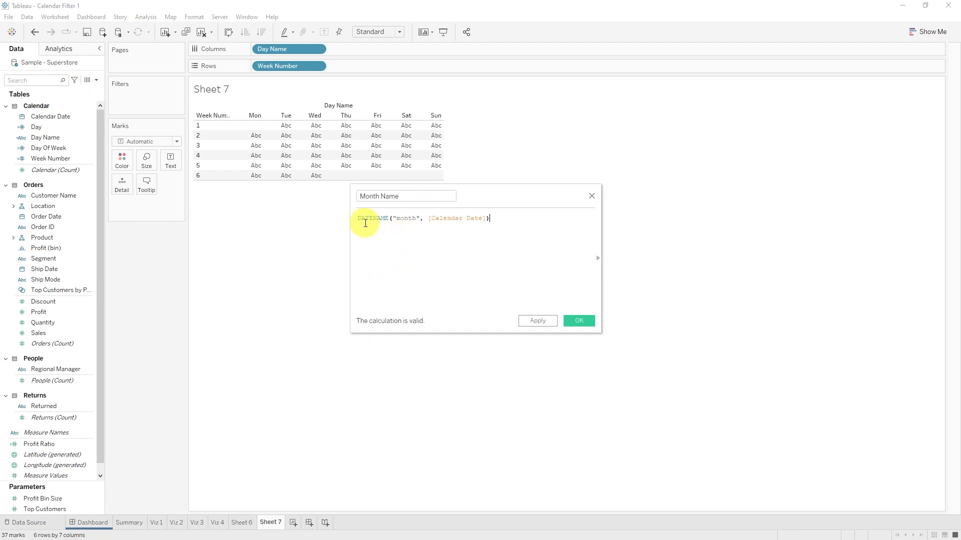
click(580, 320)
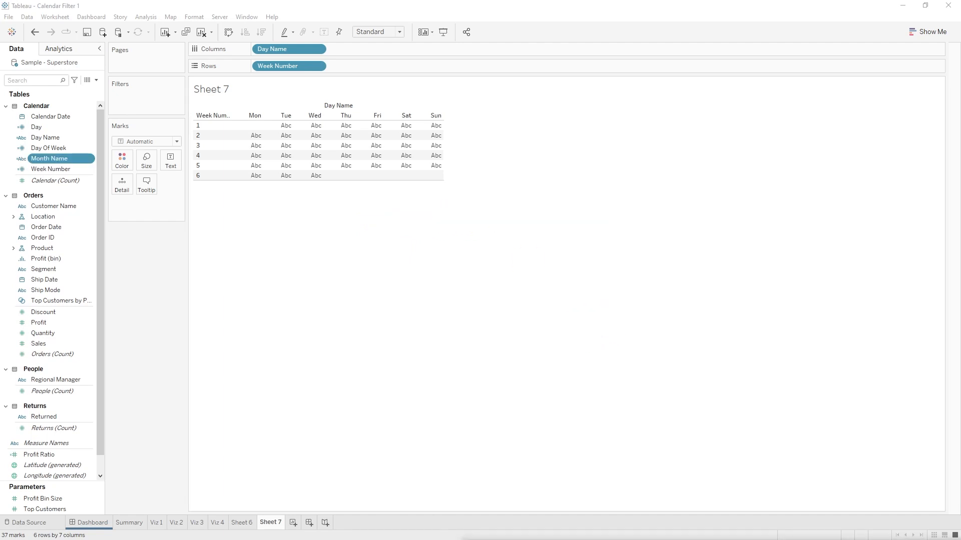
Step: Create a calculated field named Year with the formula DATEPART("year", [Calendar Date]) and convert it to a dimension
click(94, 80)
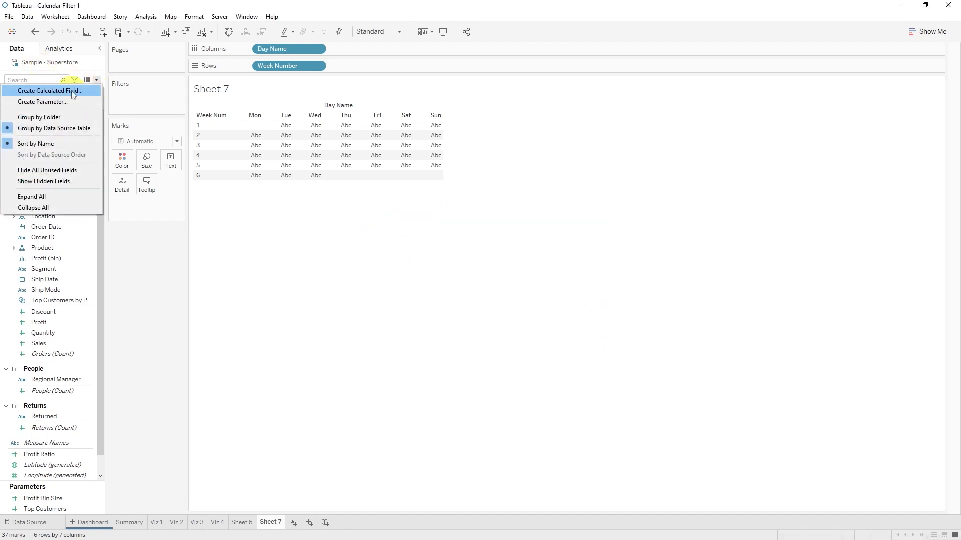
click(42, 90)
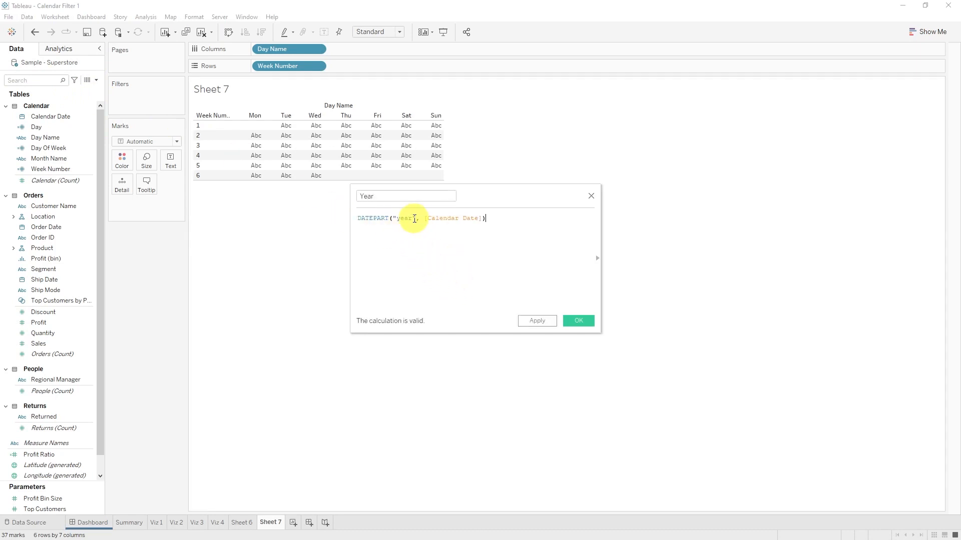
click(580, 320)
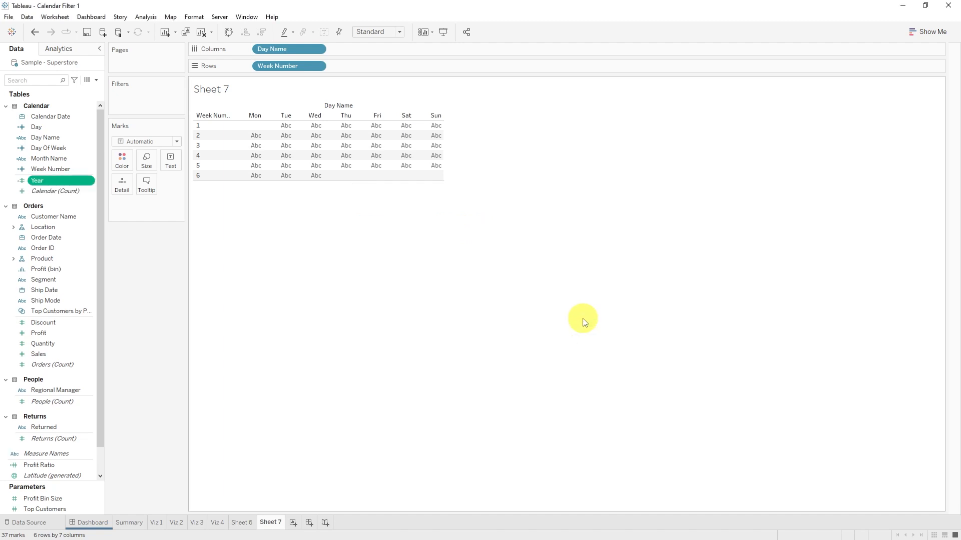
right_click(81, 181)
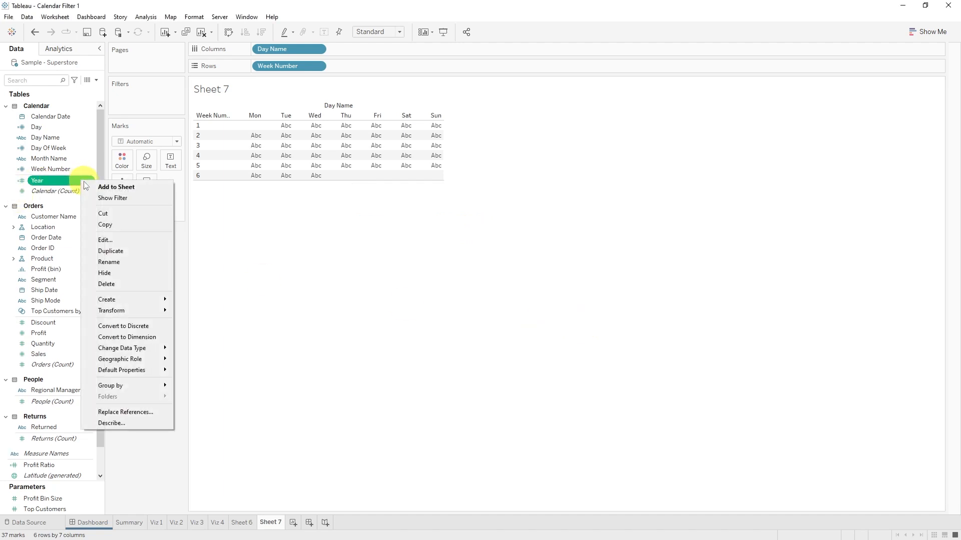
click(150, 338)
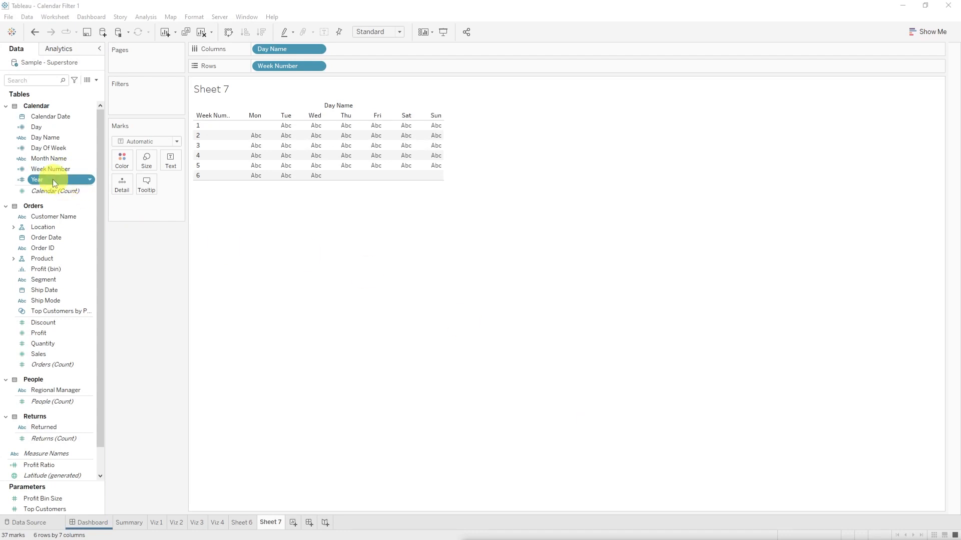
Step: Add Year and Month Name as filters on the calendar sheet without selecting any specific values
drag(53, 179, 149, 94)
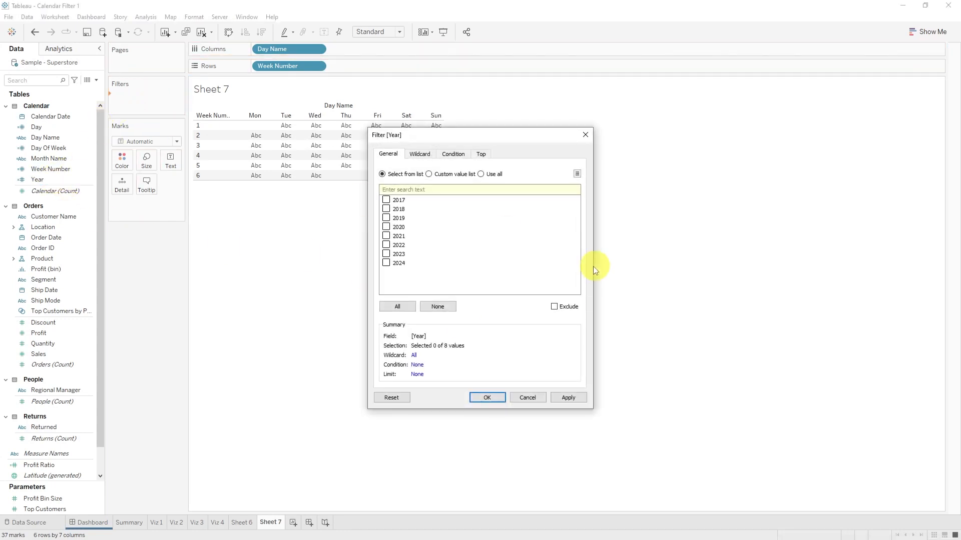
click(498, 399)
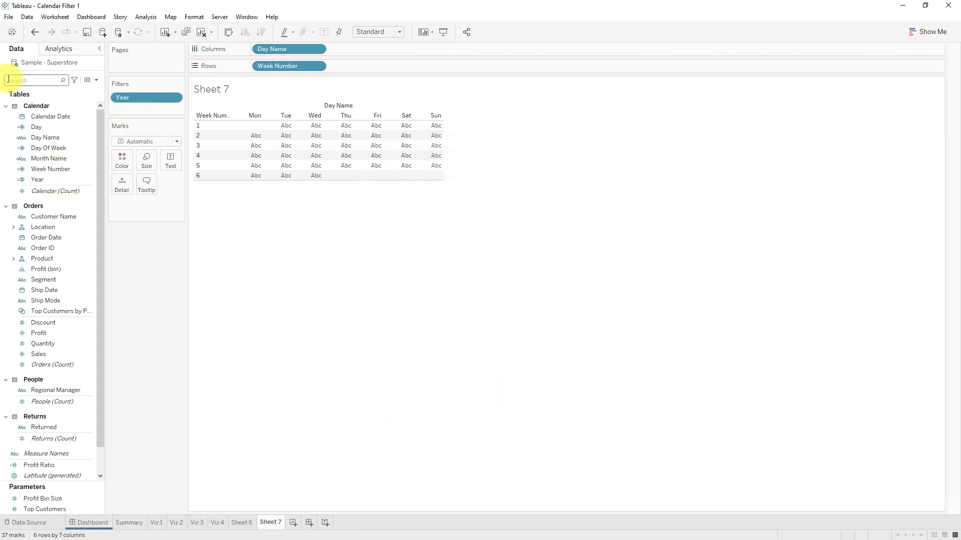
click(73, 138)
drag(72, 156, 133, 118)
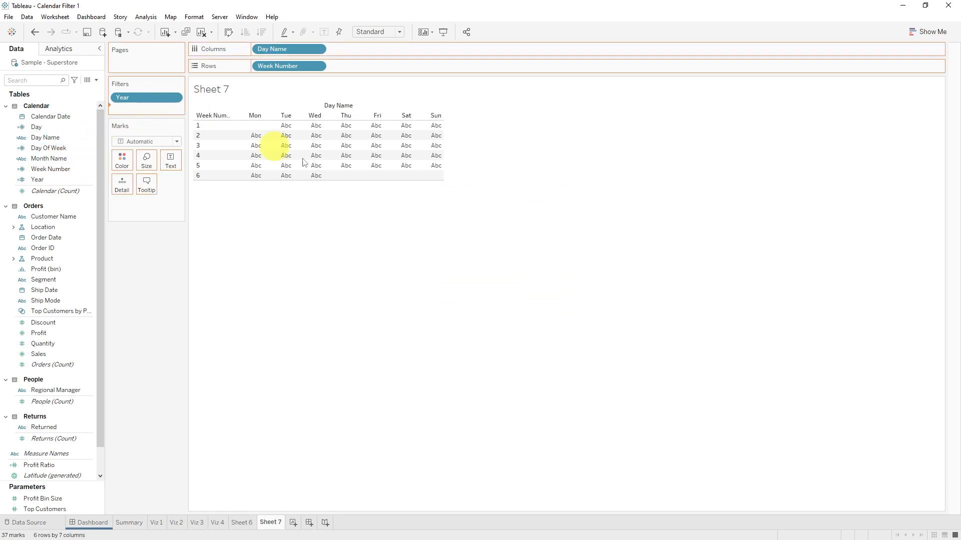
click(487, 398)
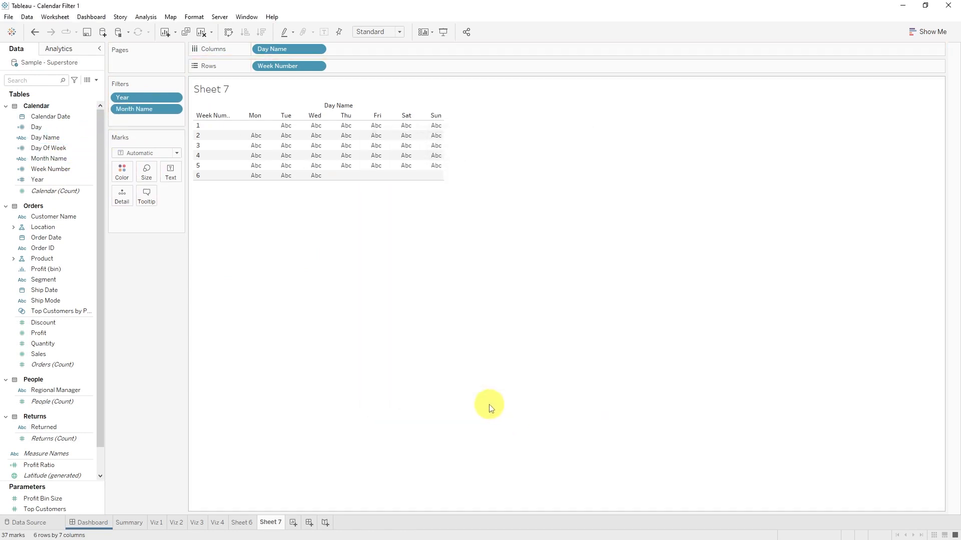
Step: Show the filter controls for Year and Month Name on the calendar sheet
right_click(148, 98)
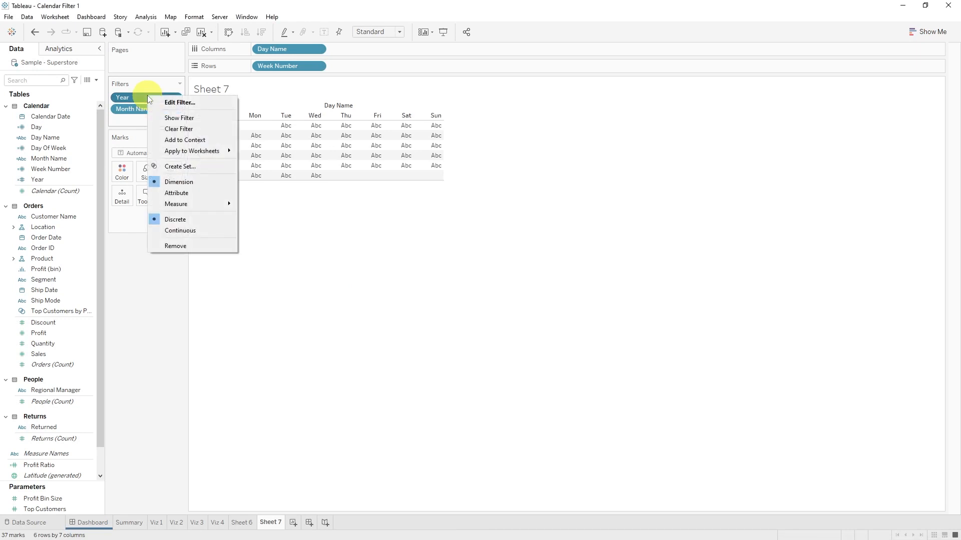
click(190, 118)
right_click(137, 106)
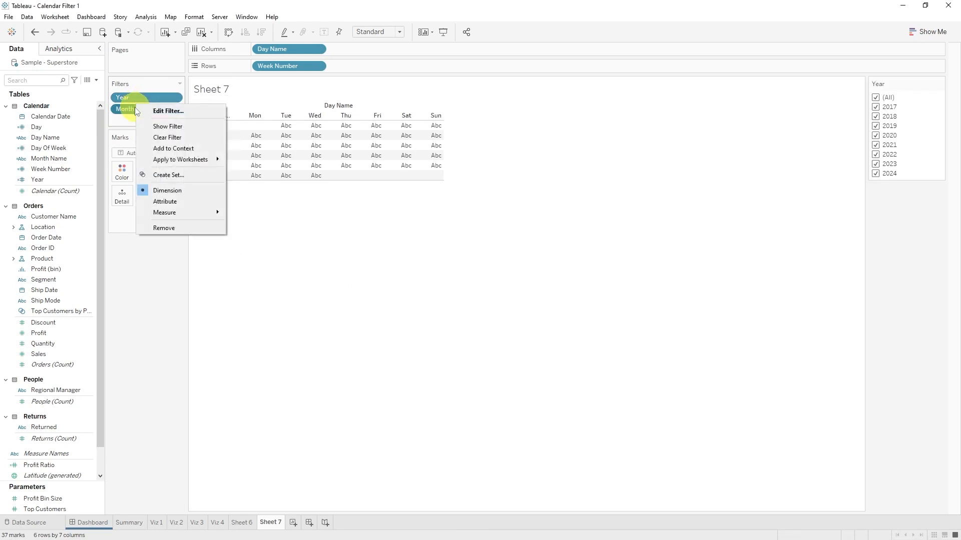
click(179, 125)
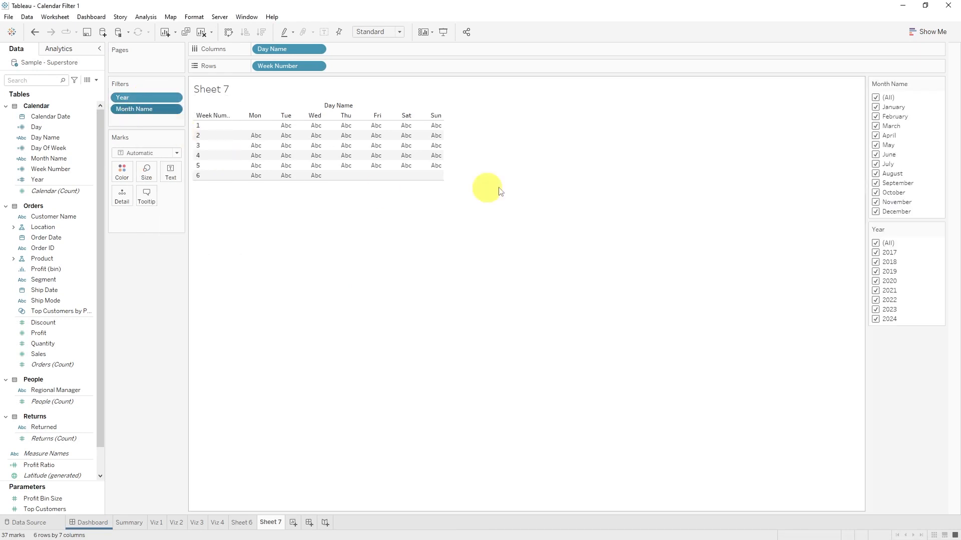
Step: Set both the Month Name and Year filter controls to Single Value (dropdown)
click(940, 84)
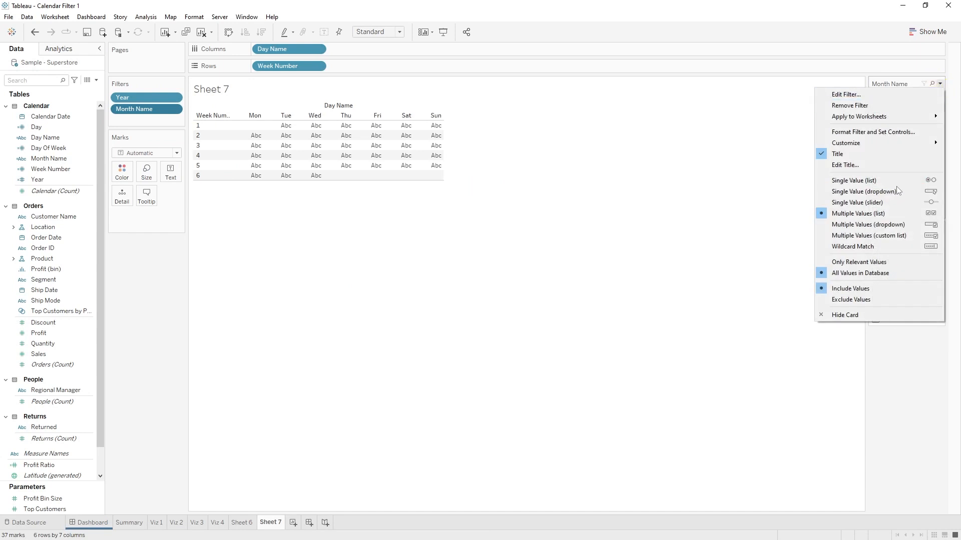
click(881, 191)
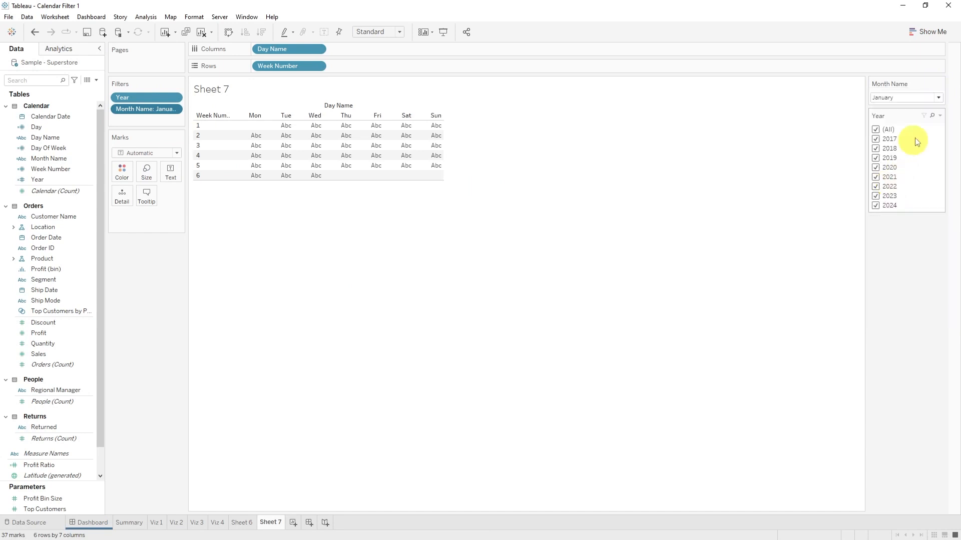
click(939, 116)
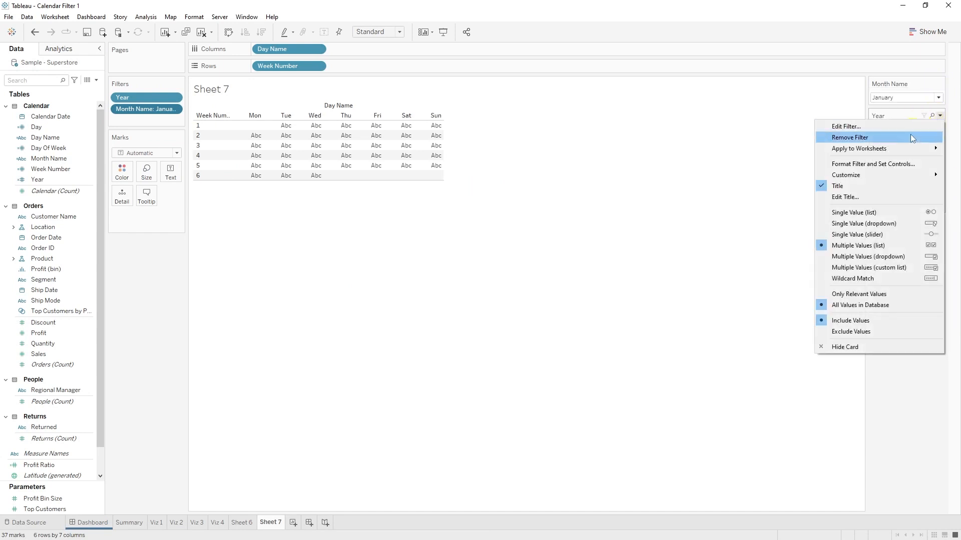
click(887, 223)
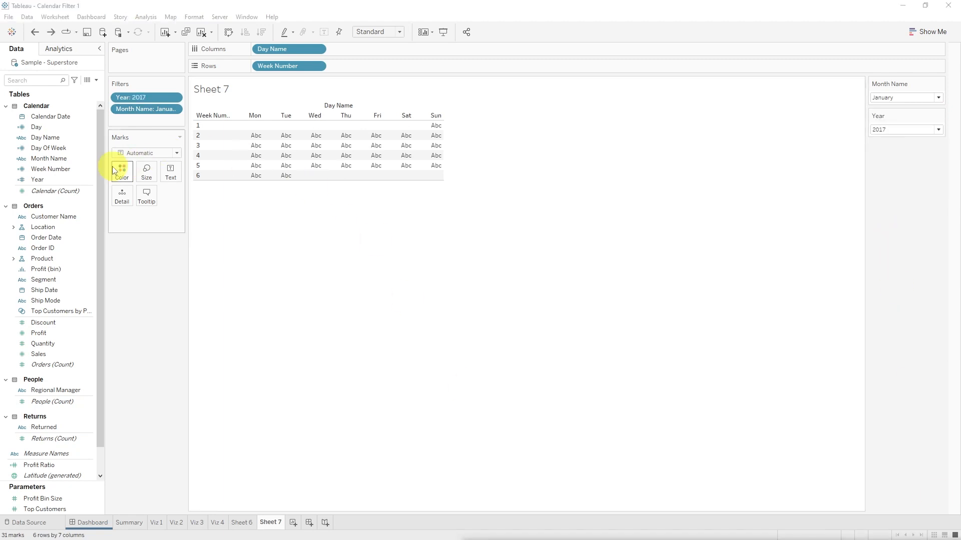
Step: Show Day as the text in the calendar cells and switch the Month Name filter to February, followed by March
drag(43, 127, 170, 174)
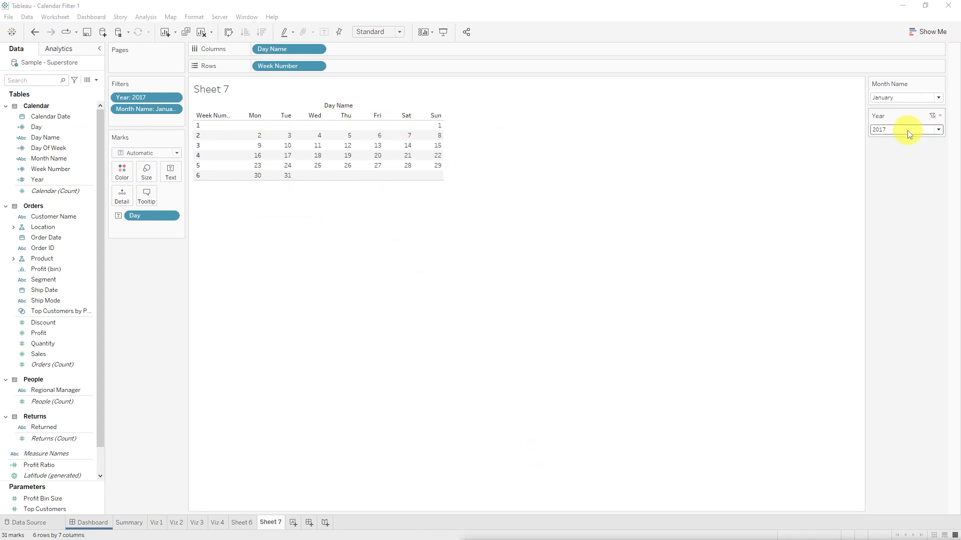
click(906, 97)
click(900, 140)
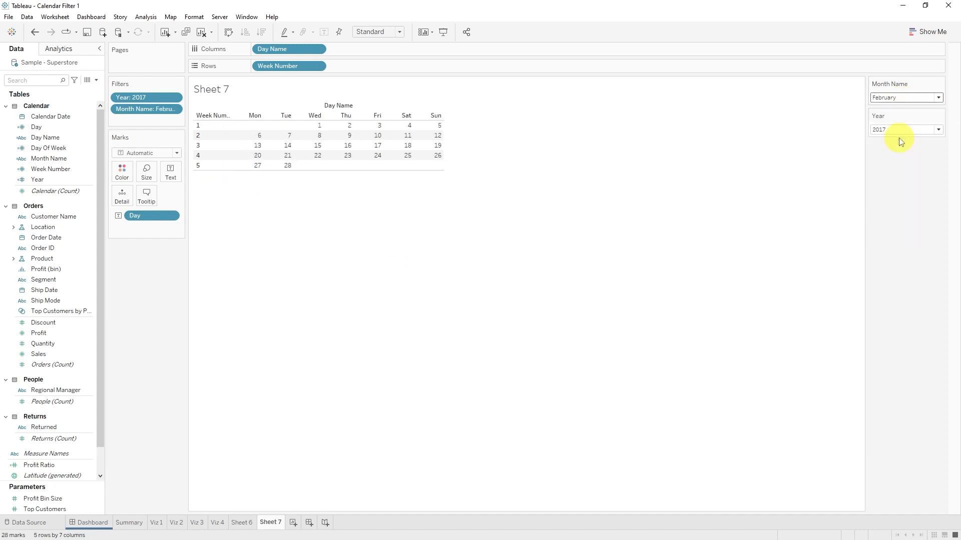
click(910, 98)
click(905, 150)
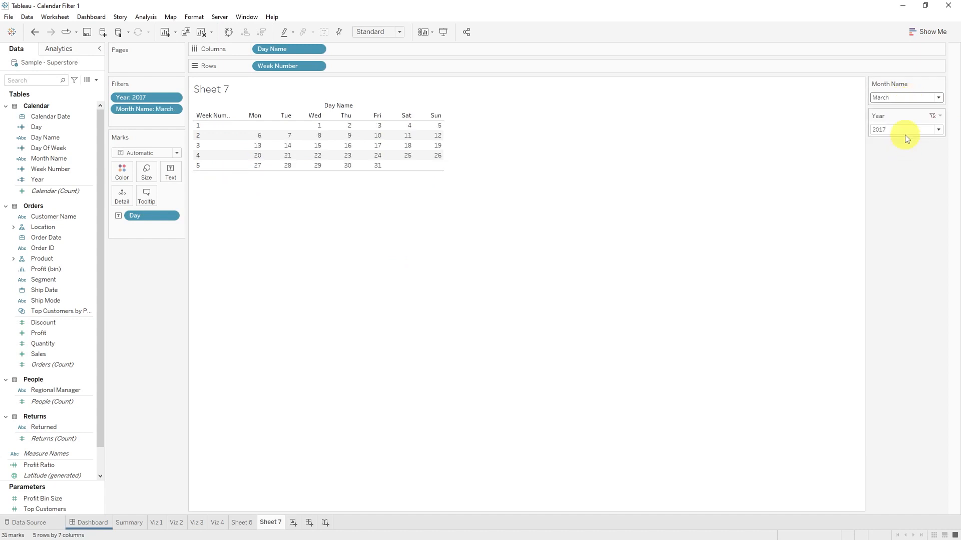
Step: Switch the calendar's Year filter to 2018
click(905, 130)
click(903, 172)
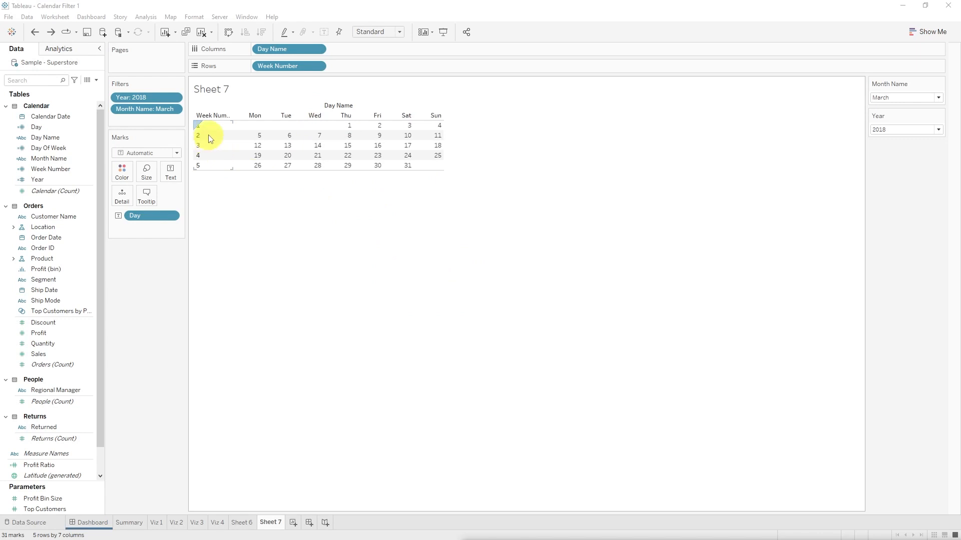
Step: Make the calendar rows taller and hide the Week Number row header
drag(209, 129, 211, 142)
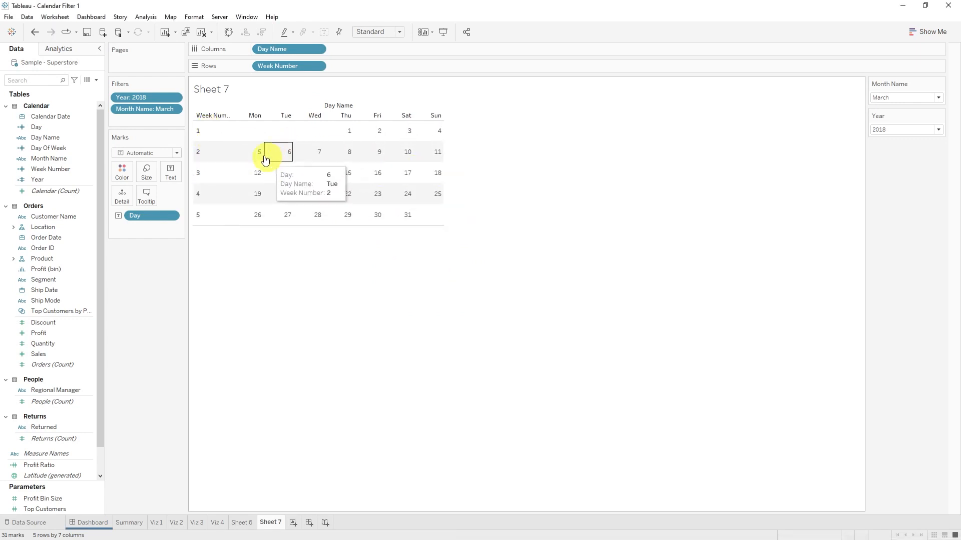
right_click(300, 68)
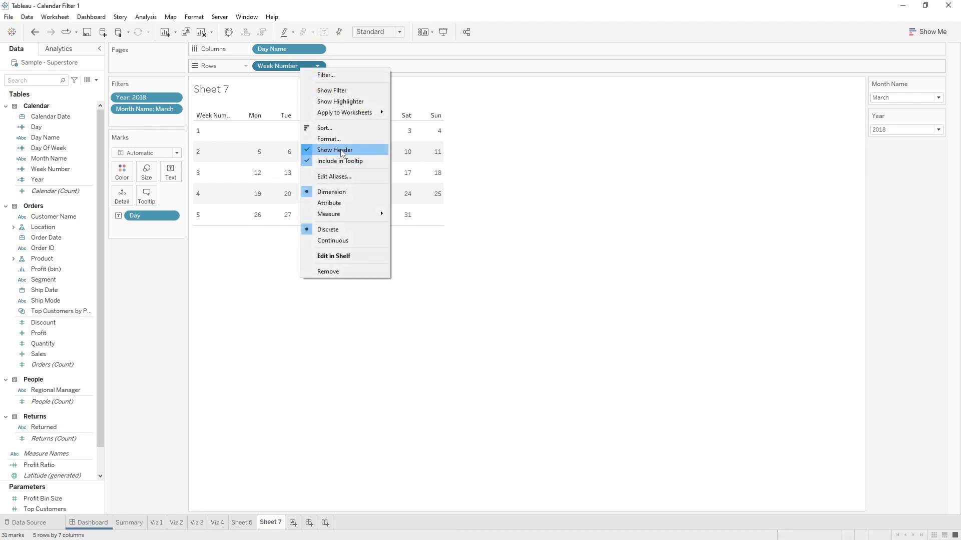
click(342, 152)
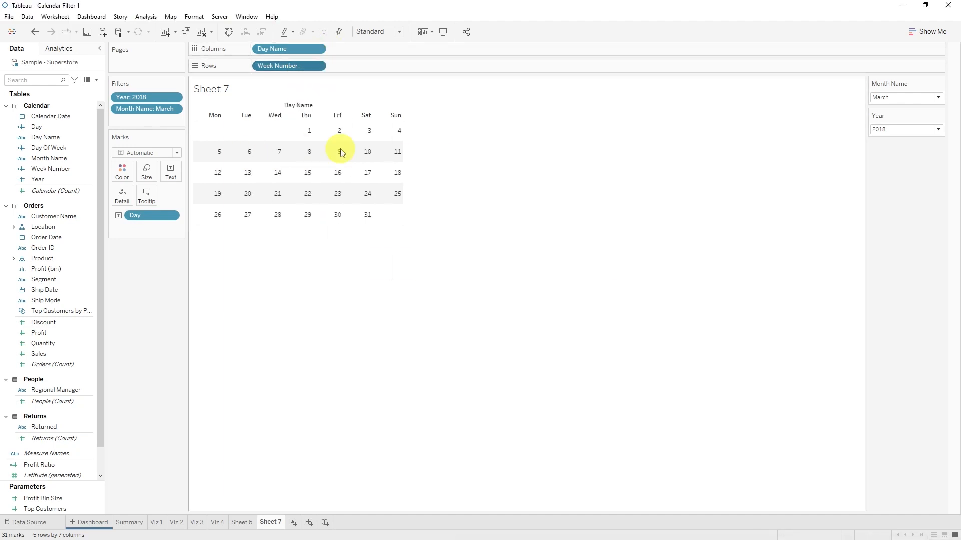
Step: Center the day numbers horizontally and vertically in their cells and hide the Day Name field label above the columns
click(170, 174)
click(235, 208)
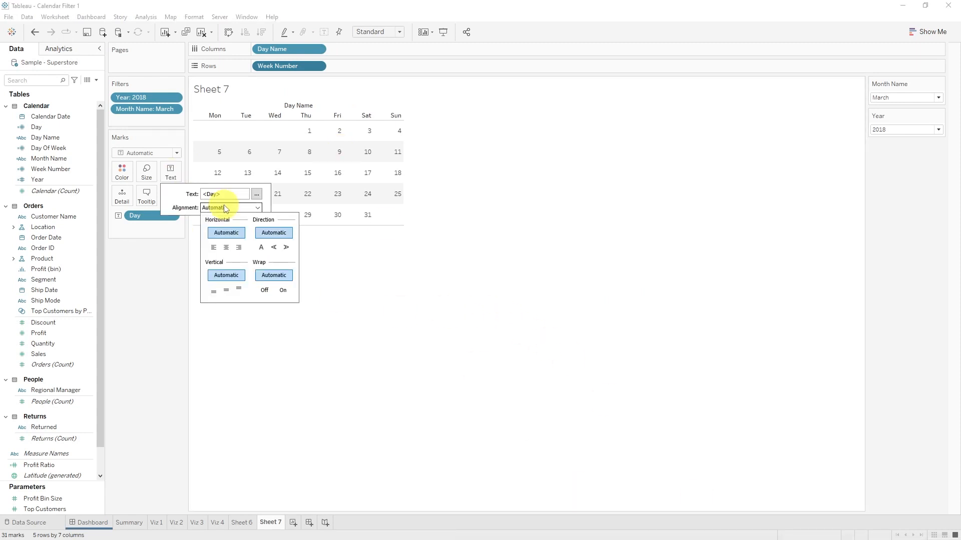
click(233, 256)
click(170, 174)
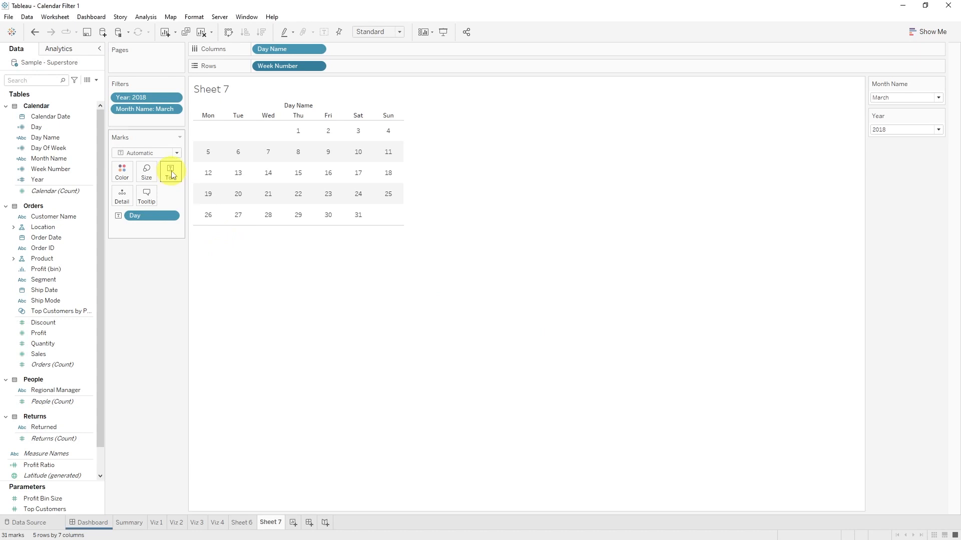
click(170, 174)
click(229, 207)
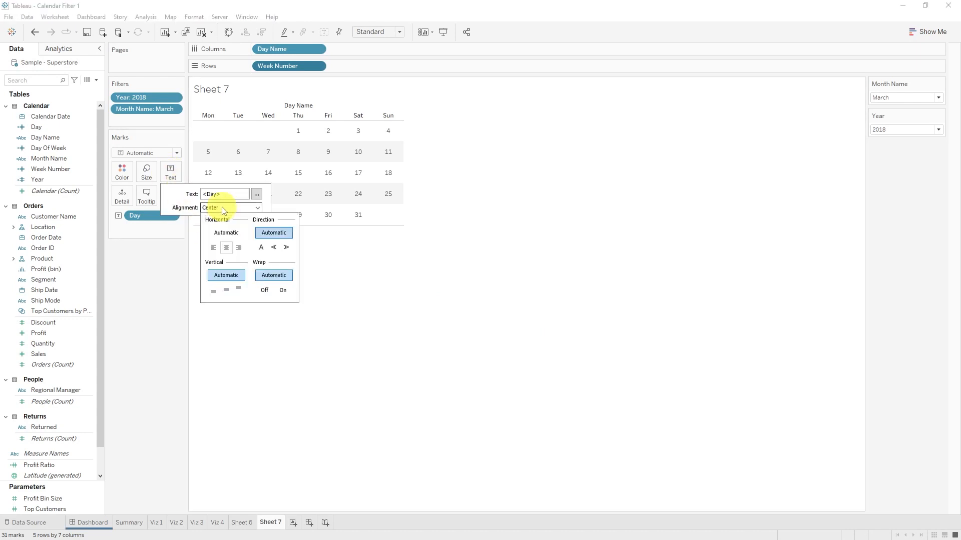
click(224, 291)
click(440, 353)
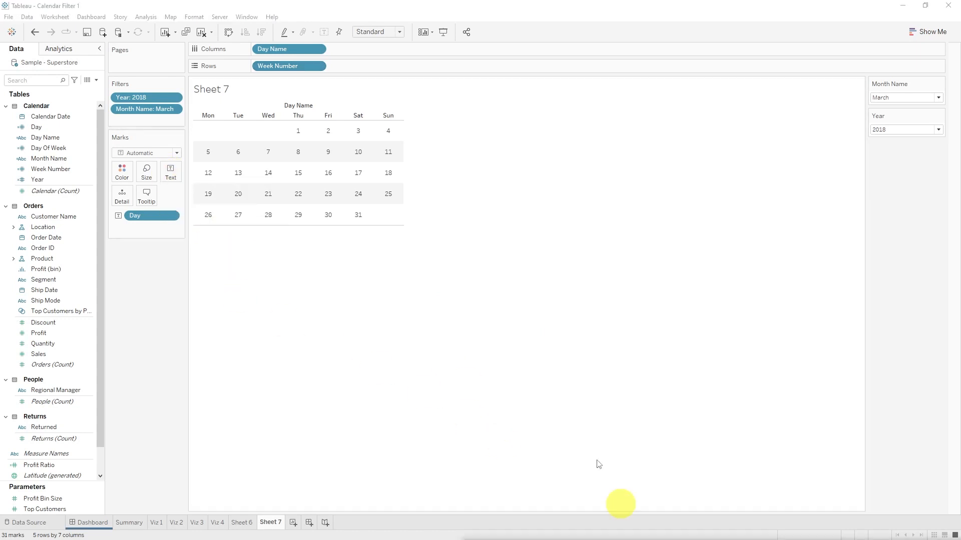
right_click(313, 106)
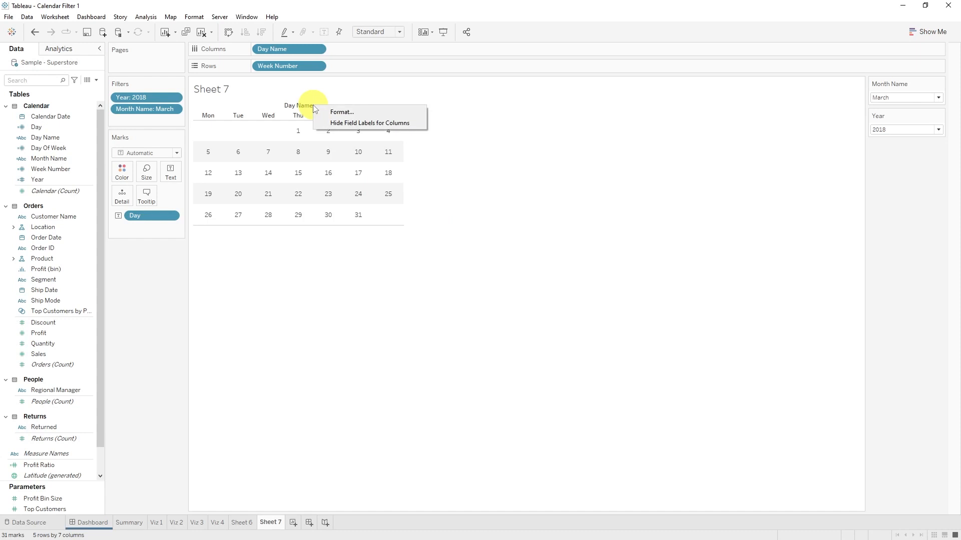
click(366, 123)
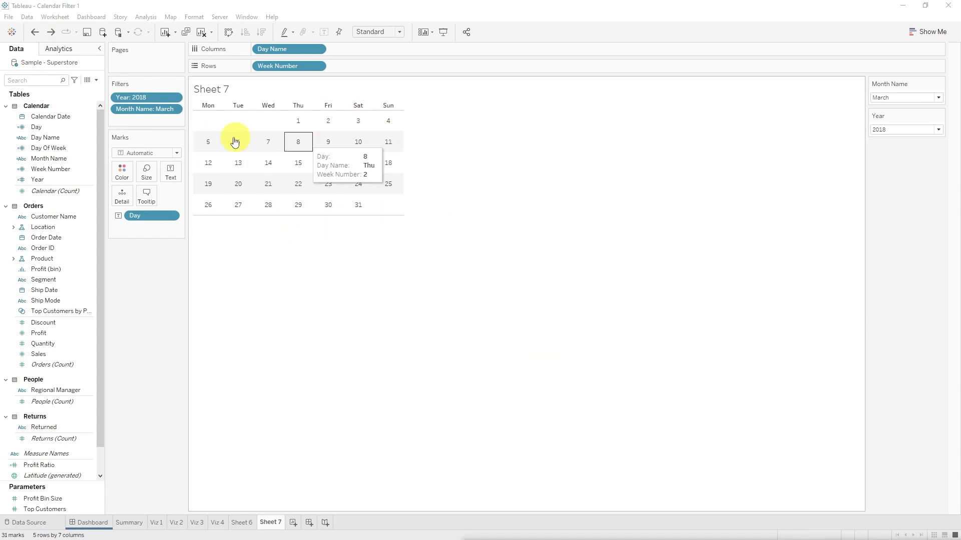
Step: Add thin light gray cell borders to both the rows and the columns of the calendar
right_click(209, 146)
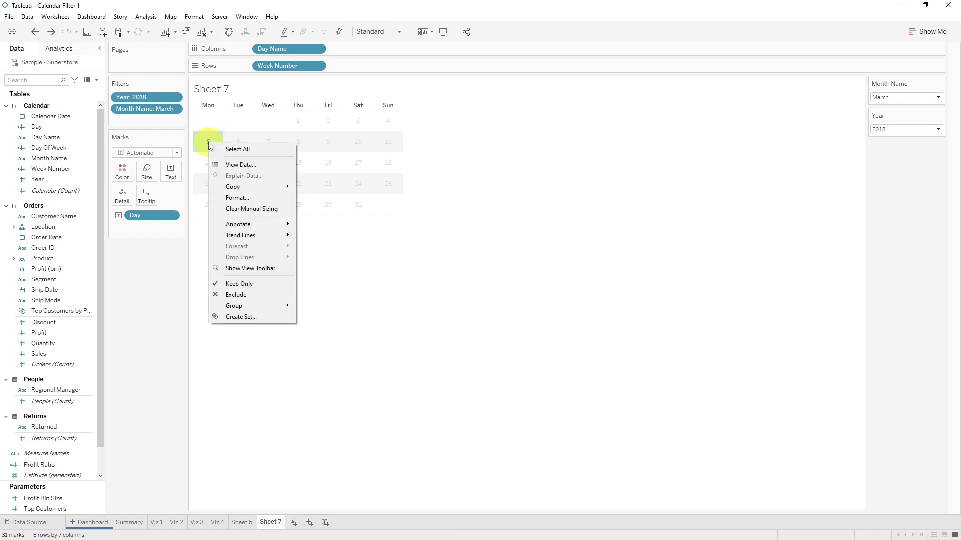
click(251, 197)
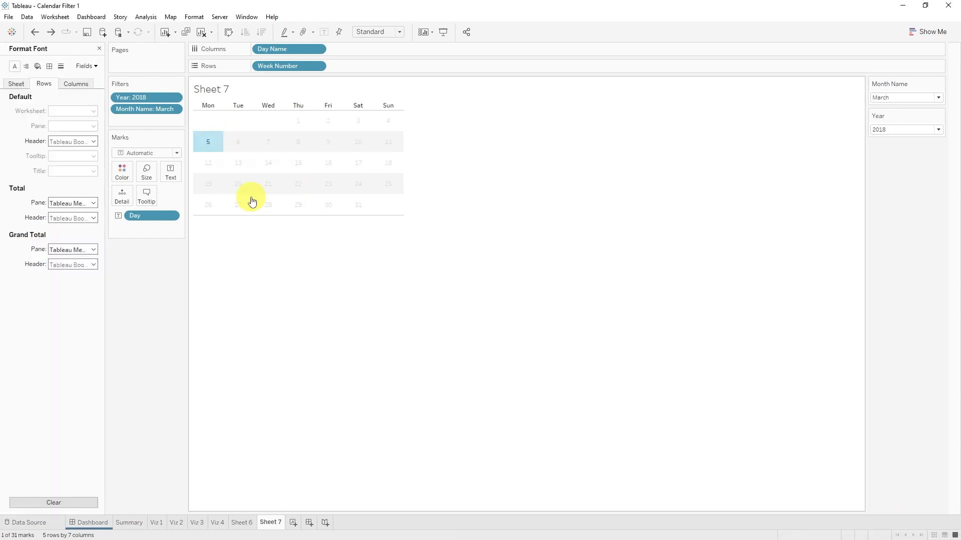
click(51, 86)
click(50, 67)
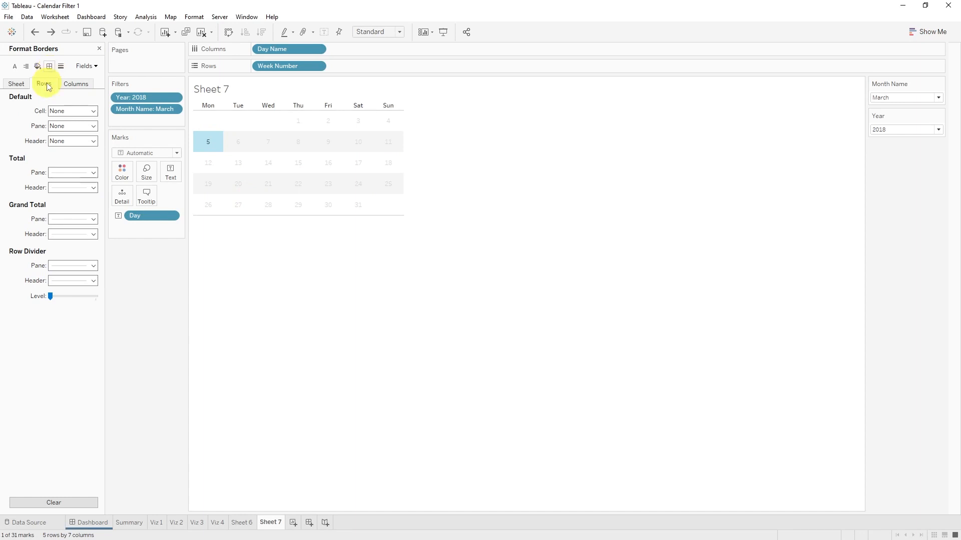
click(77, 112)
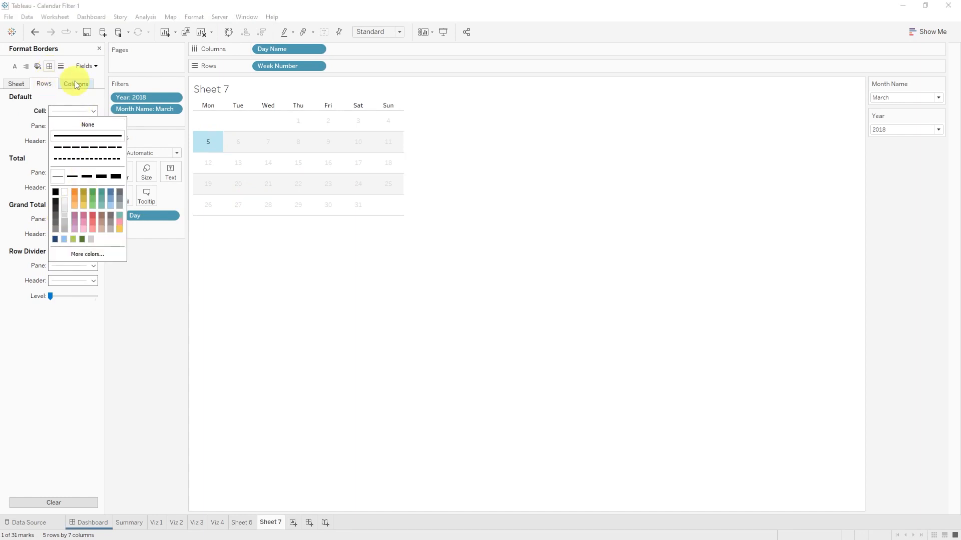
click(77, 83)
click(77, 111)
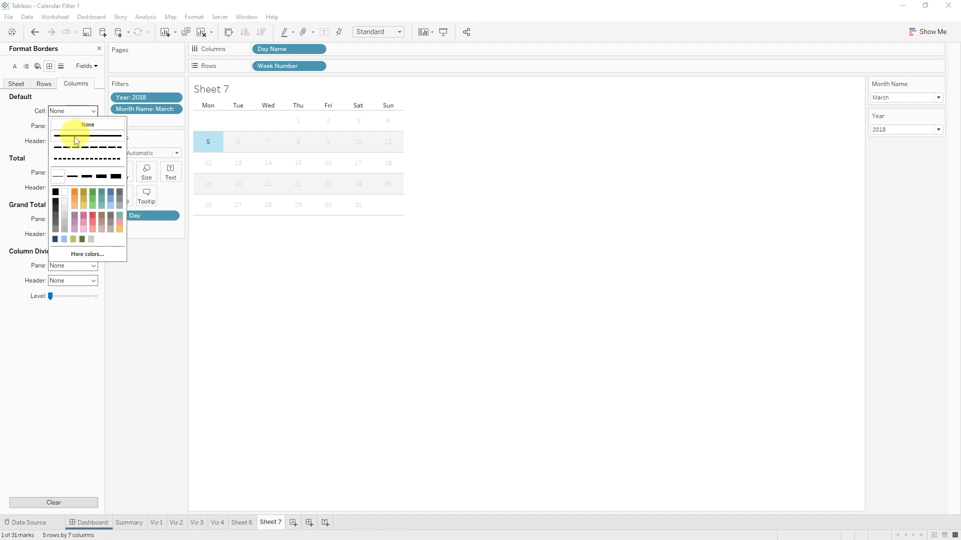
click(65, 214)
click(536, 276)
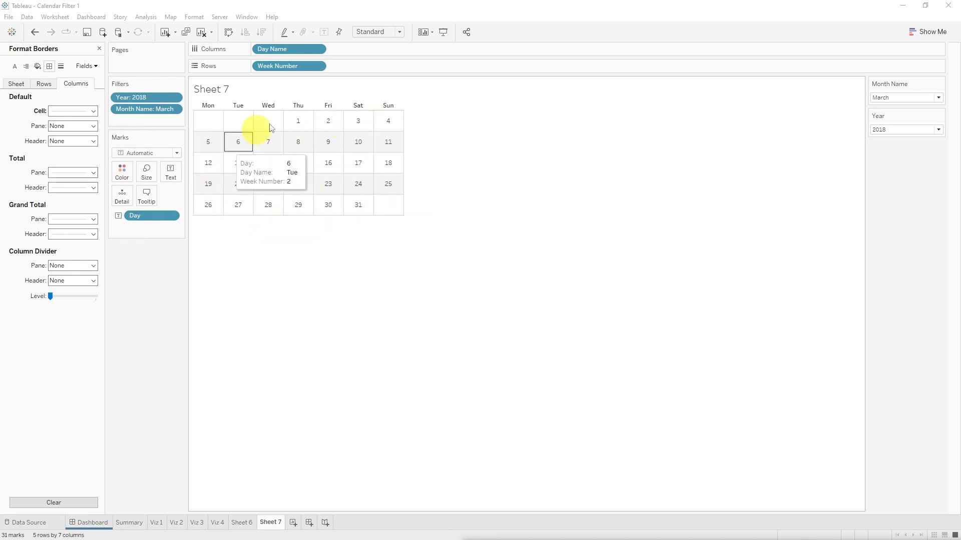
click(99, 49)
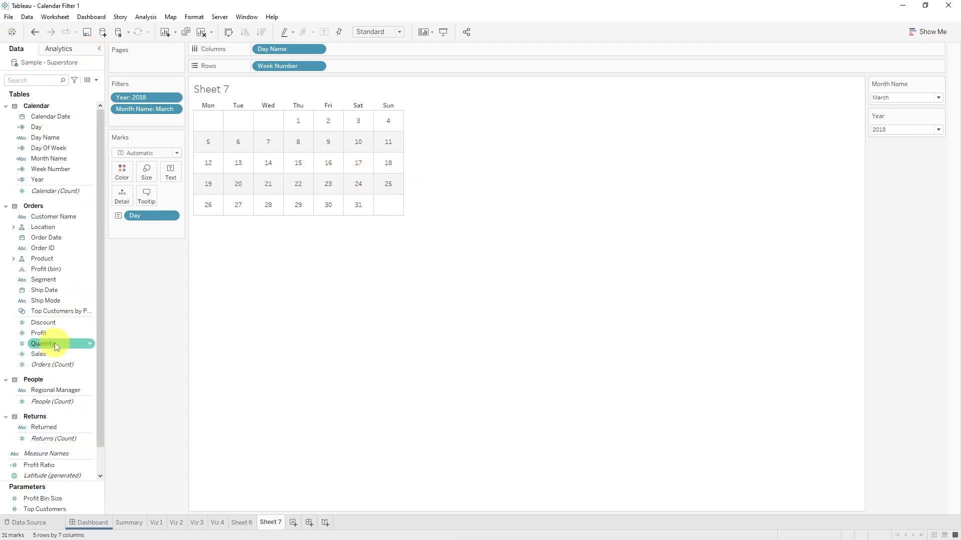
Step: Color the calendar days by the sum of Quantity and set the filters to January 2020
drag(55, 344, 123, 173)
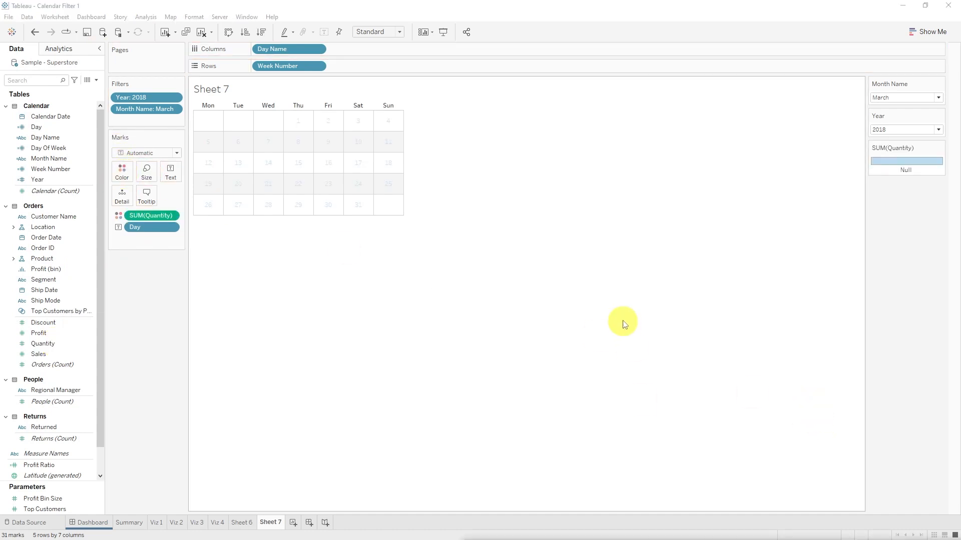
click(910, 129)
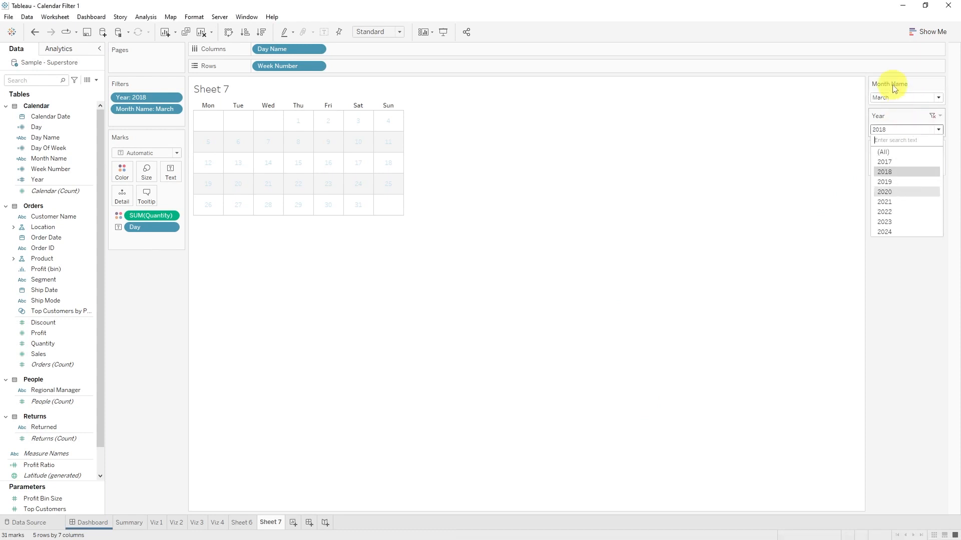
click(899, 97)
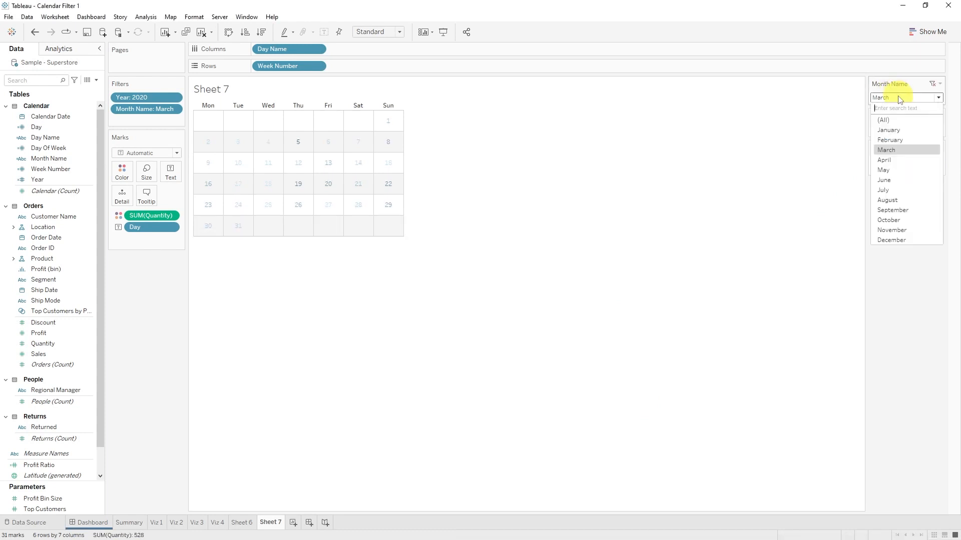
click(906, 131)
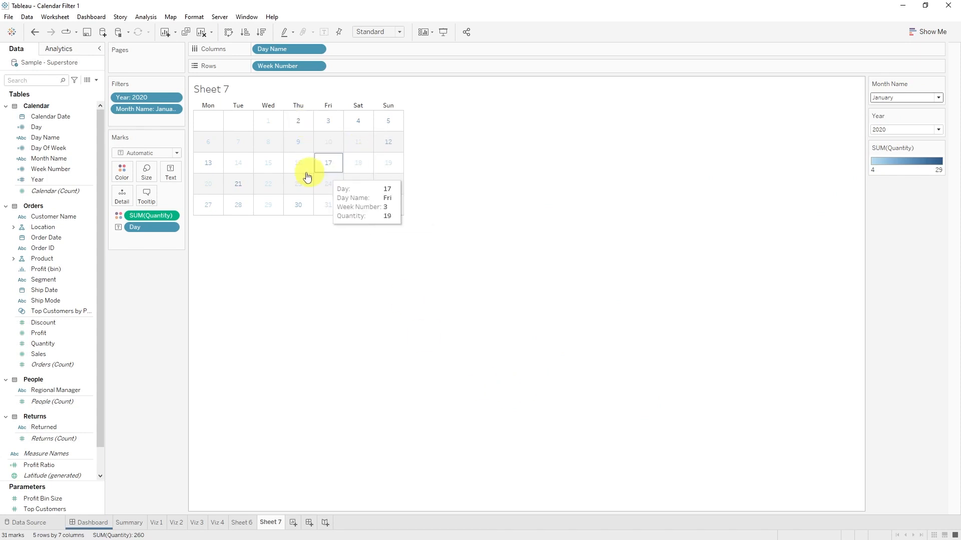
Step: Change the calendar's mark type to Square so each day cell is filled with its Quantity color
click(153, 153)
click(149, 210)
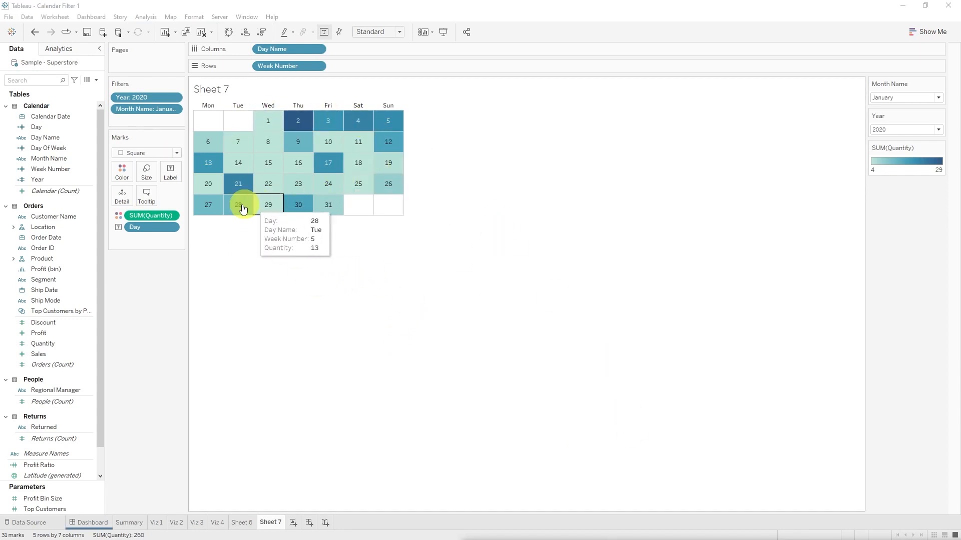
mouse_move(306, 128)
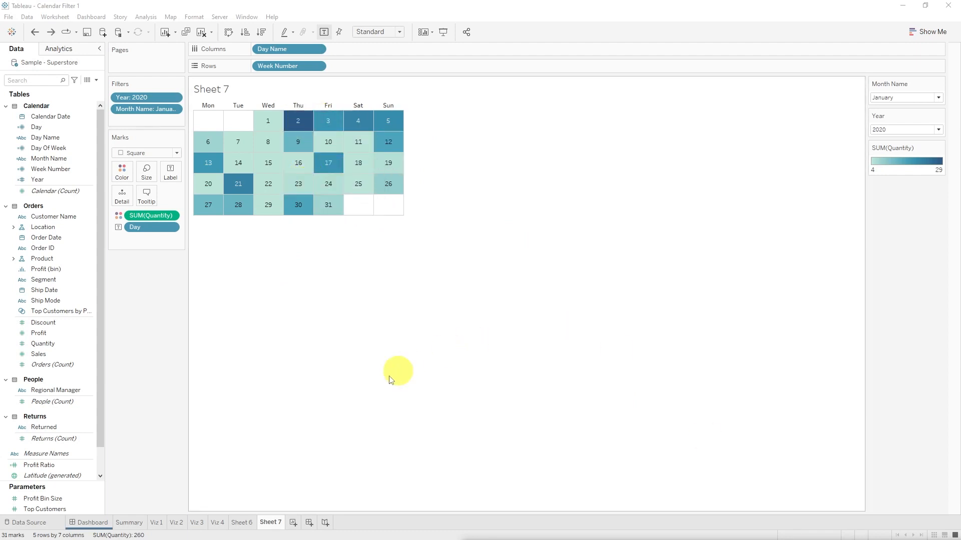
mouse_move(242, 145)
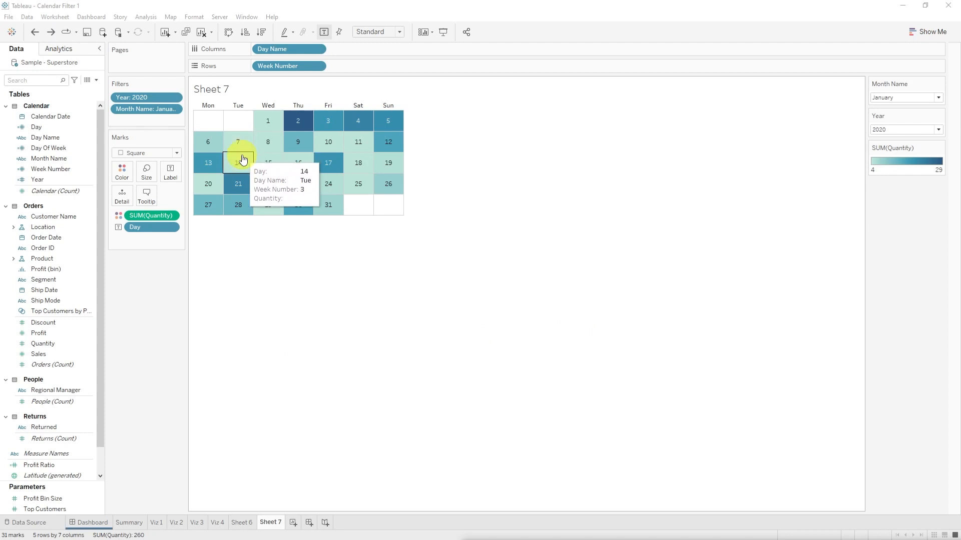
Step: Set the Quantity colors to the Red-Green-White Diverging palette with the full color range and a center value of 0
click(915, 200)
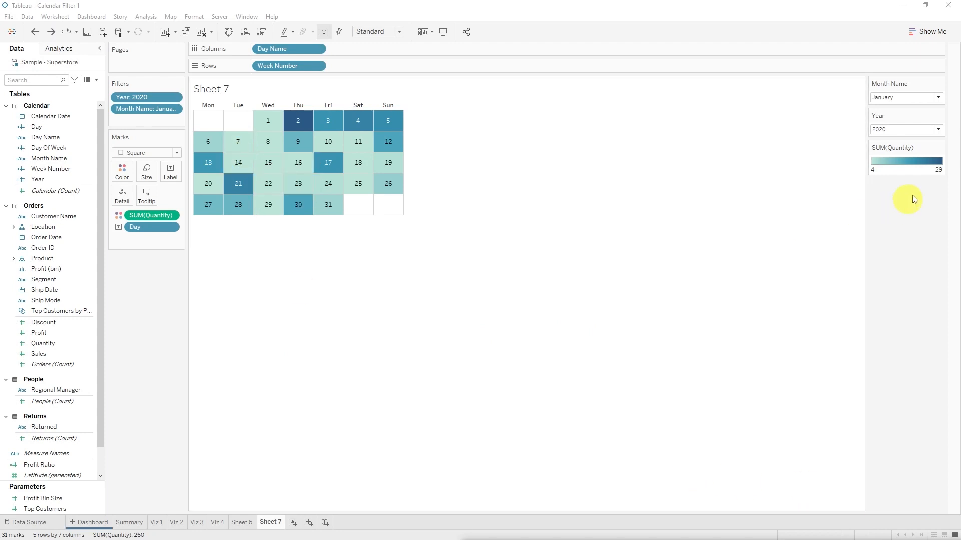
click(941, 150)
click(918, 158)
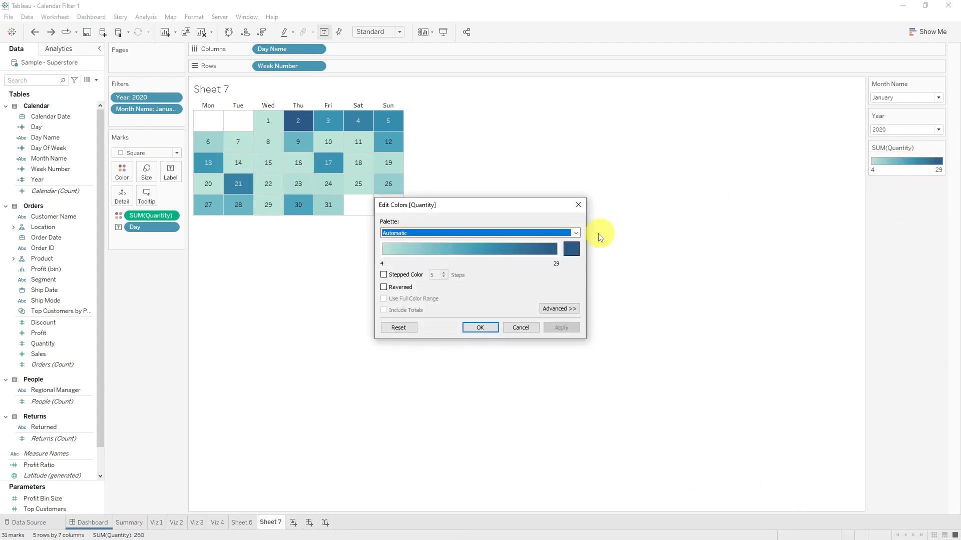
click(574, 233)
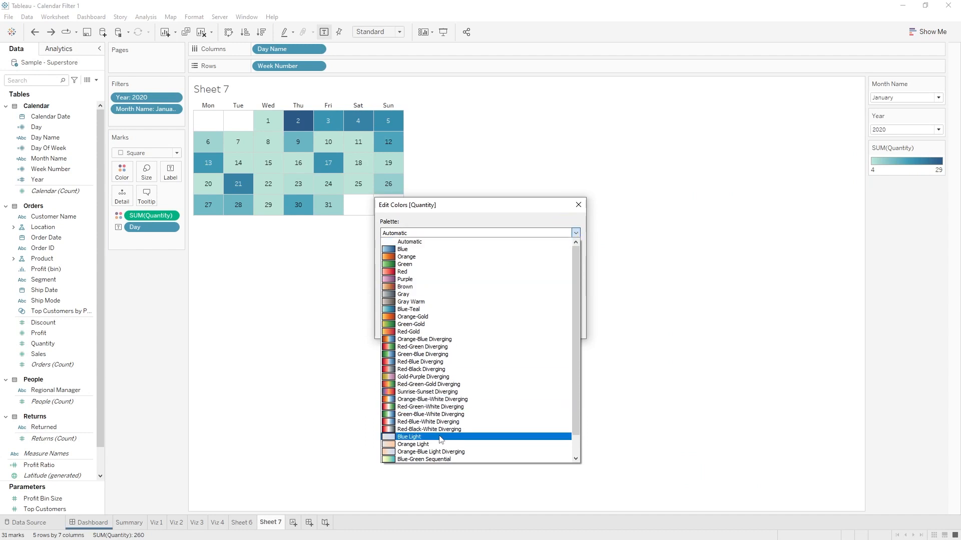
click(442, 407)
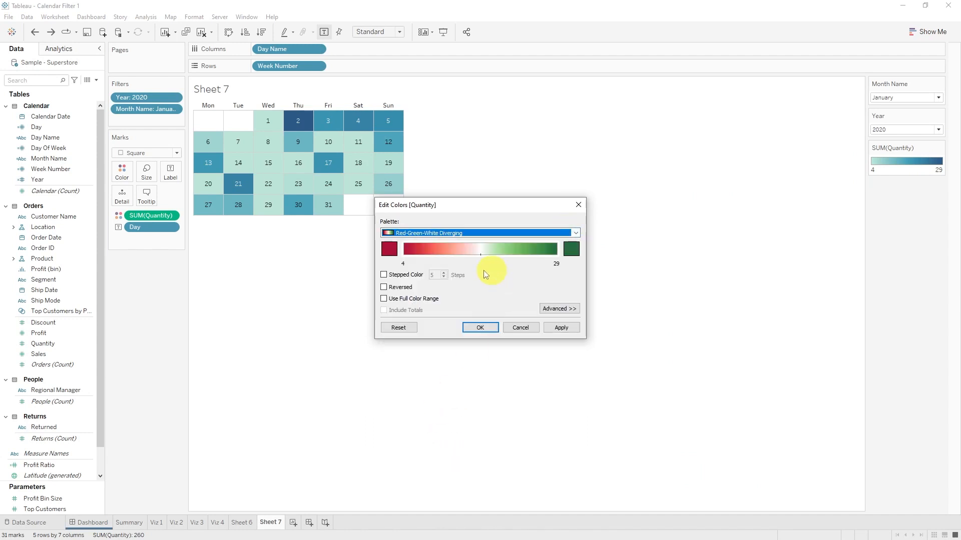
click(384, 299)
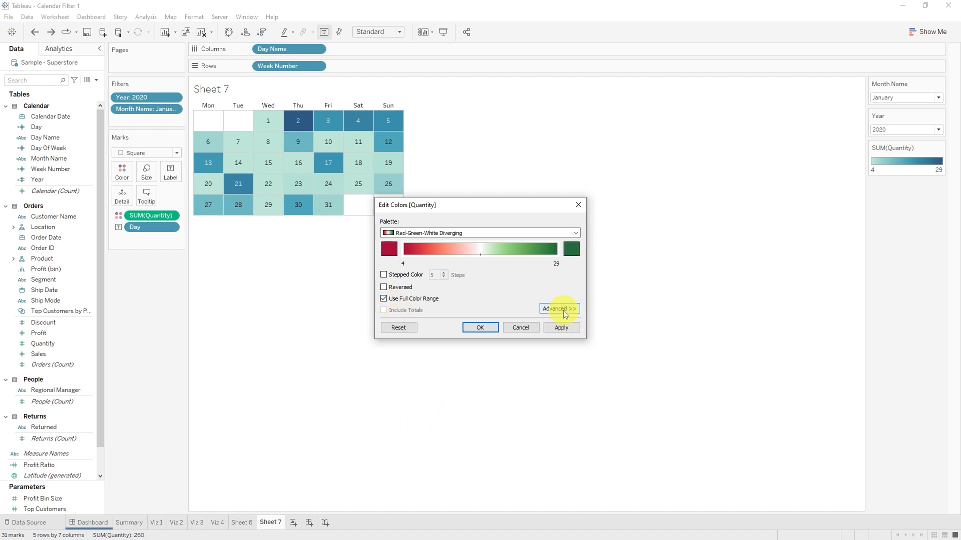
click(565, 314)
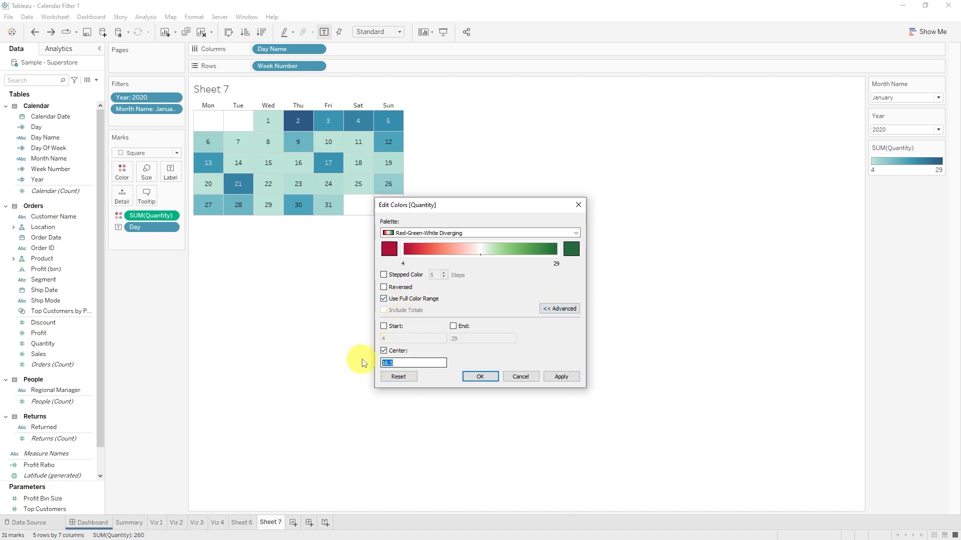
key(Return)
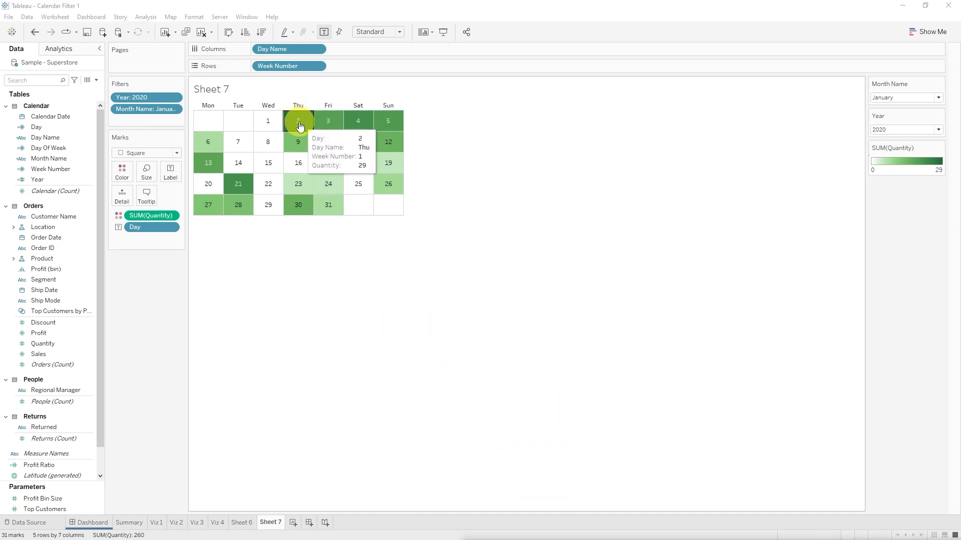
Step: Check the tooltips on the calendar days and turn off Show tooltips for the worksheet
mouse_move(373, 122)
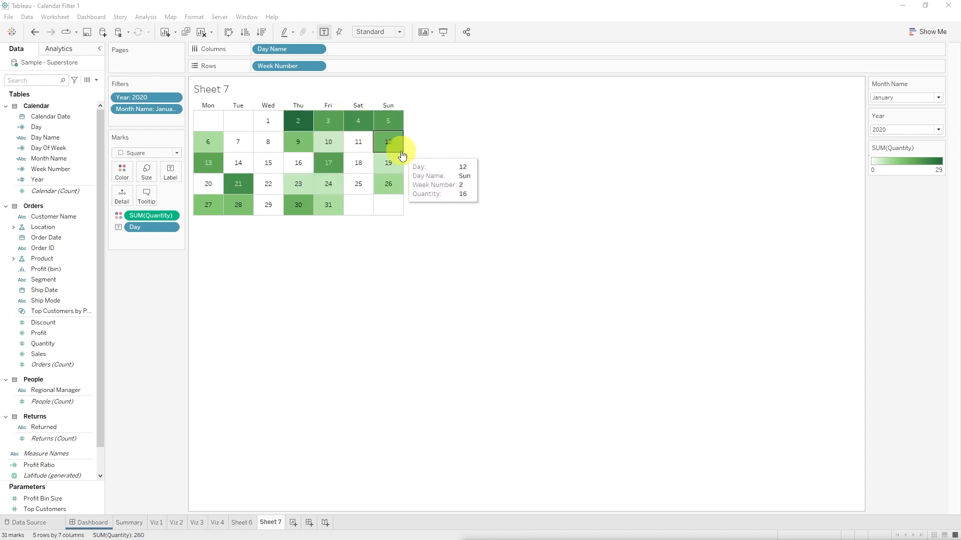
mouse_move(309, 184)
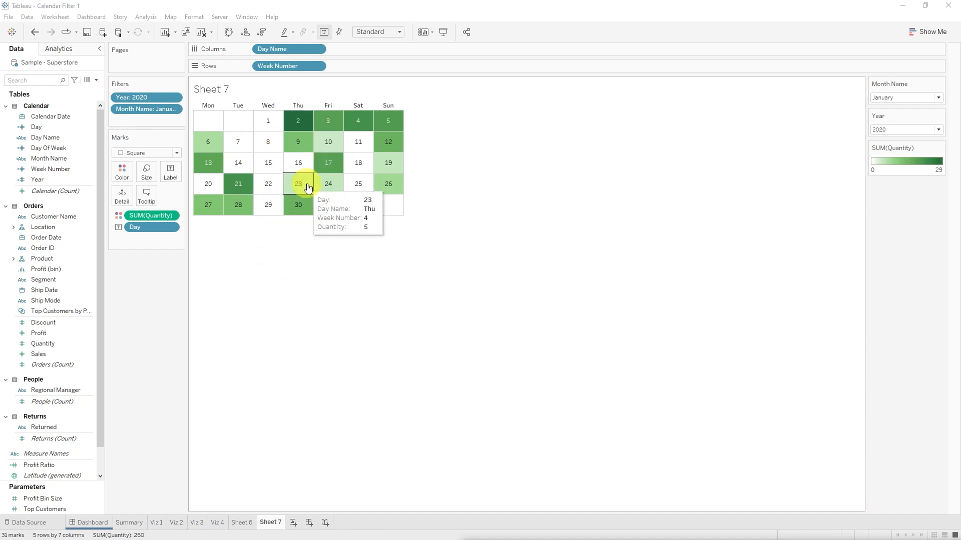
mouse_move(301, 164)
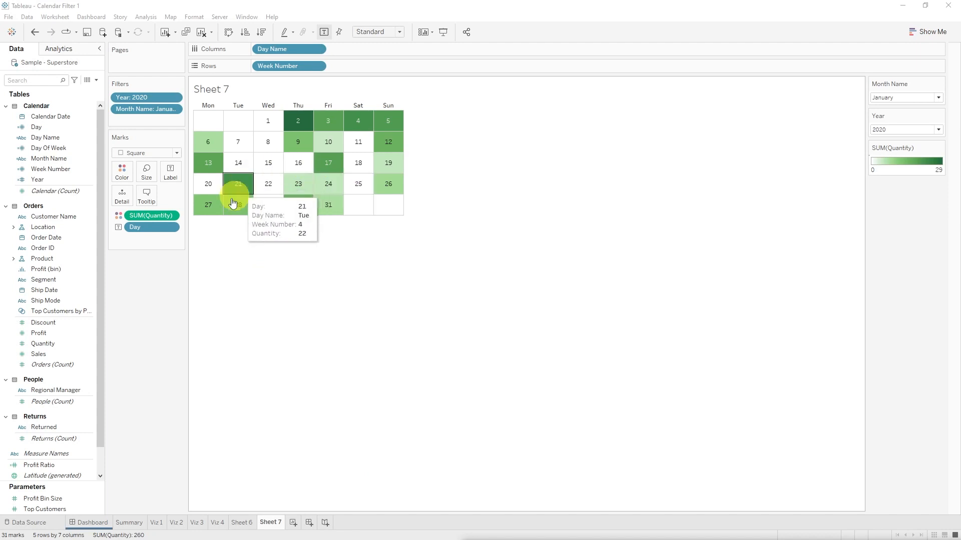
click(148, 201)
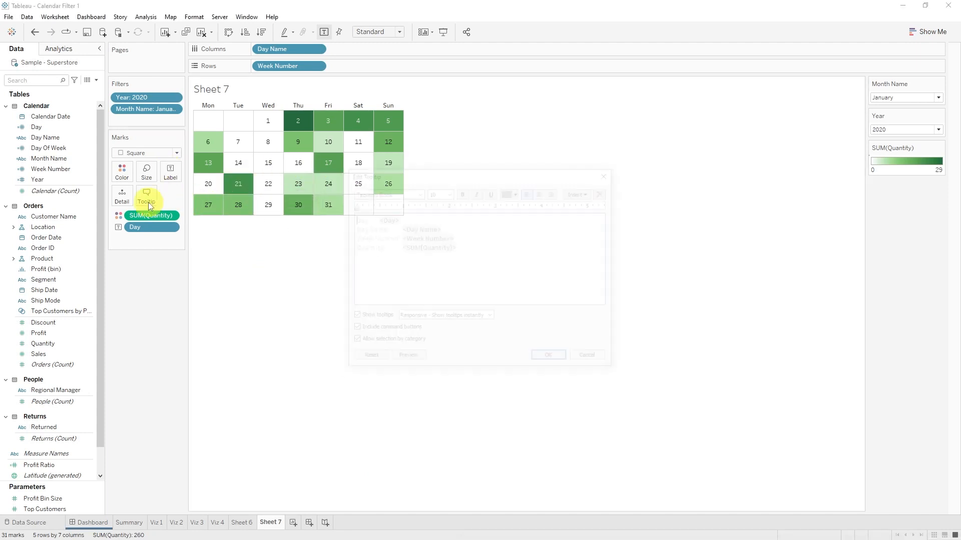
click(353, 318)
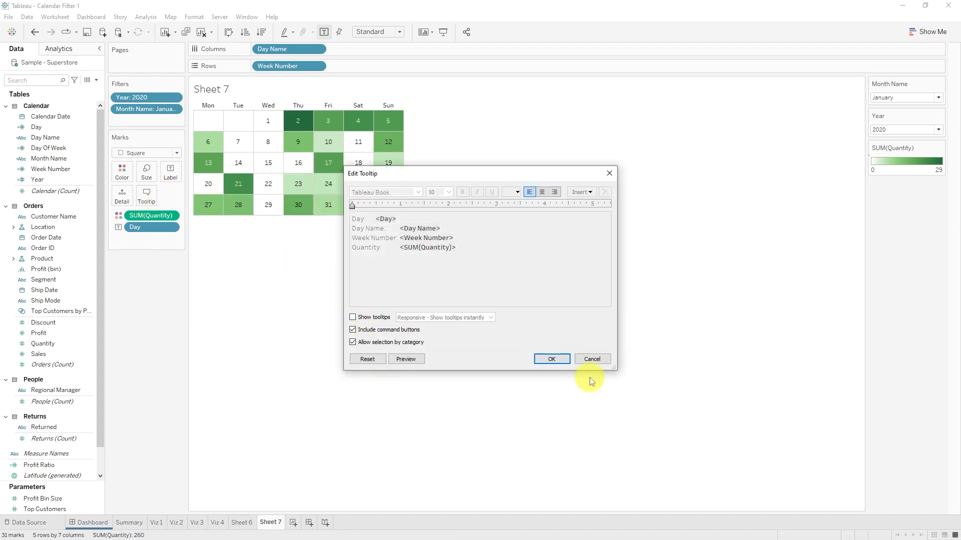
click(552, 359)
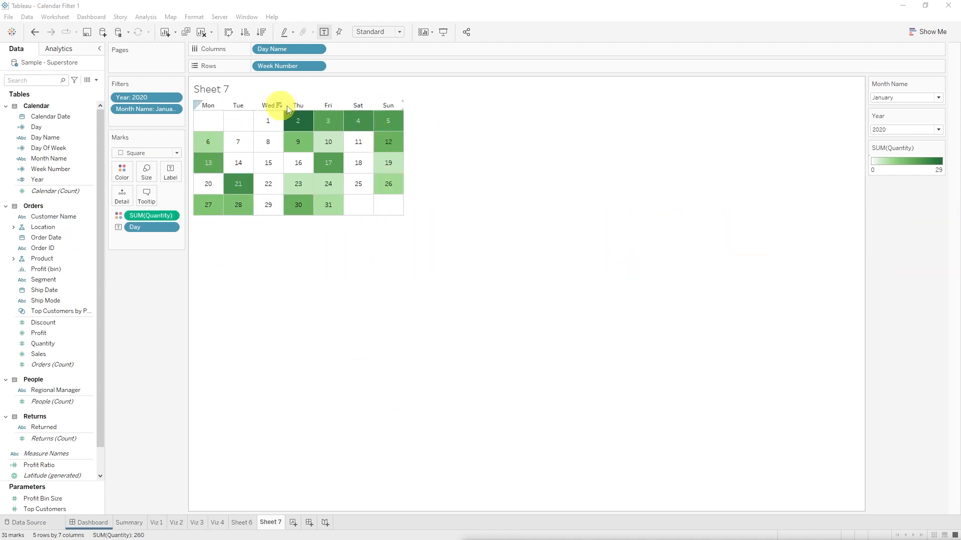
Step: Rename Sheet 7 as Calendar Filter and add it to the Dashboard's FILTERS container below the Region filter
double_click(270, 523)
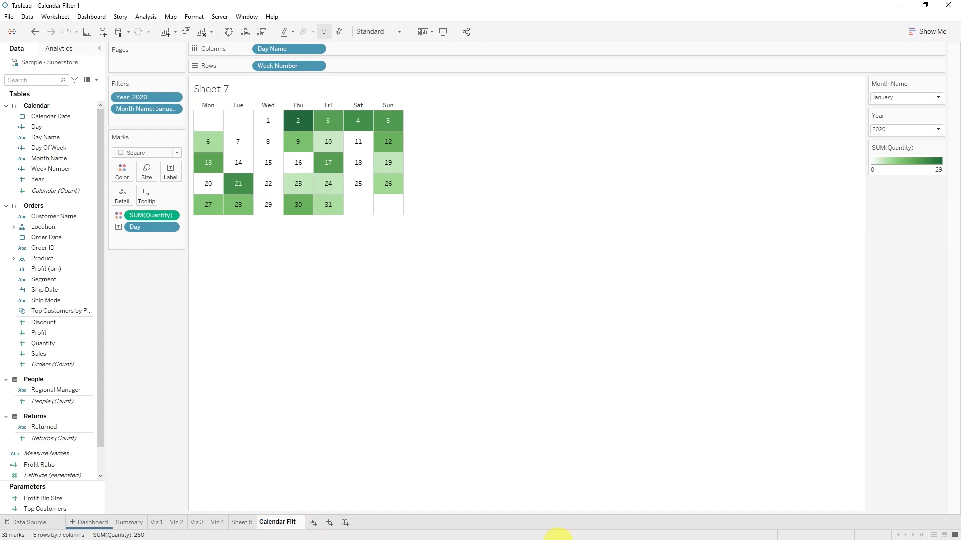
click(92, 522)
mouse_move(45, 225)
mouse_down()
mouse_move(617, 259)
mouse_move(831, 233)
mouse_up()
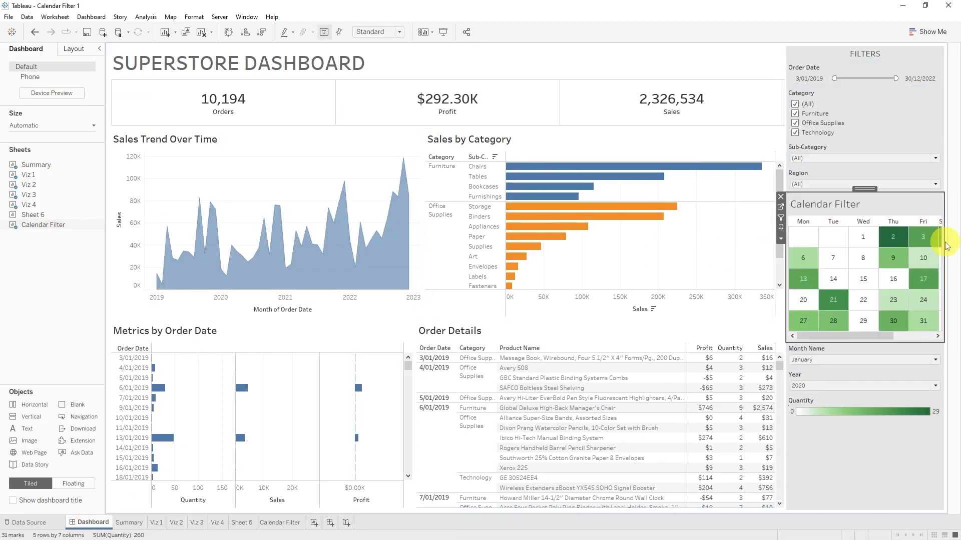
Step: Remove the Quantity legend from the dashboard and set the calendar's fit to Entire View
click(881, 408)
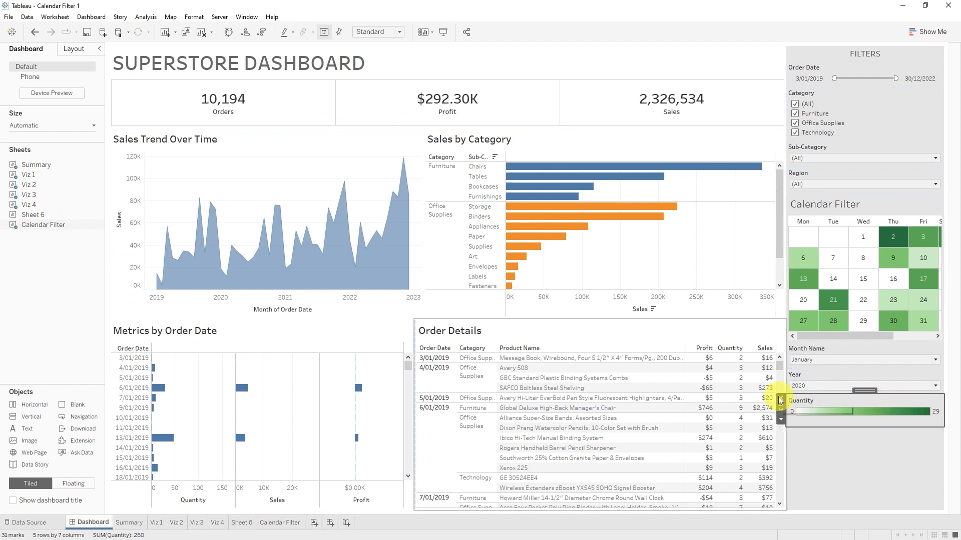
click(780, 400)
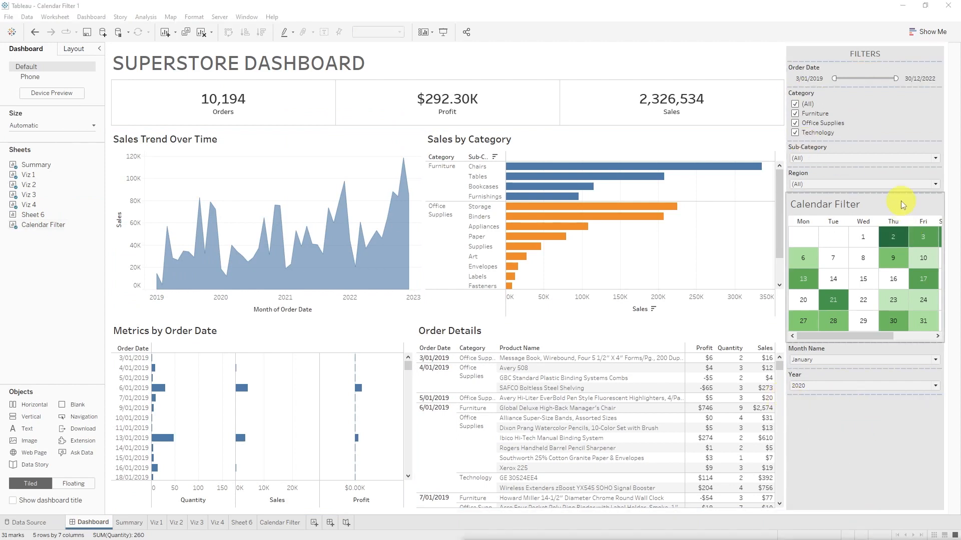
click(871, 208)
click(781, 240)
mouse_move(807, 276)
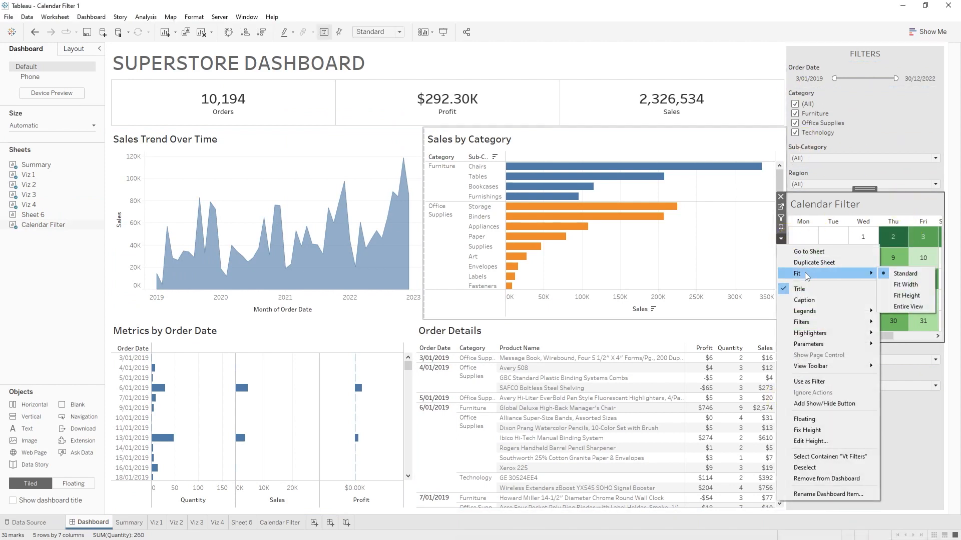
click(910, 307)
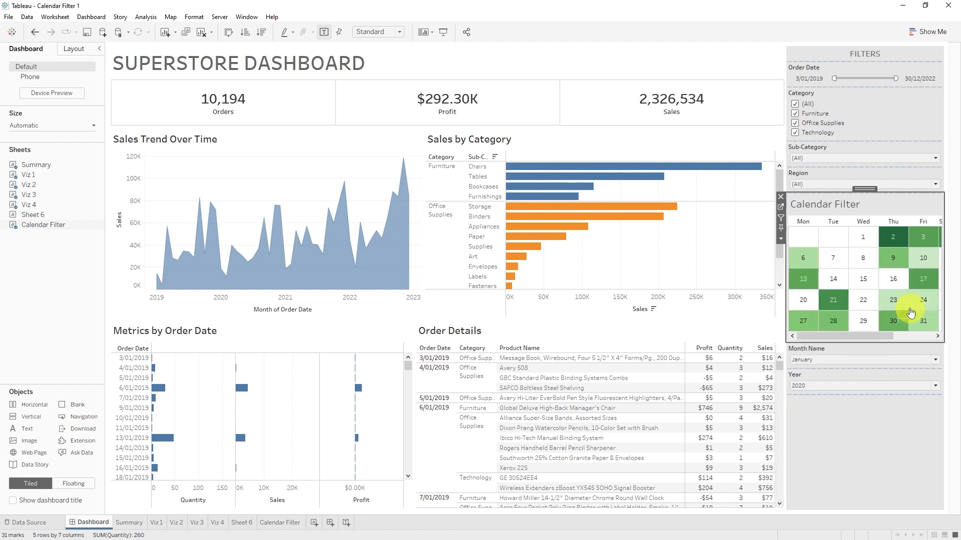
Step: Hide the calendar's title on the dashboard and shorten the calendar's height
click(783, 241)
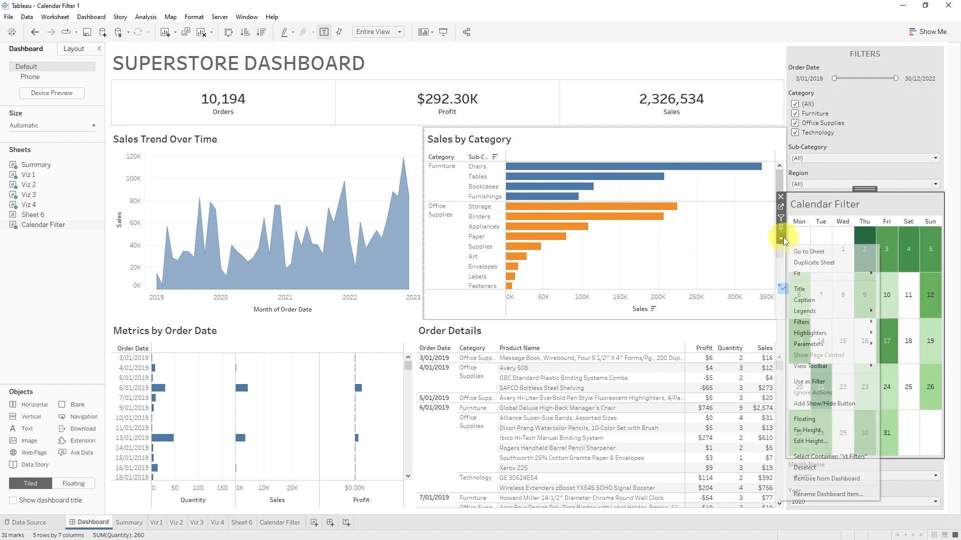
click(831, 291)
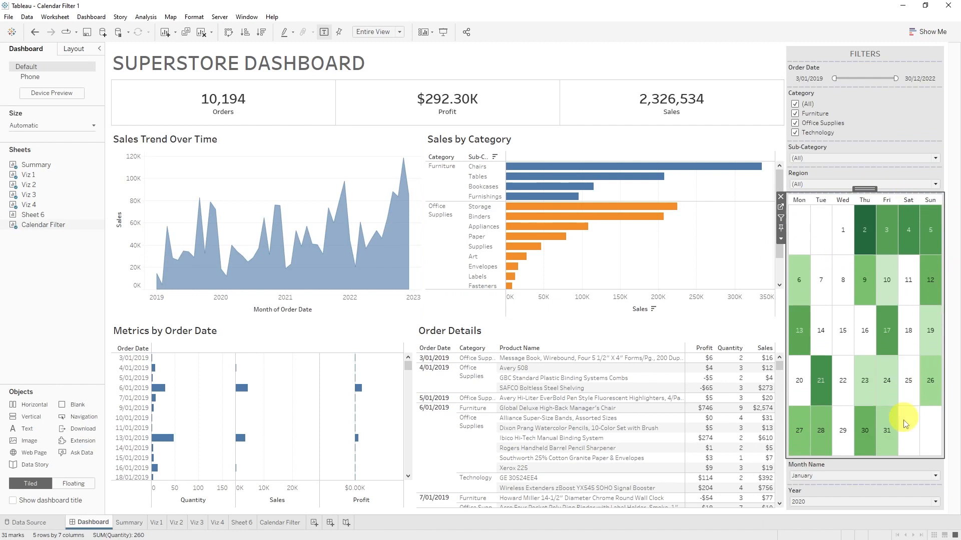
drag(901, 459, 906, 321)
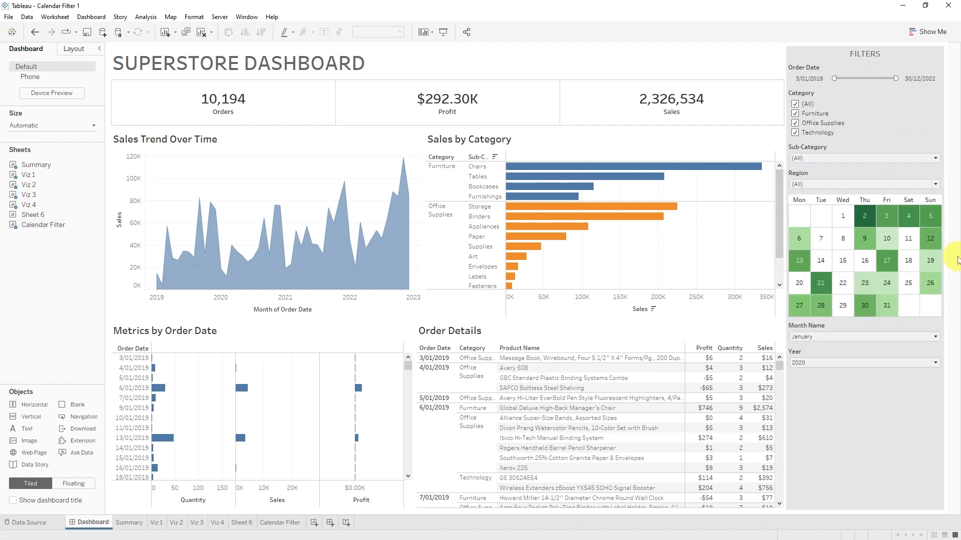
Step: Move the Month Name and Year filters above the calendar, with Year placed first below Region
click(877, 328)
drag(869, 315, 876, 197)
click(883, 329)
drag(868, 316, 868, 191)
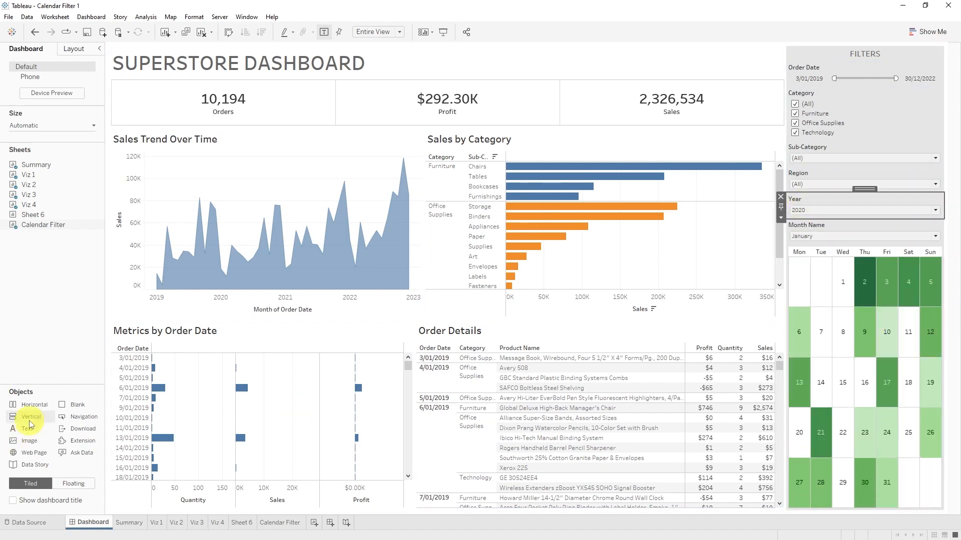
Step: Add a Blank object below the calendar in the FILTERS container and reduce the calendar's height to compact day cells
drag(75, 404, 880, 477)
drag(895, 330, 893, 354)
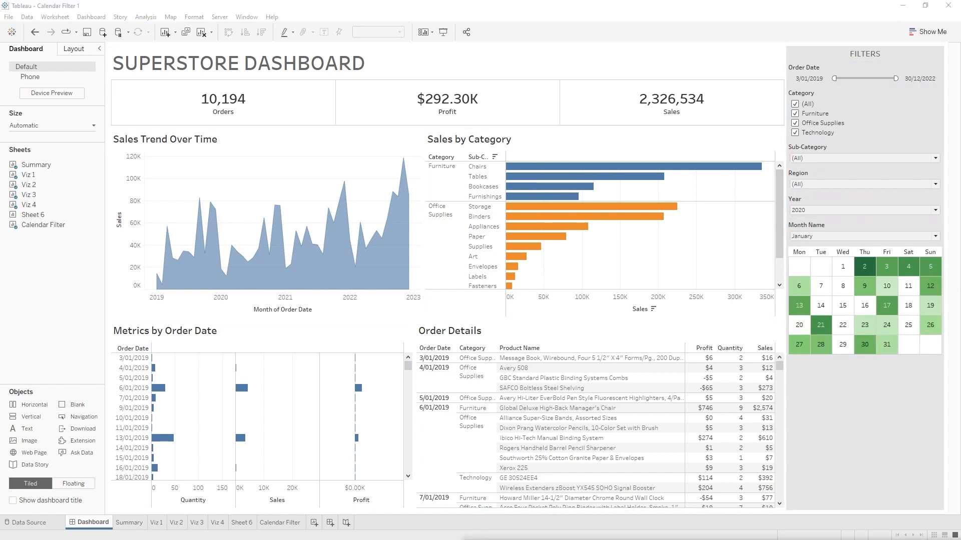
Step: Set the calendar's Year filter to 2021 and its Month Name filter to February
click(859, 206)
click(861, 210)
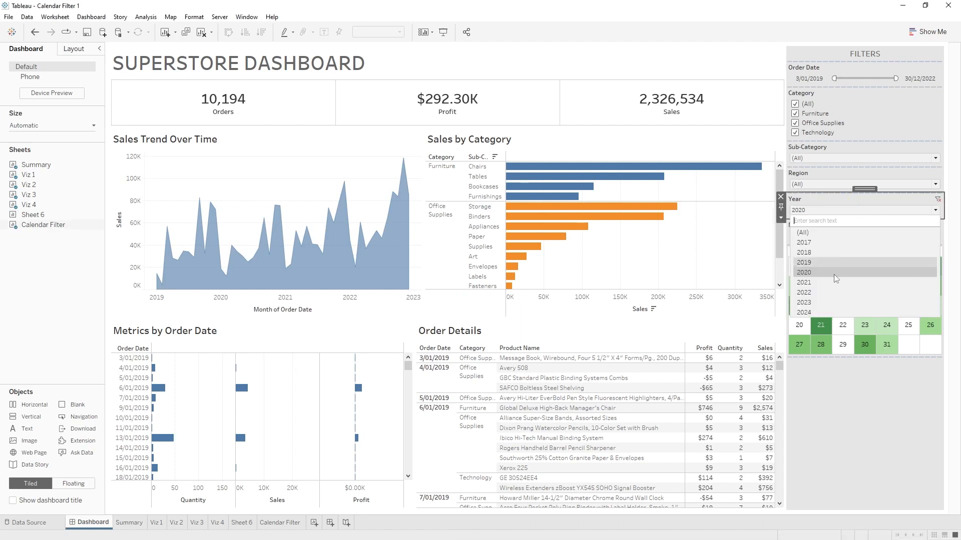
click(835, 280)
click(849, 238)
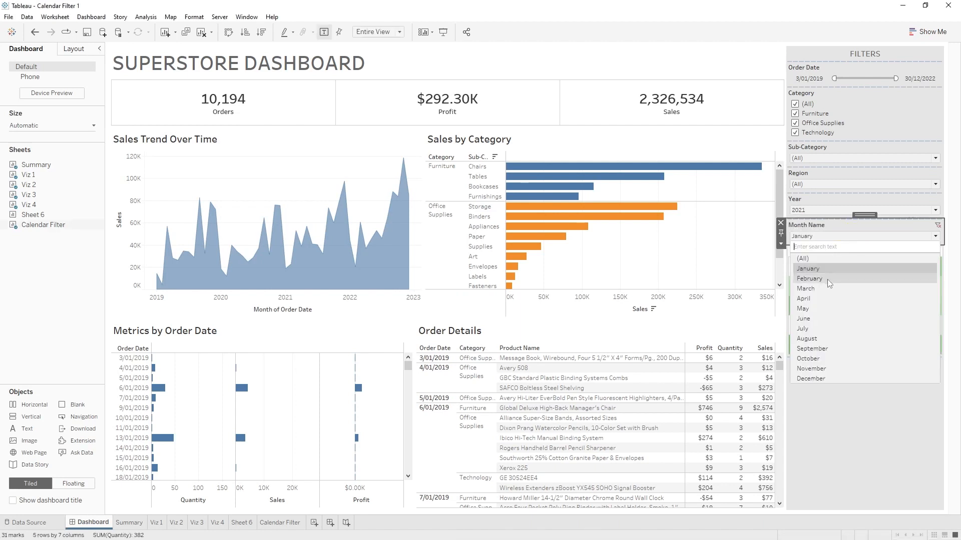
click(810, 279)
Step: Test selecting days 18 and 19 in the calendar and clear the selection
click(866, 318)
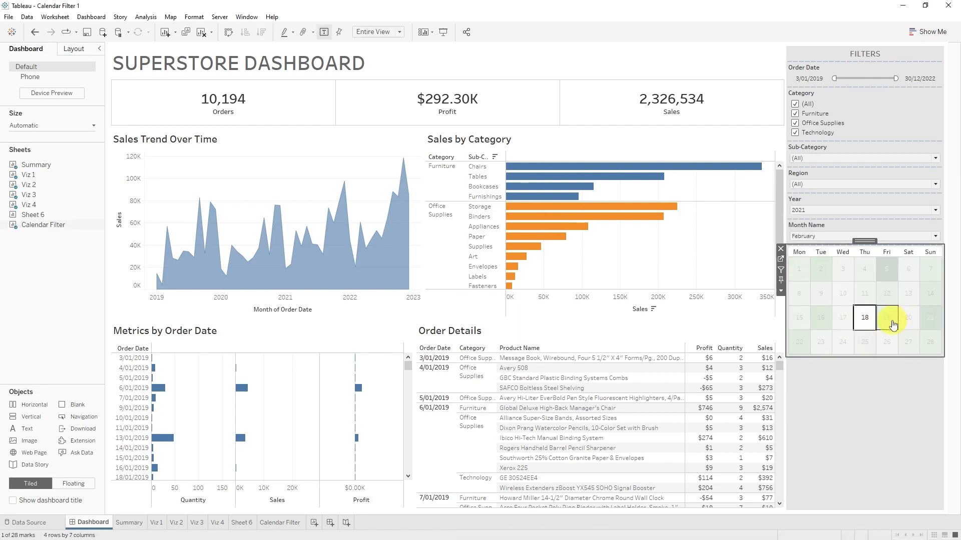
click(888, 318)
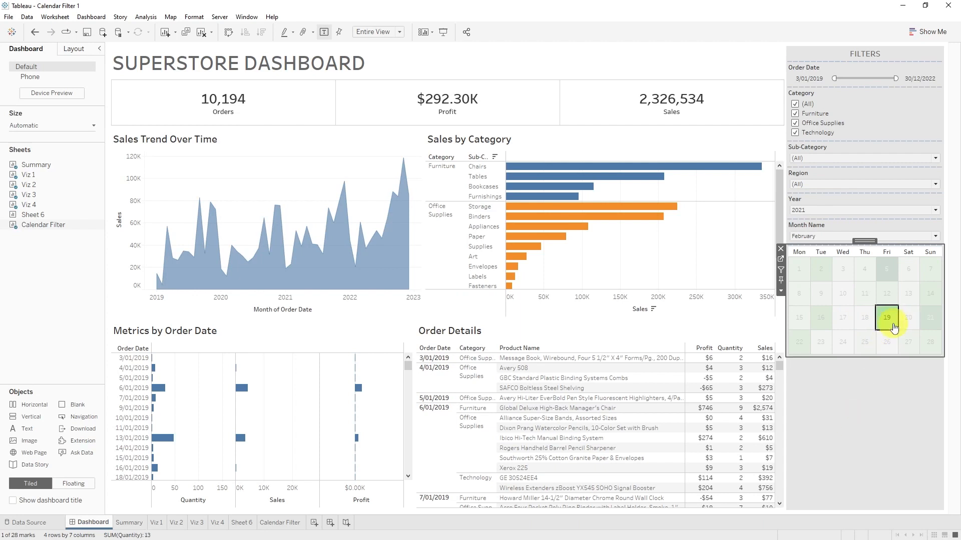
click(887, 320)
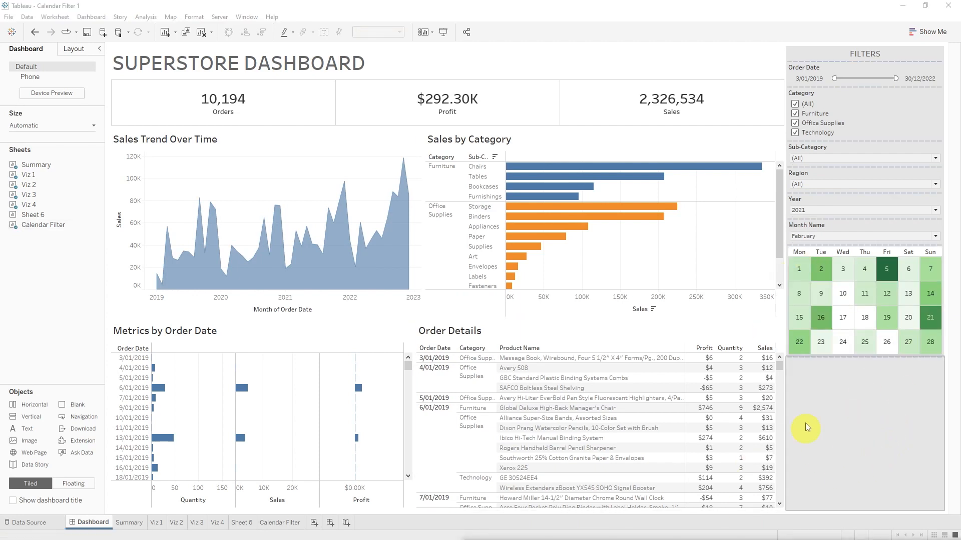
Step: Turn on Use as Filter for the calendar with day 16 selected and check the order dates in Order Details
click(822, 318)
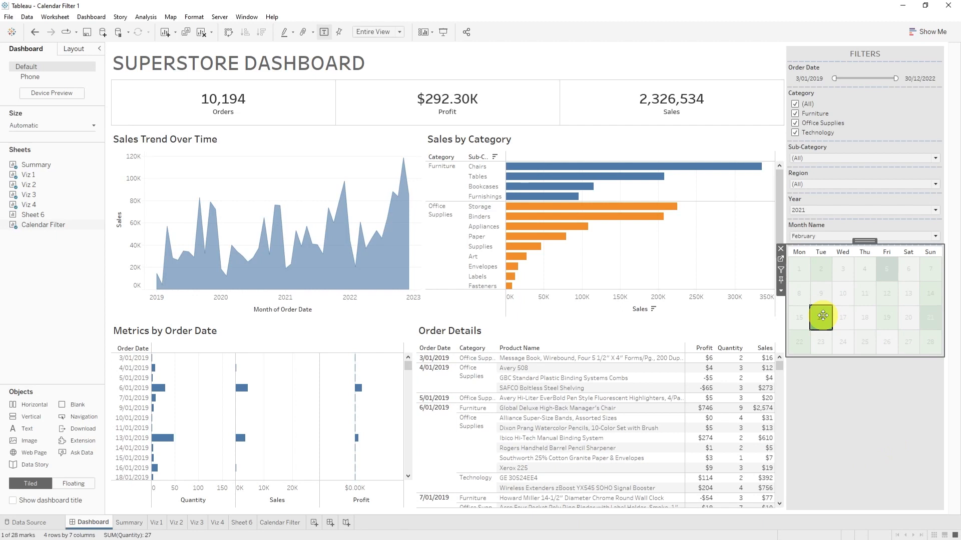
click(781, 270)
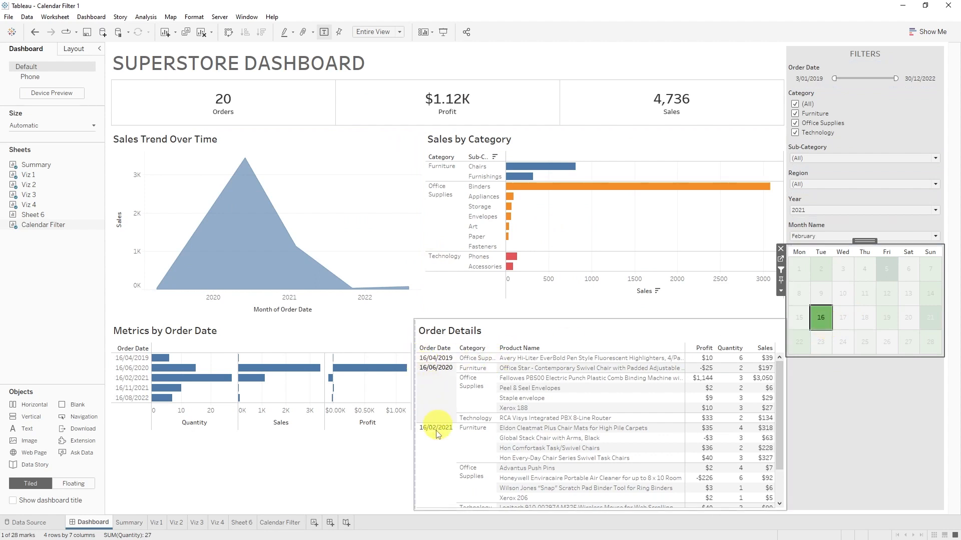
scroll(440, 451, down, 2)
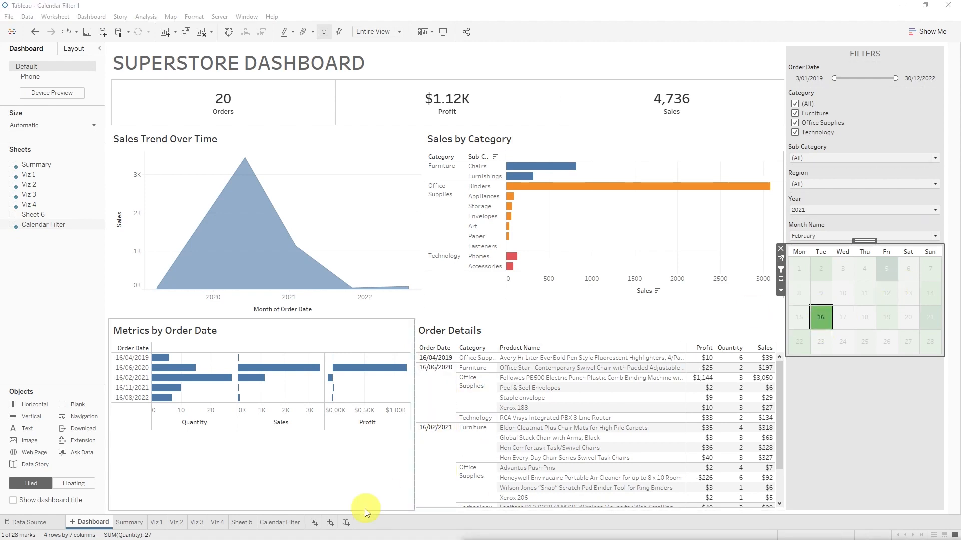
Step: Add Calendar Date as a discrete field to the Detail of the Calendar Filter worksheet
click(298, 526)
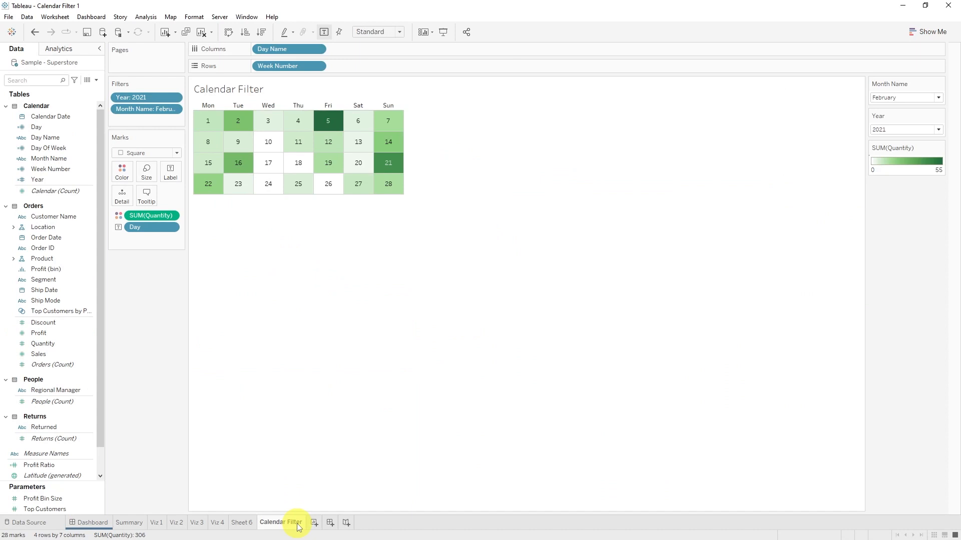
drag(53, 118, 122, 192)
click(466, 182)
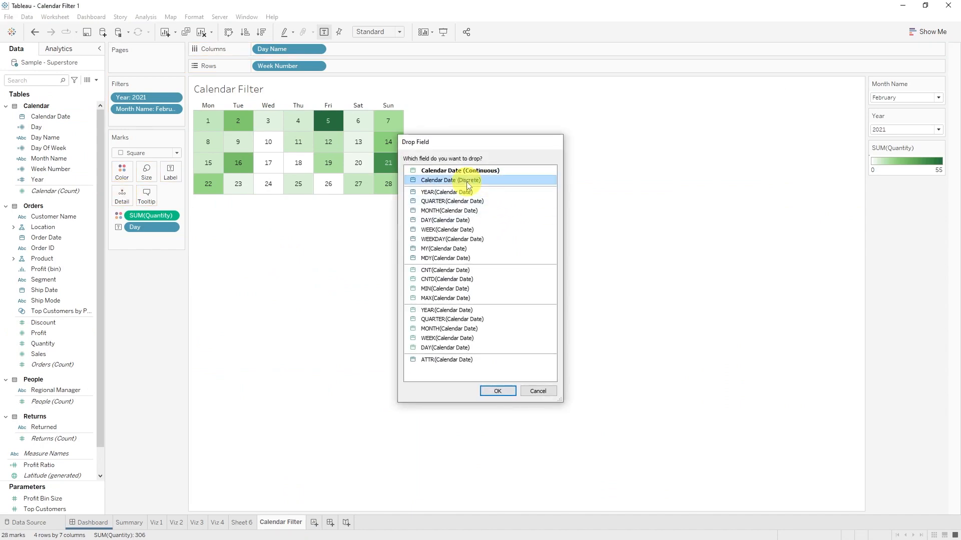
double_click(467, 181)
Step: Filter the dashboard by day 16 in the calendar and remove the Order Date filter from the FILTERS container
click(100, 523)
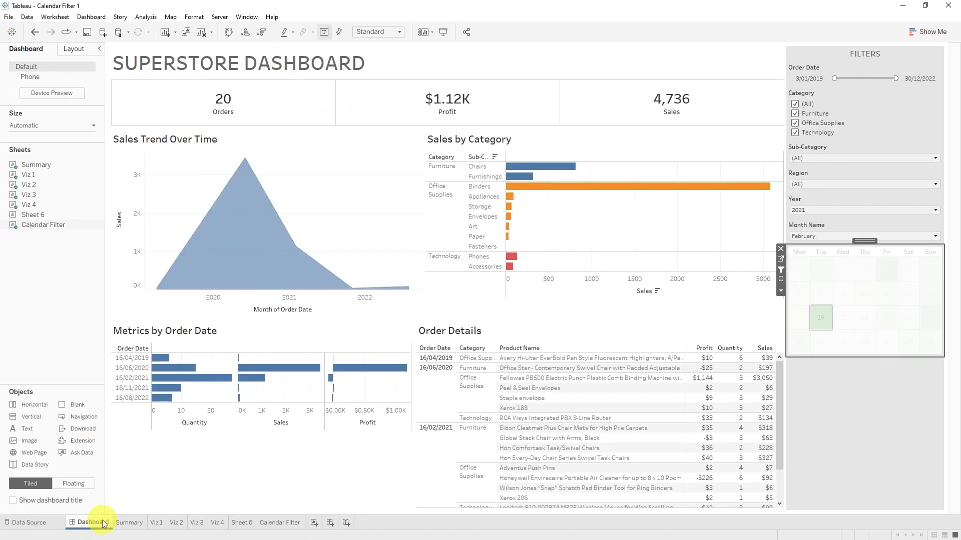
click(823, 320)
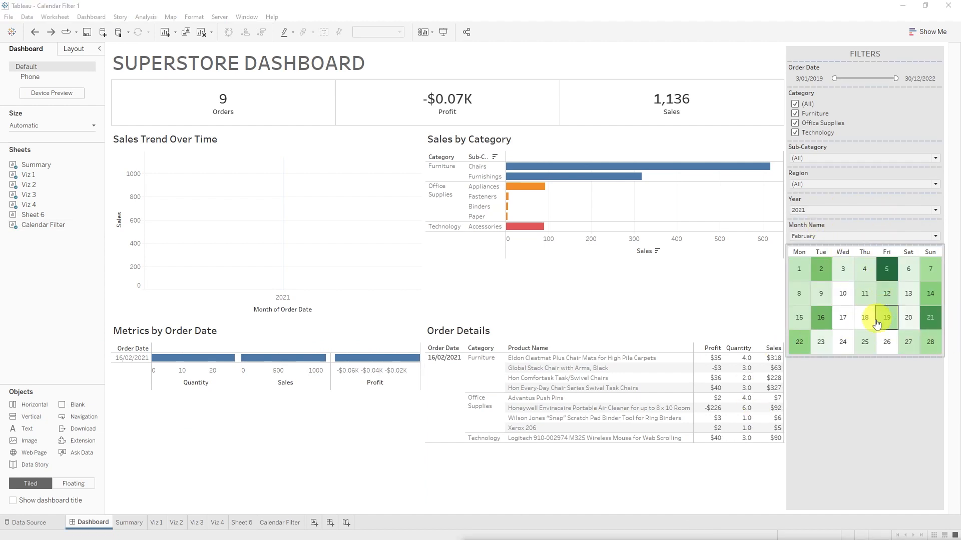
click(832, 67)
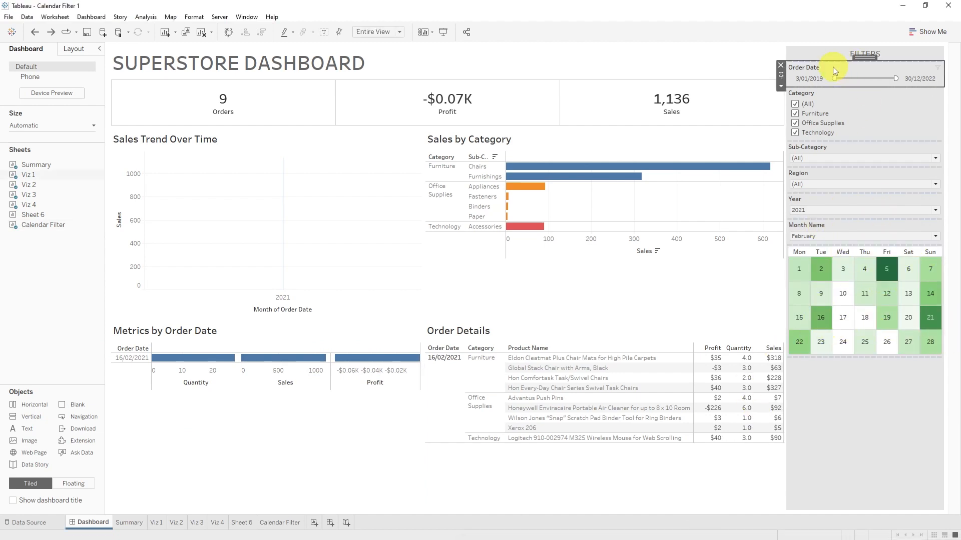
click(781, 65)
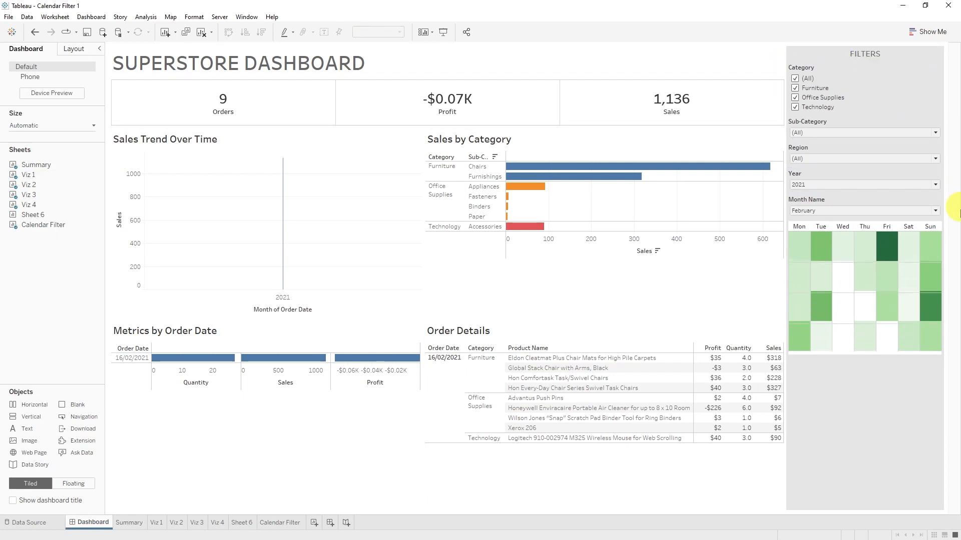
Step: Set the calendar's Year filter to 2022 and its Month Name filter to March
click(855, 186)
click(824, 267)
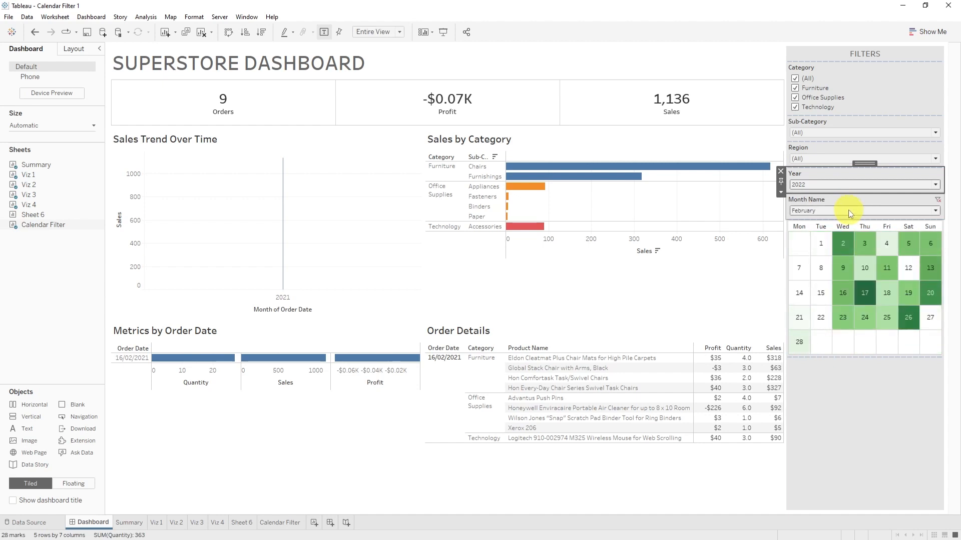
click(848, 210)
click(829, 261)
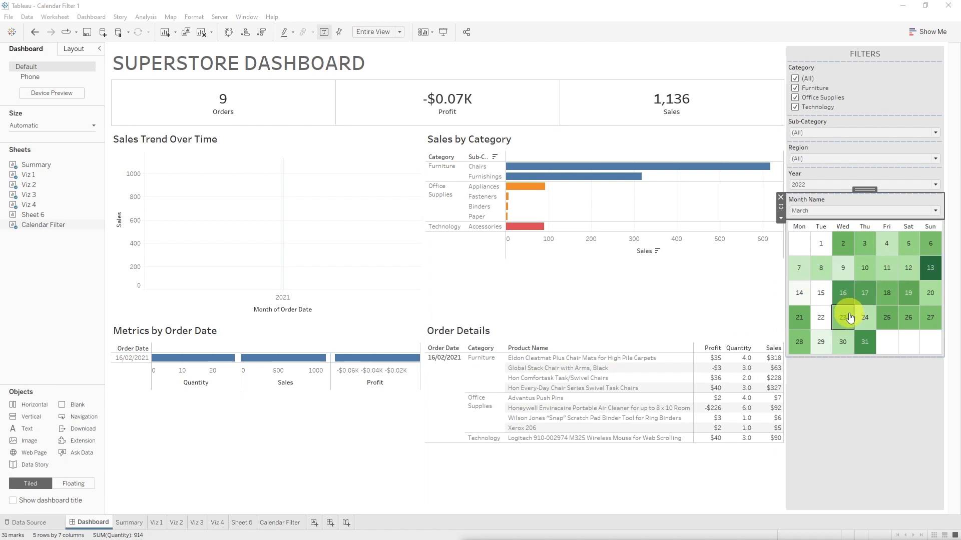
Step: Filter the dashboard by March 13 in the calendar and check the dates listed in Order Details
click(938, 279)
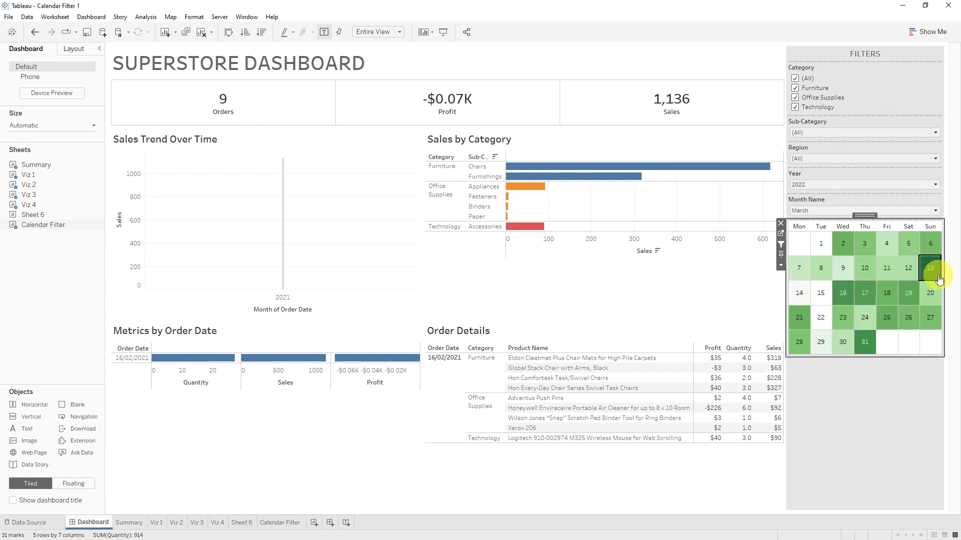
click(939, 279)
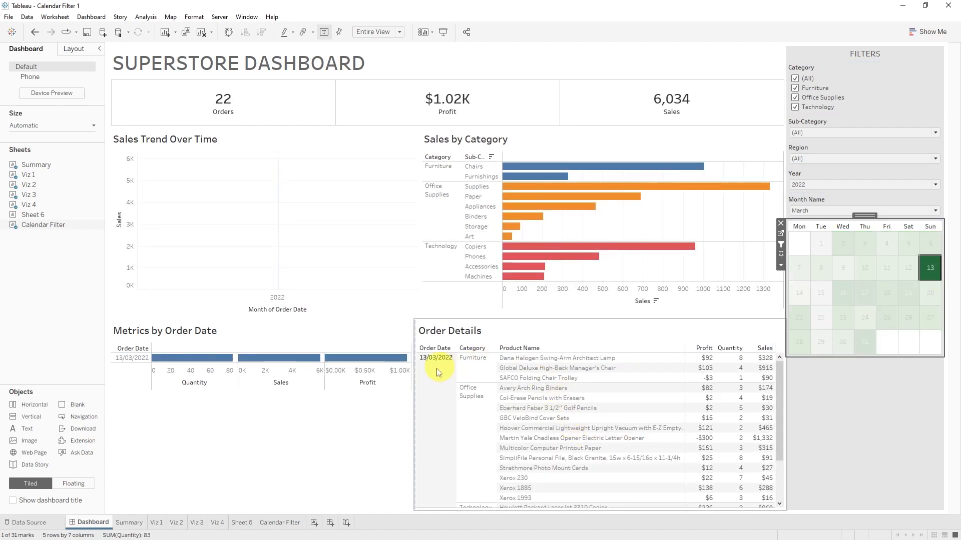
scroll(545, 424, down, 5)
scroll(568, 439, up, 3)
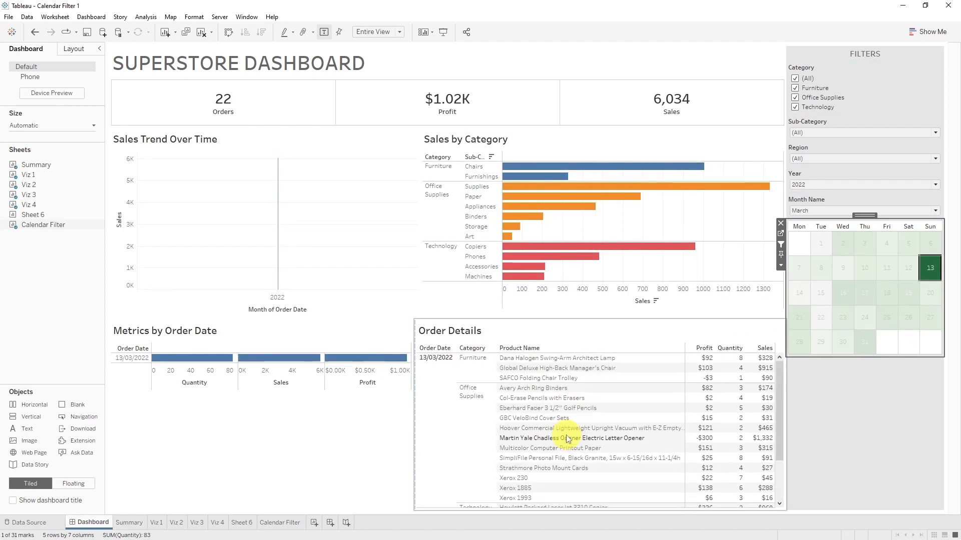
Step: Test a multi-day selection of March 10 to 13 in the calendar, narrow it to March 10, and clear the selection
ctrl+click(898, 270)
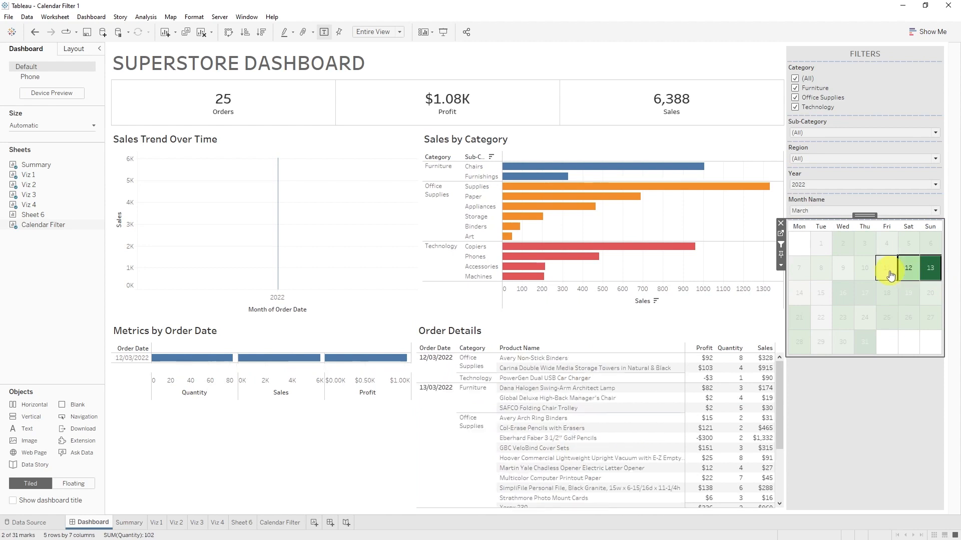
ctrl+click(863, 270)
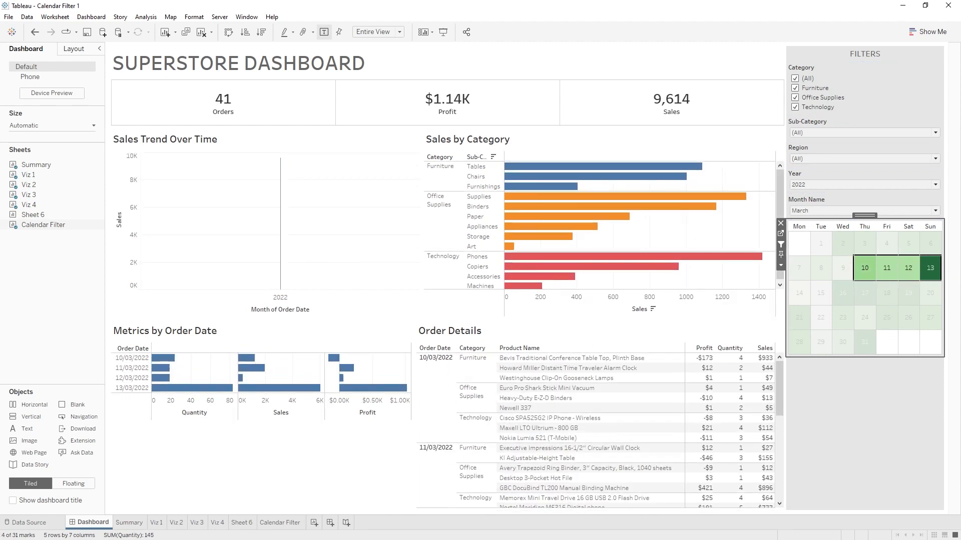
click(865, 269)
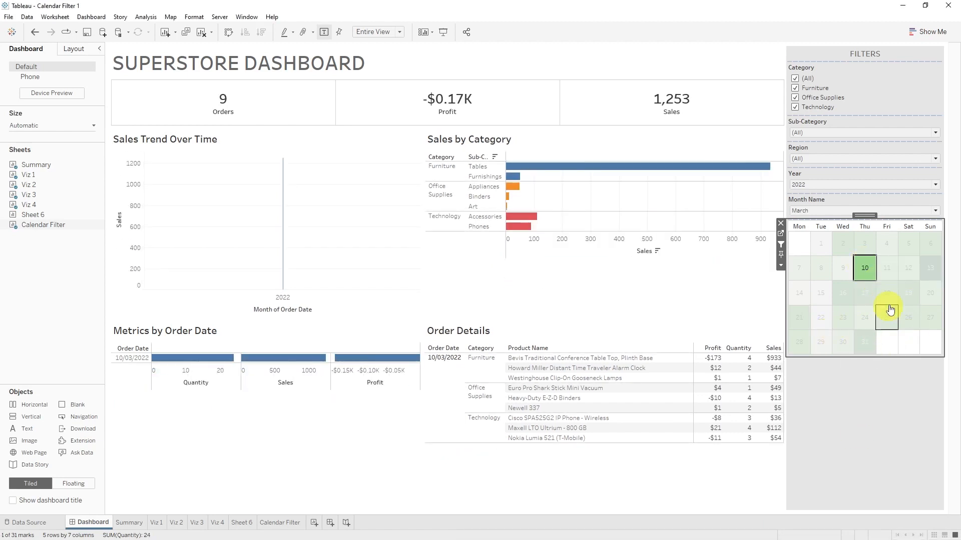
click(871, 276)
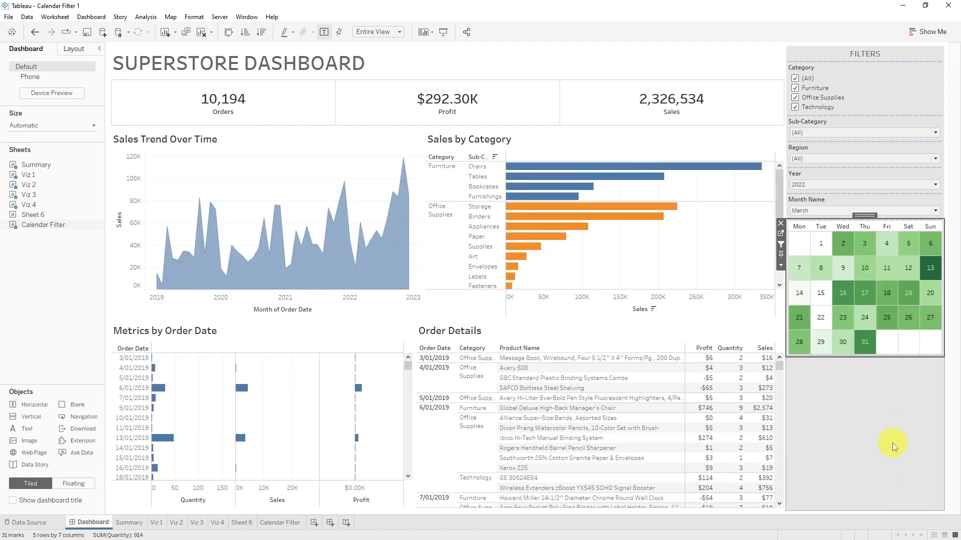